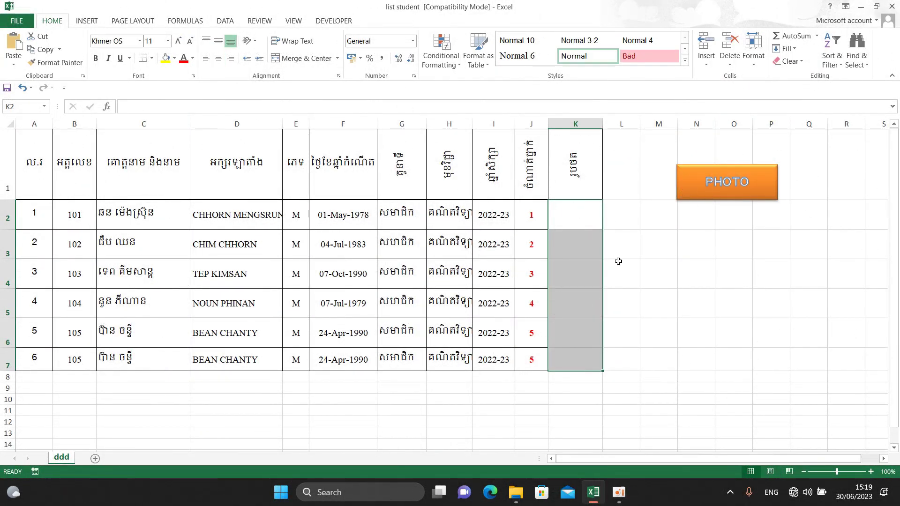
Step: Select photo cells K2:K7 and run the picture macro from the orange PHOTO button
left_click(618, 261)
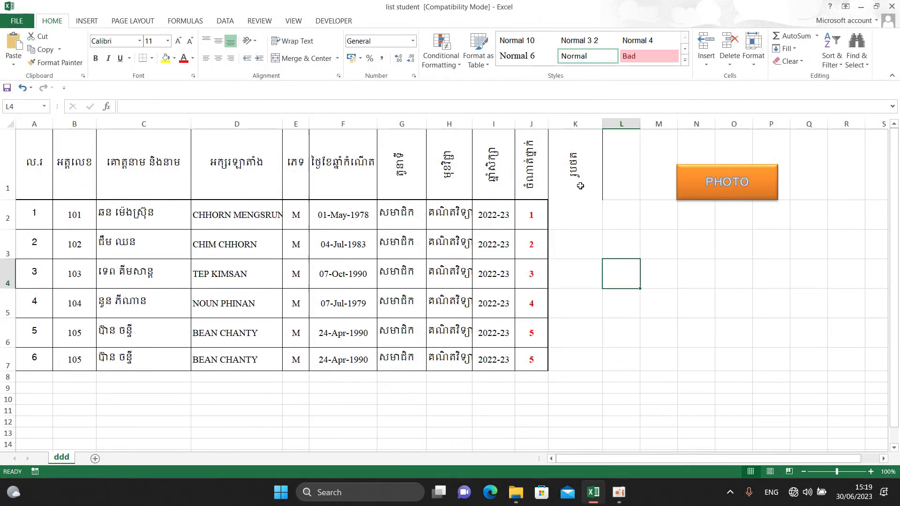
left_click_drag(575, 202, 577, 367)
left_click(651, 335)
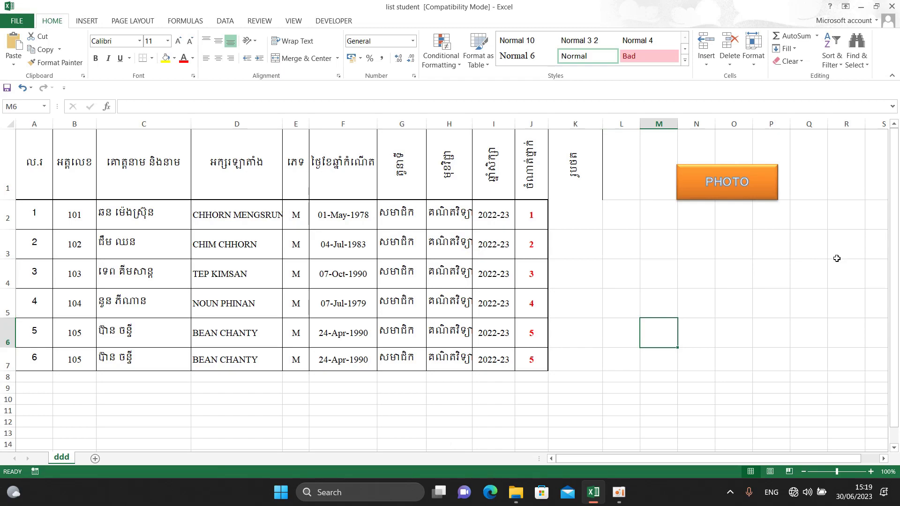
left_click(740, 194)
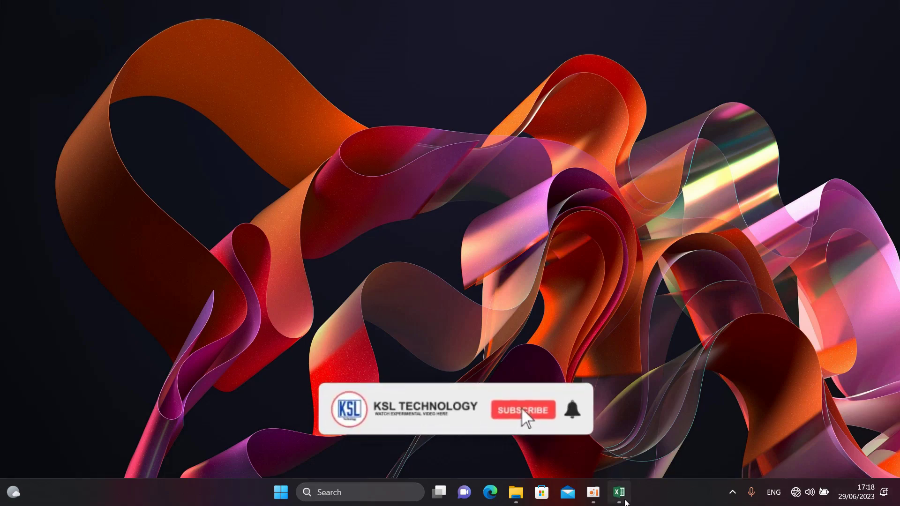
Step: Bring the student list workbook back into view and maximize its window
left_click(619, 493)
left_click(684, 239)
left_click(689, 253)
left_click(690, 228)
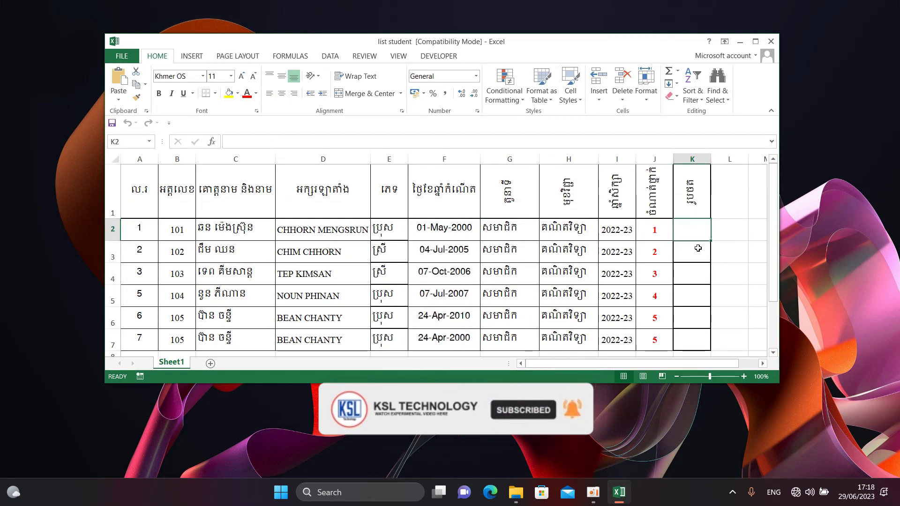
left_click(755, 42)
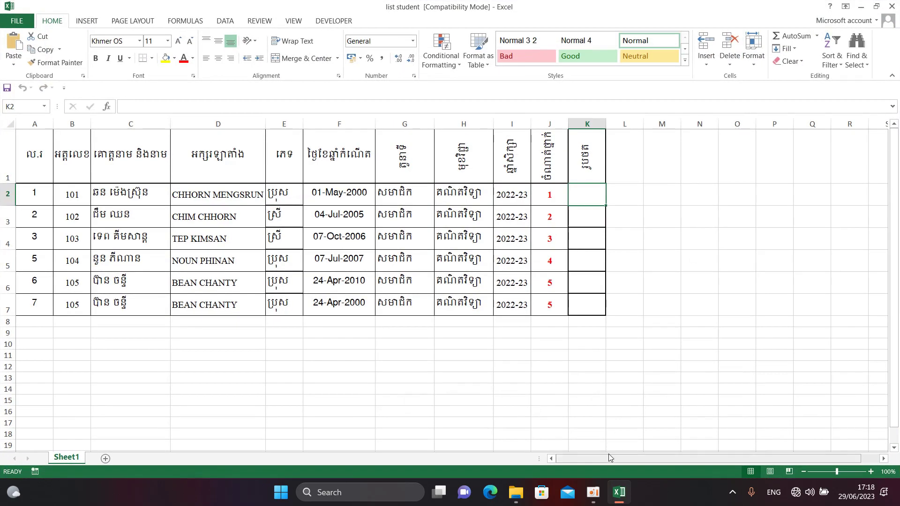
Step: Open the photo folder in File Explorer to view the six numbered images, then hide it
left_click(515, 492)
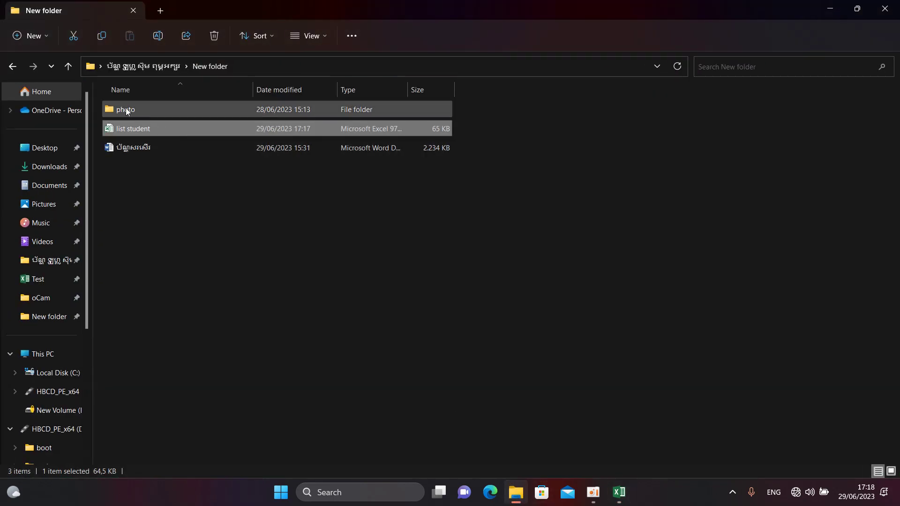
double_click(126, 110)
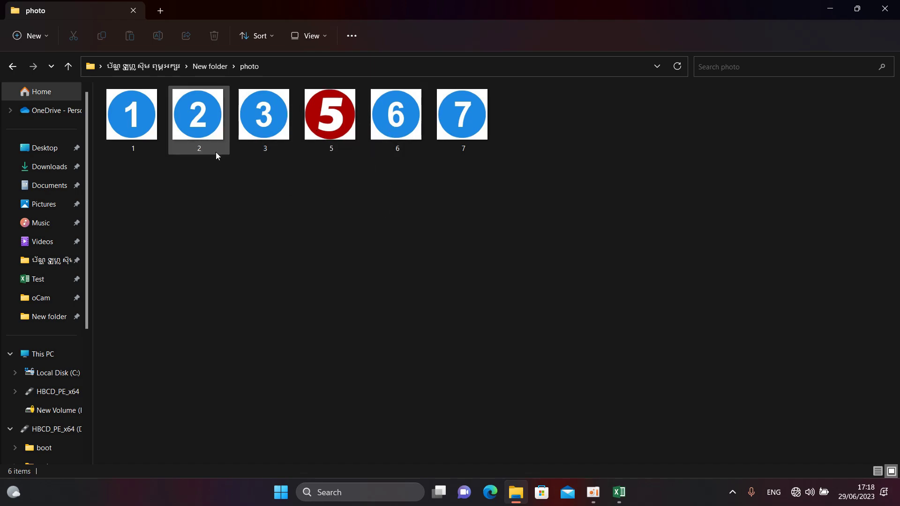
left_click(829, 9)
Step: Step down the photo column from K2 to K7 and back up to K2
left_click(583, 217)
left_click(586, 237)
left_click(589, 266)
left_click(587, 287)
left_click(587, 304)
left_click(588, 287)
left_click(589, 255)
left_click(587, 237)
left_click(585, 212)
left_click(589, 188)
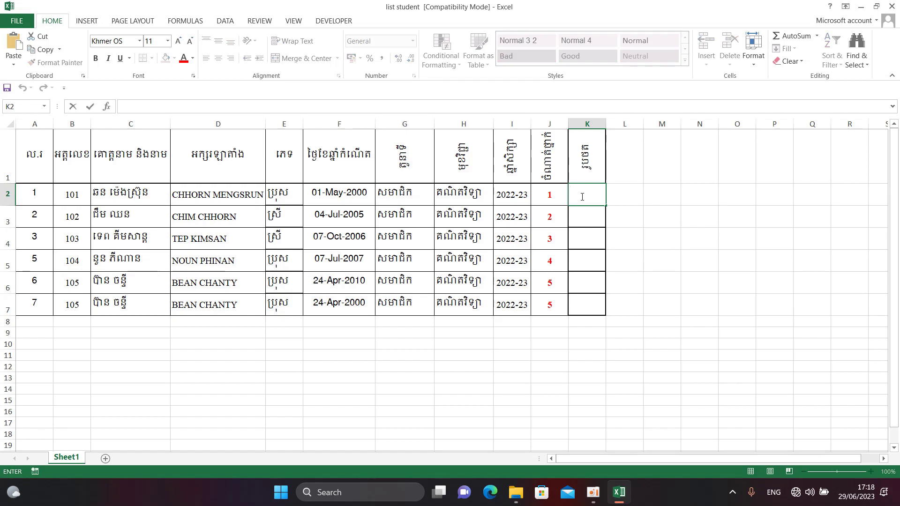
Step: Insert picture 1 from Desktop > New folder > photo into the sheet
left_click(82, 20)
key("Escape")
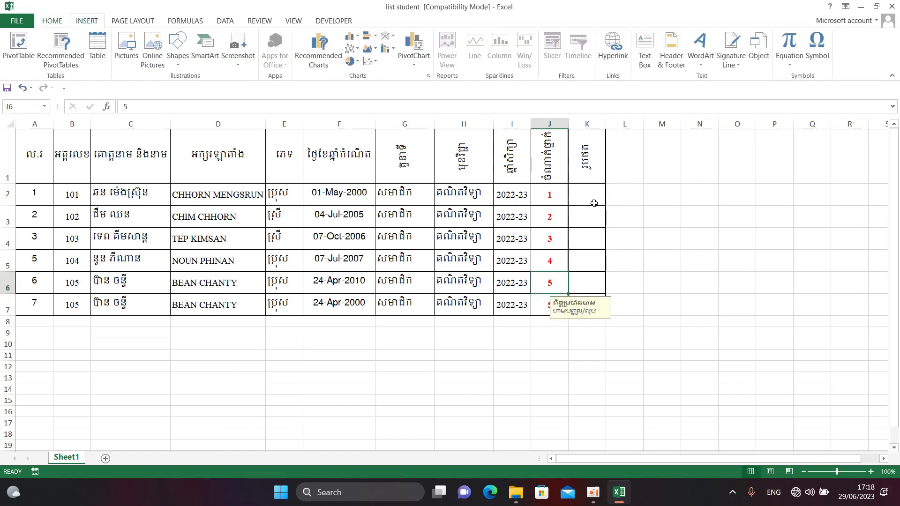
left_click(127, 47)
mouse_move(91, 173)
scroll(92, 167, "up", 5)
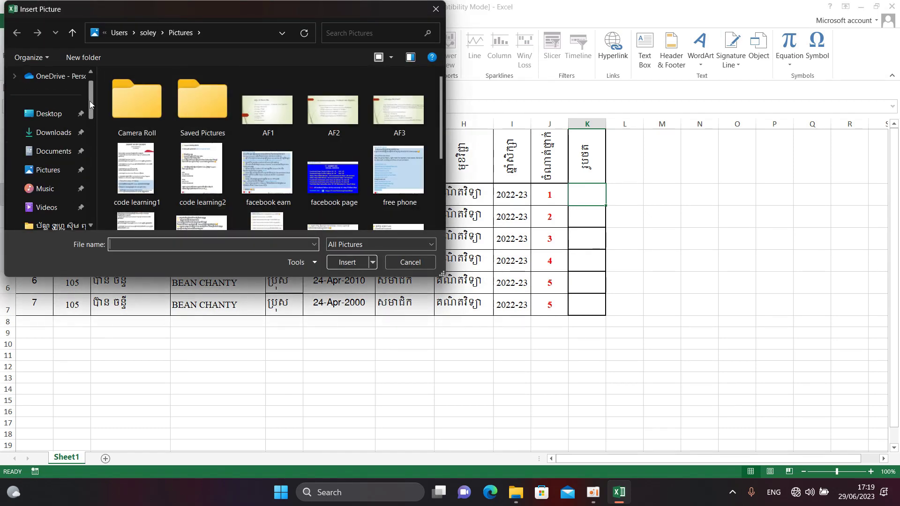
left_click(47, 132)
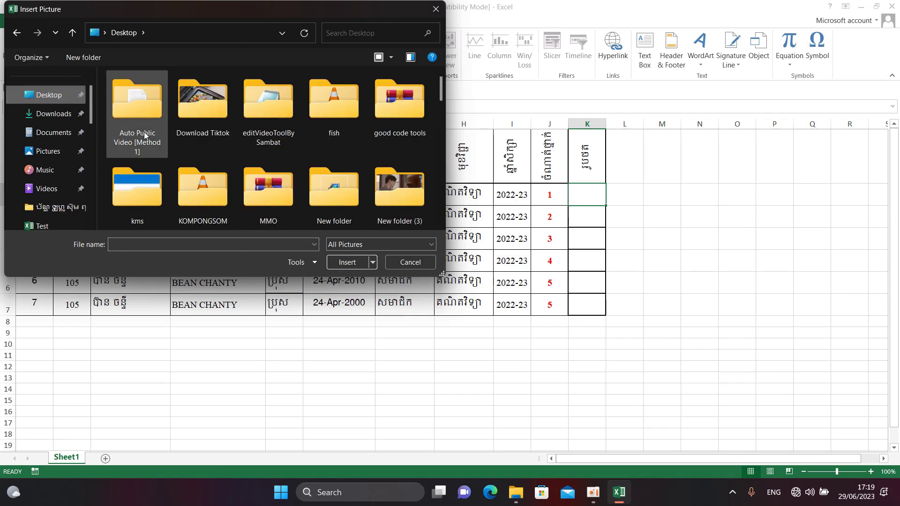
scroll(170, 195, "down", 5)
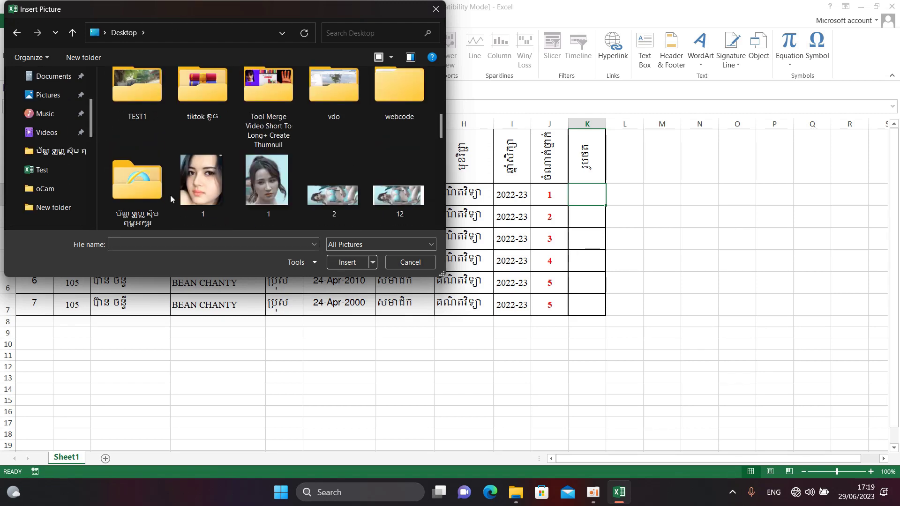
double_click(139, 190)
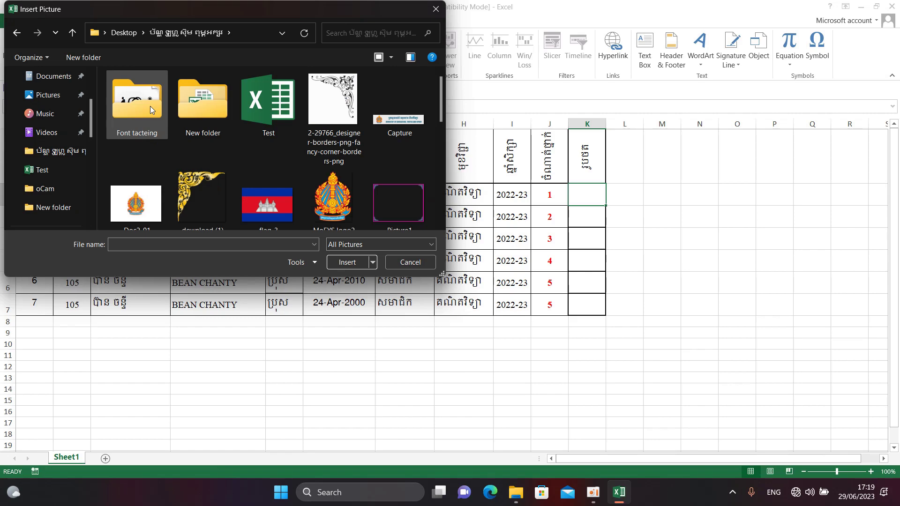
double_click(194, 109)
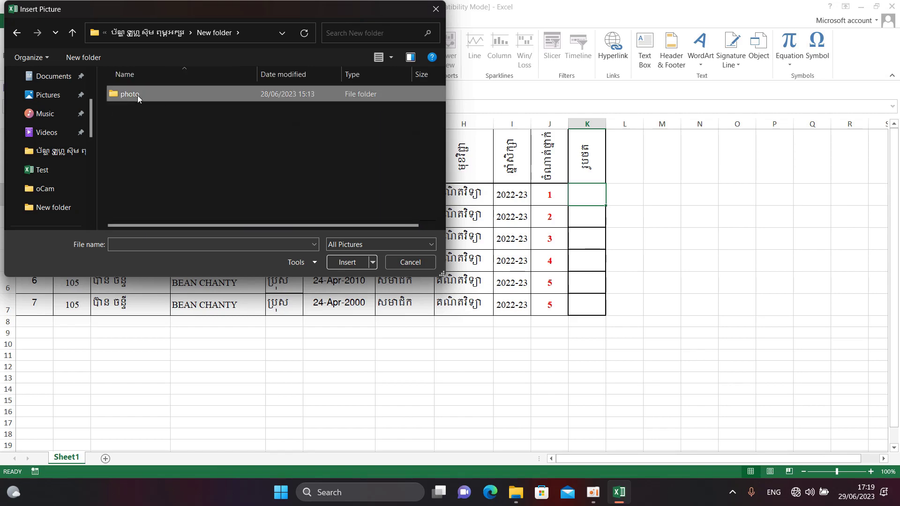
double_click(137, 94)
double_click(132, 95)
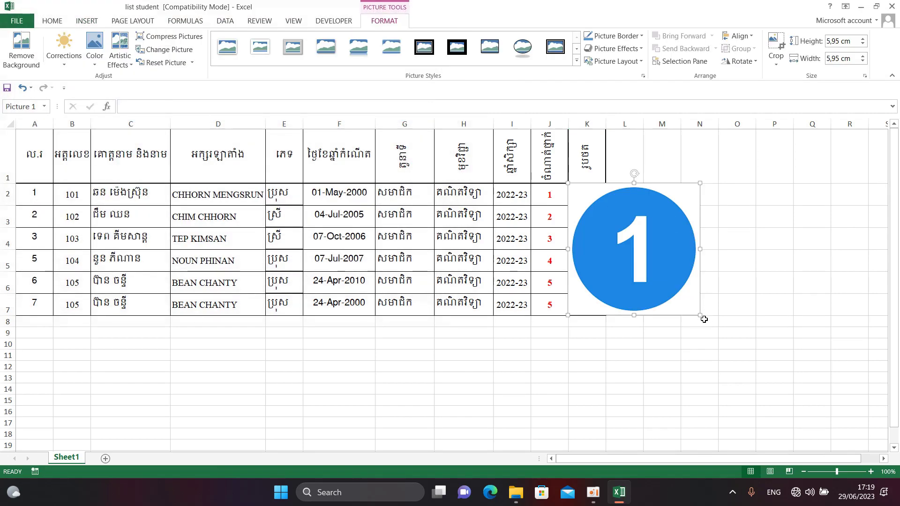
Step: Shrink picture 1 to fit inside cell K2 and widen column K slightly
left_click_drag(700, 315, 590, 205)
left_click(593, 218)
left_click_drag(605, 120, 611, 121)
Step: Delete the test picture from K2 and select an empty cell outside the table
left_click(584, 192)
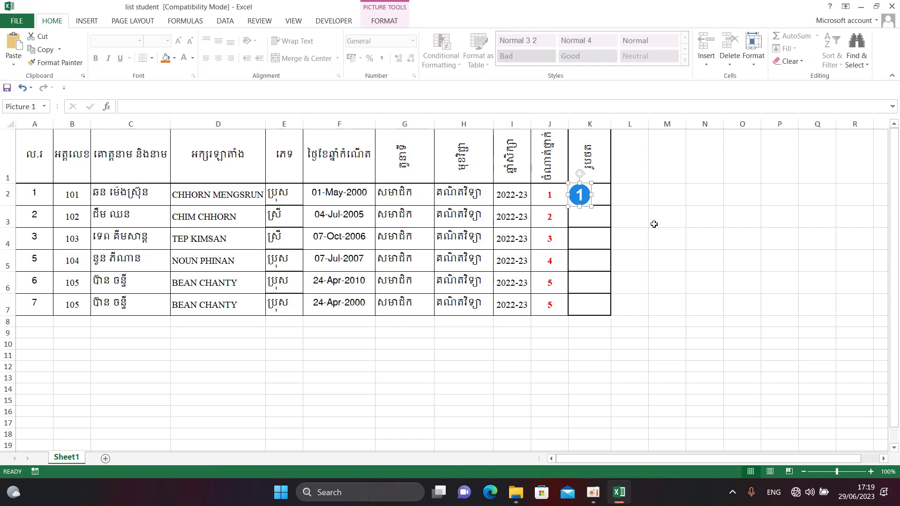
key("Delete")
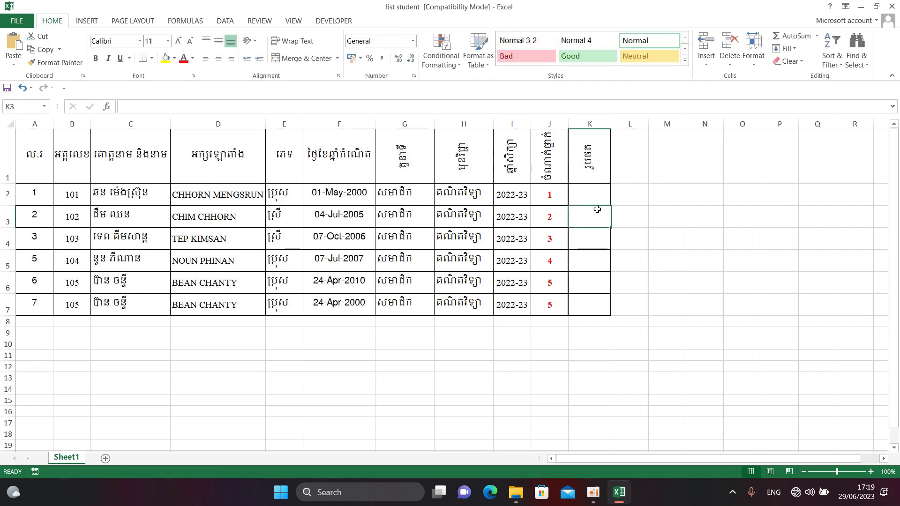
left_click(595, 202)
left_click(594, 217)
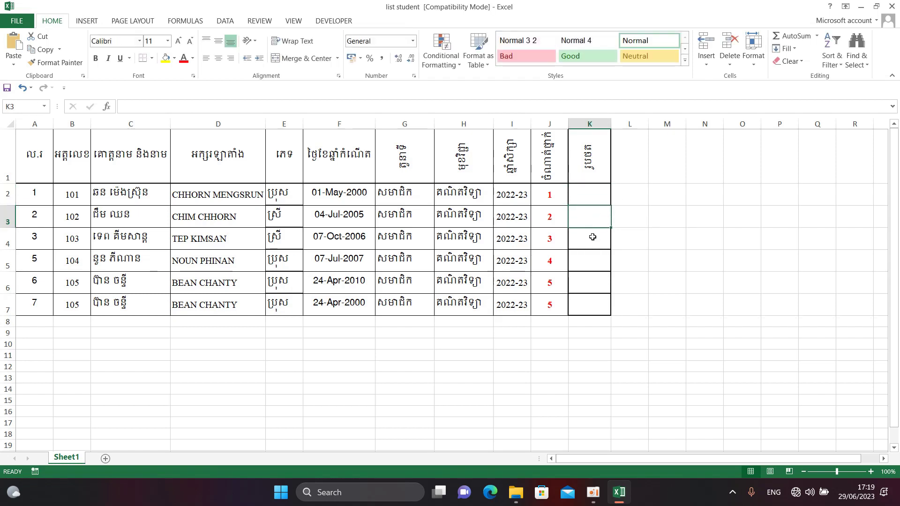
left_click(666, 260)
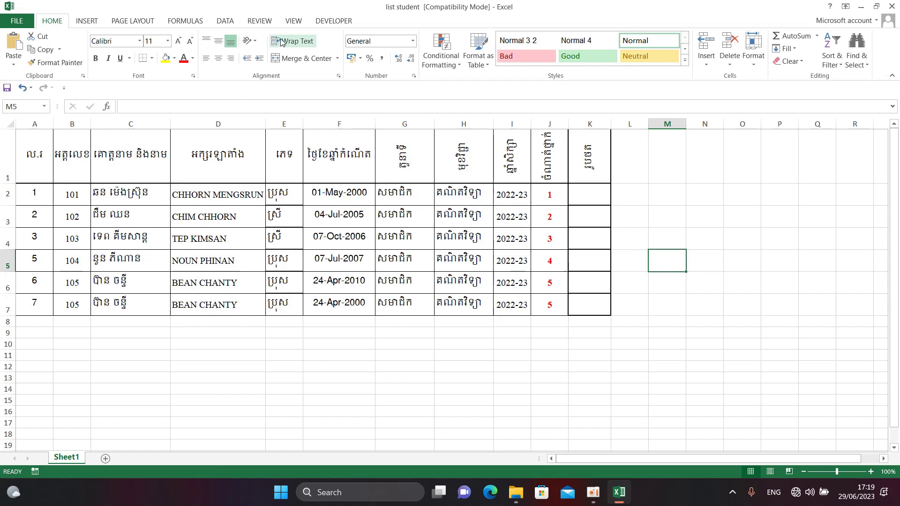
Step: Open the Visual Basic editor from the Developer tab
left_click(340, 22)
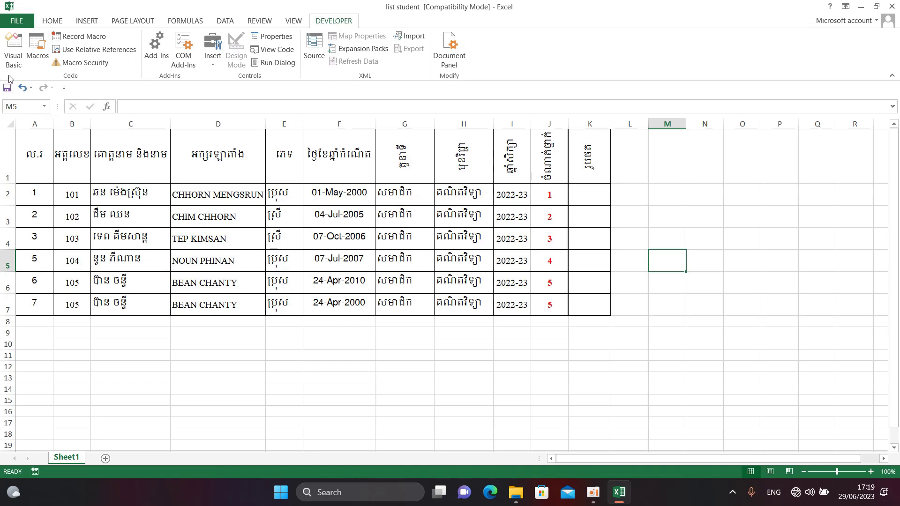
left_click(16, 63)
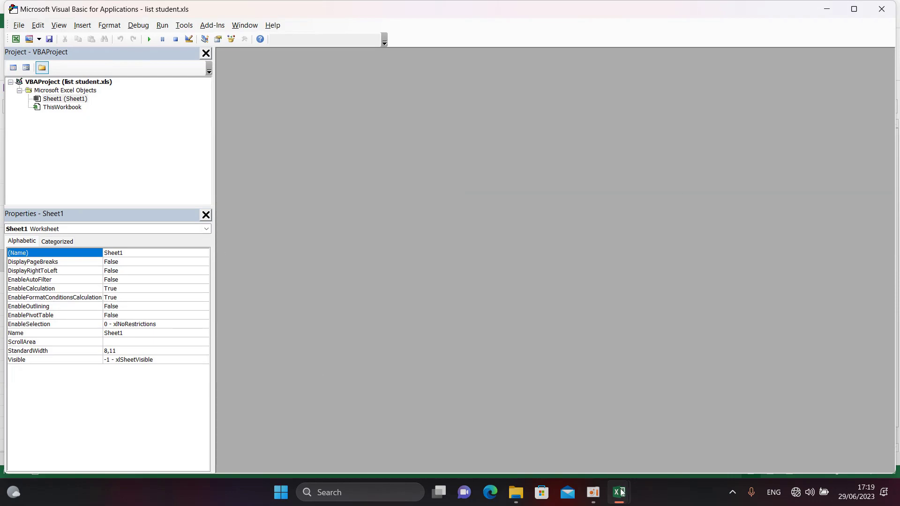
left_click(555, 426)
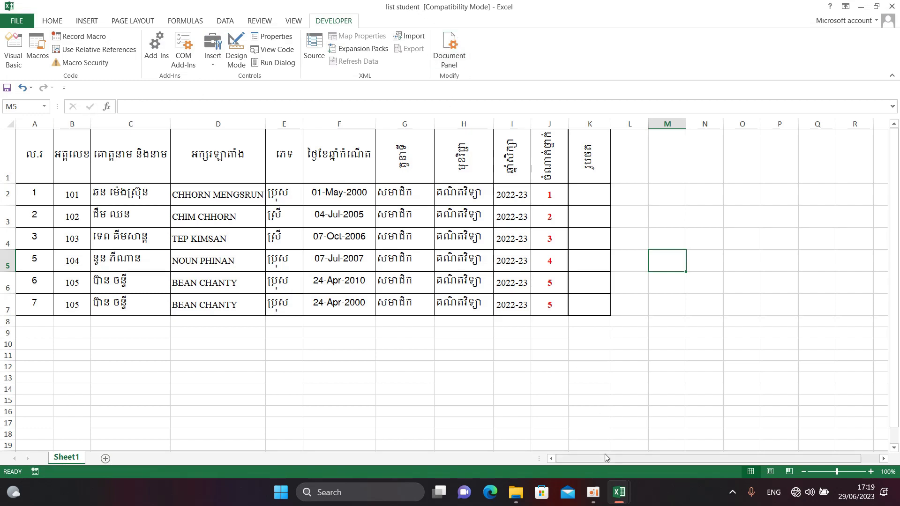
mouse_move(618, 492)
left_click(598, 428)
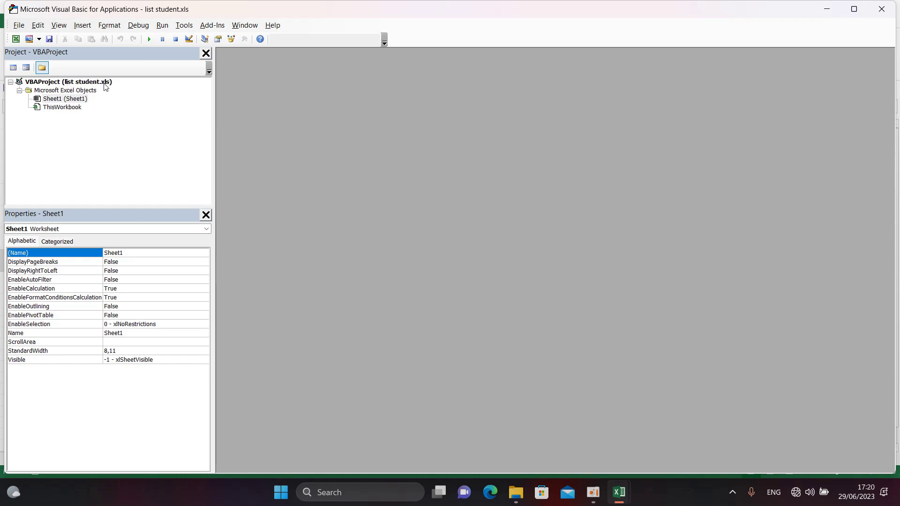
Step: Open the Sheet1 code window and paste the picture-inserting macro code
left_click(55, 100)
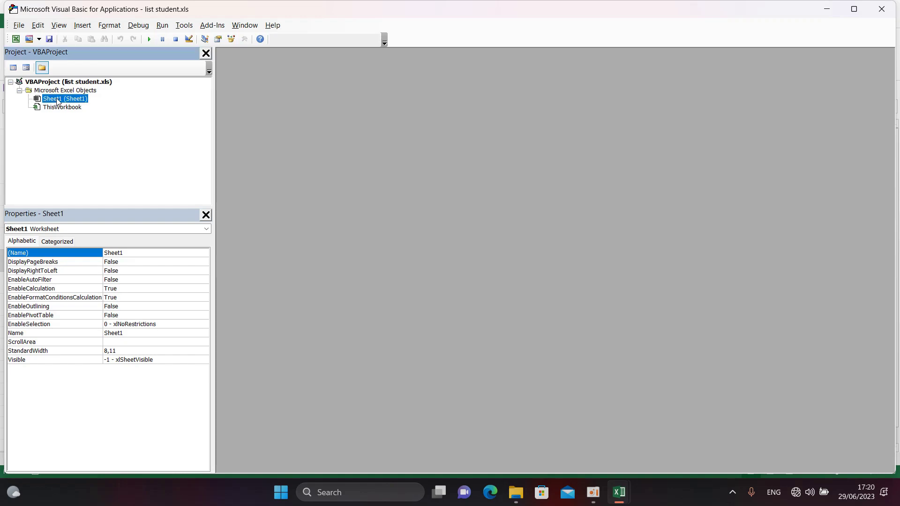
double_click(57, 101)
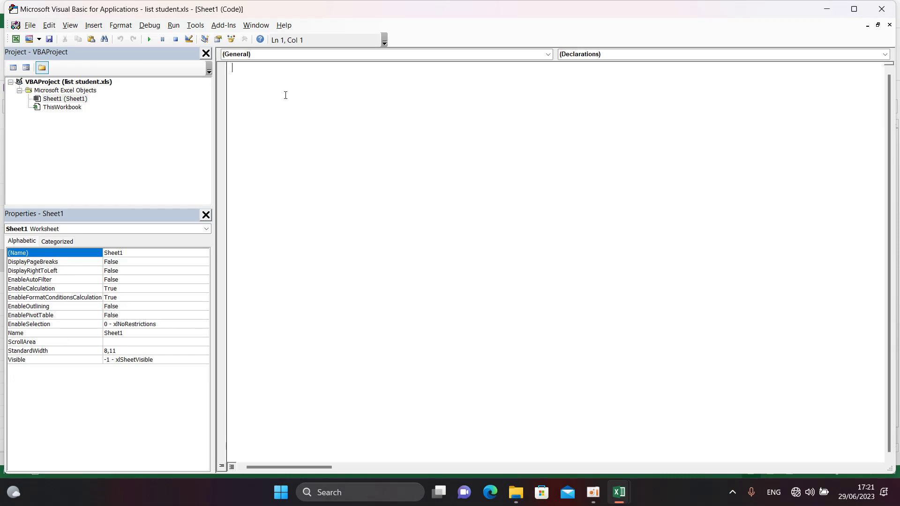
key("ctrl+v")
scroll(316, 229, "up", 2)
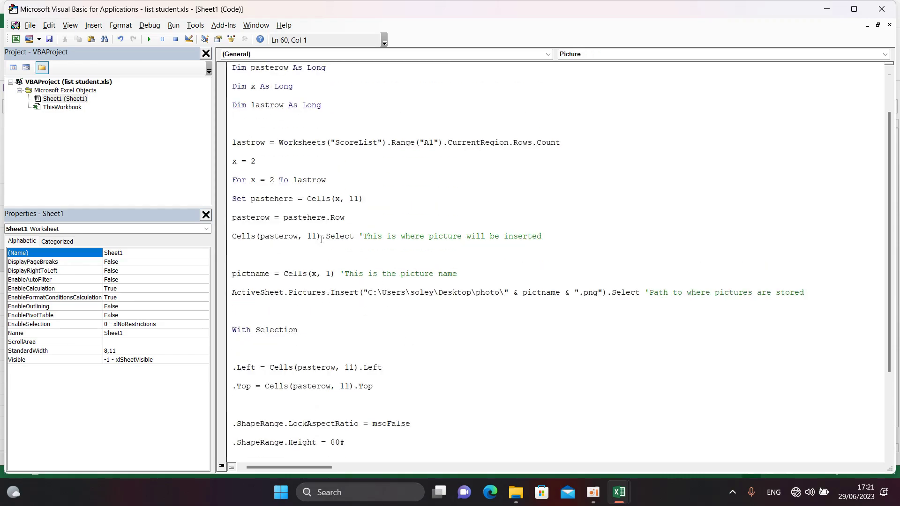
scroll(316, 229, "up", 1)
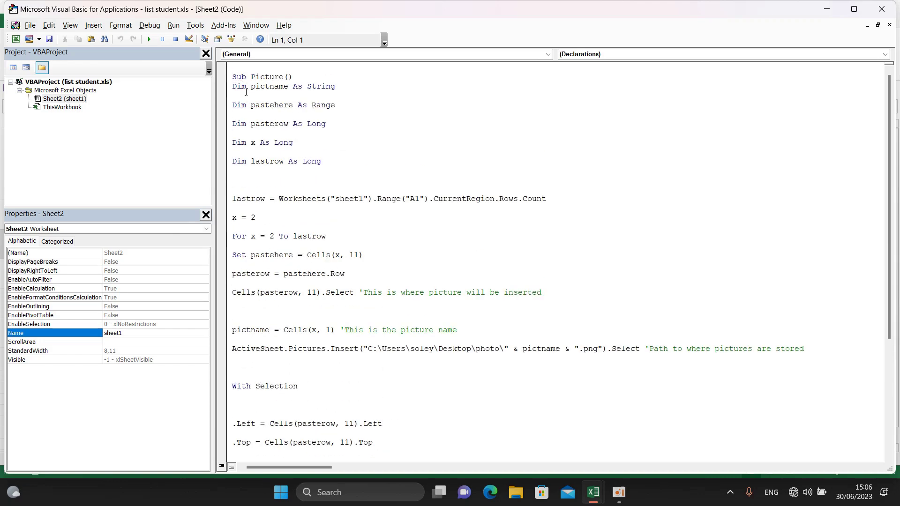
left_click(297, 75)
left_click_drag(229, 86, 230, 77)
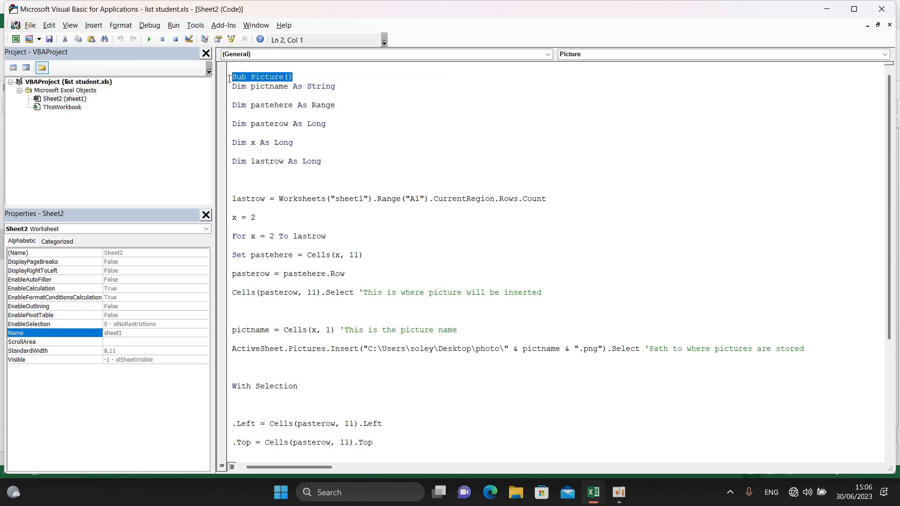
left_click(270, 77)
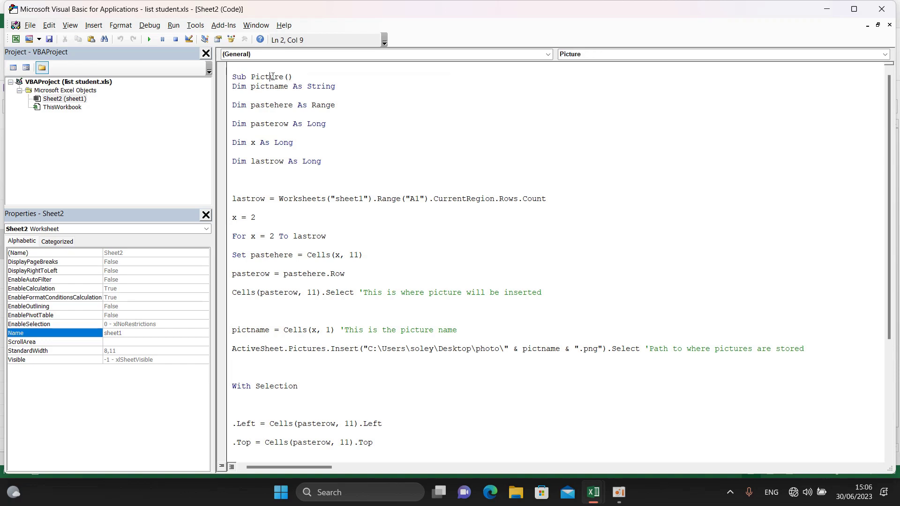
left_click_drag(282, 76, 251, 76)
Step: Name the macro Photo and review the pictname, pastehere and pasterow declarations
type("Phot")
type("o")
left_click(303, 86)
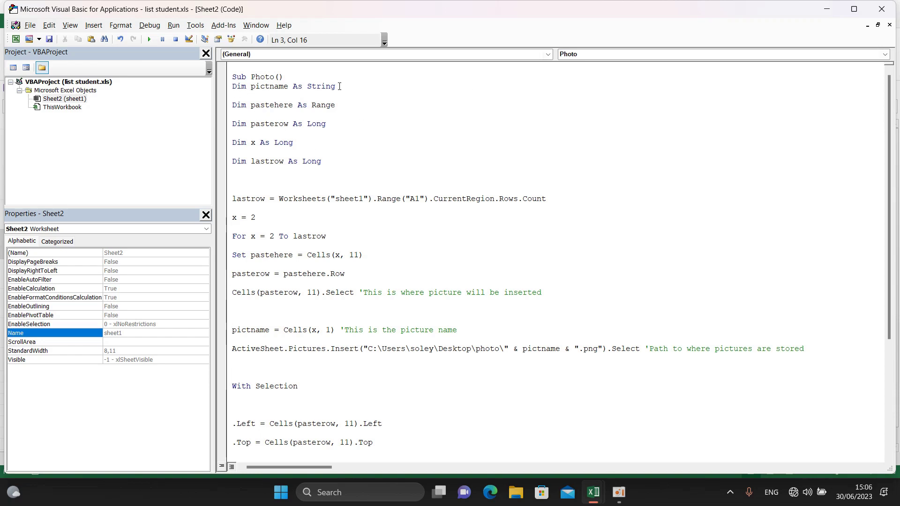
left_click_drag(232, 86, 349, 88)
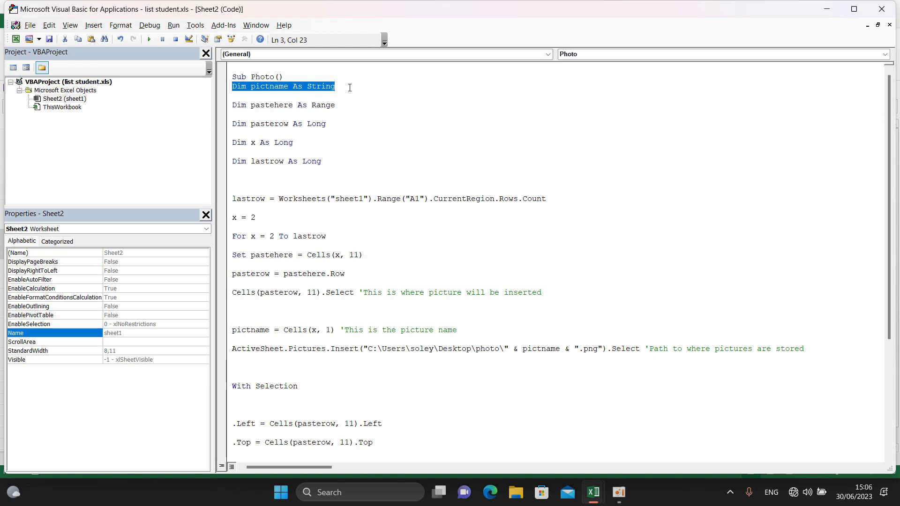
left_click_drag(232, 106, 336, 109)
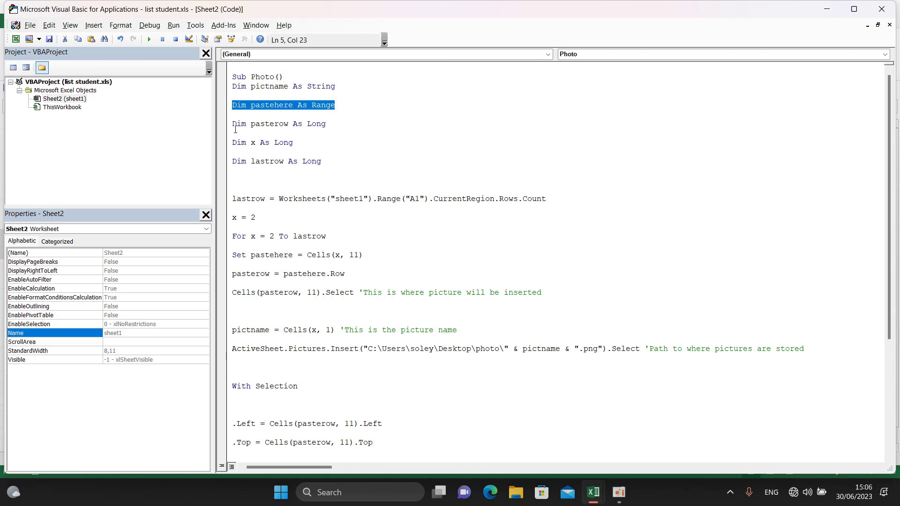
left_click_drag(232, 124, 336, 124)
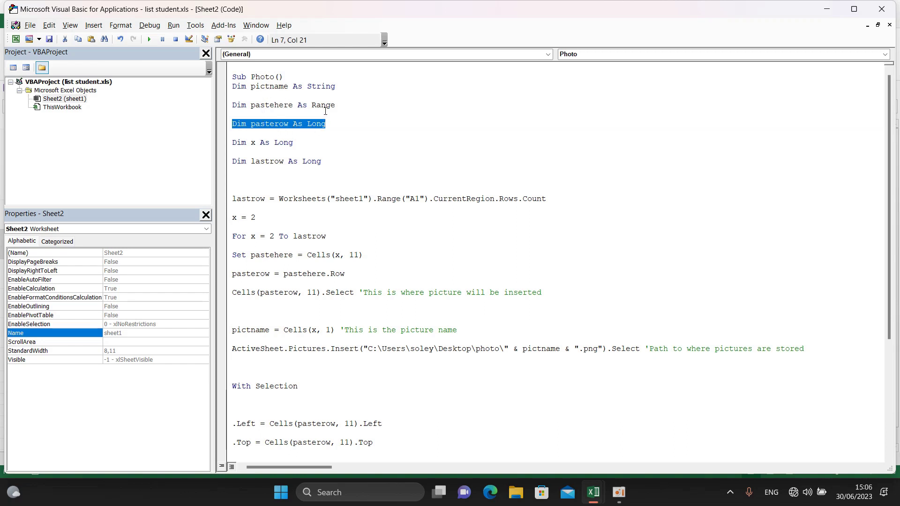
left_click(329, 130)
Step: Review the x and lastrow declarations and select sheet1 on the lastrow line
left_click(328, 124)
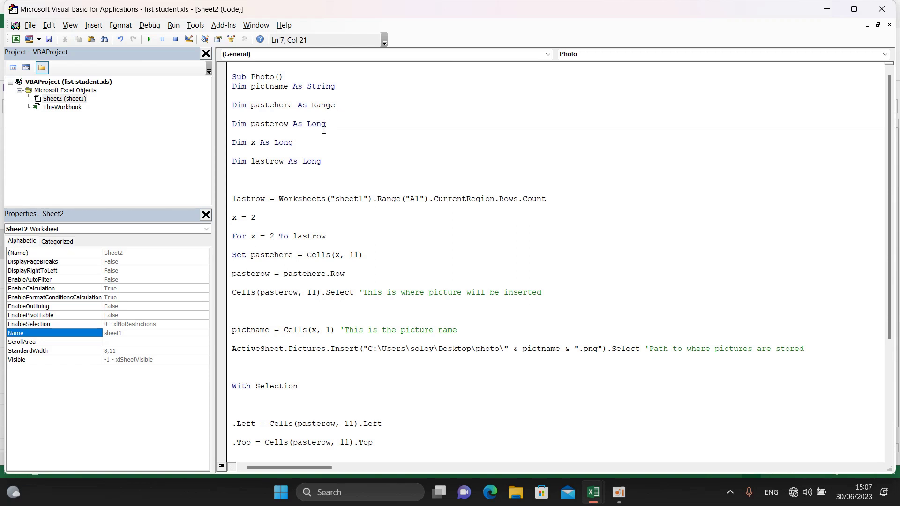
left_click_drag(232, 142, 293, 141)
left_click(299, 148)
left_click(228, 165)
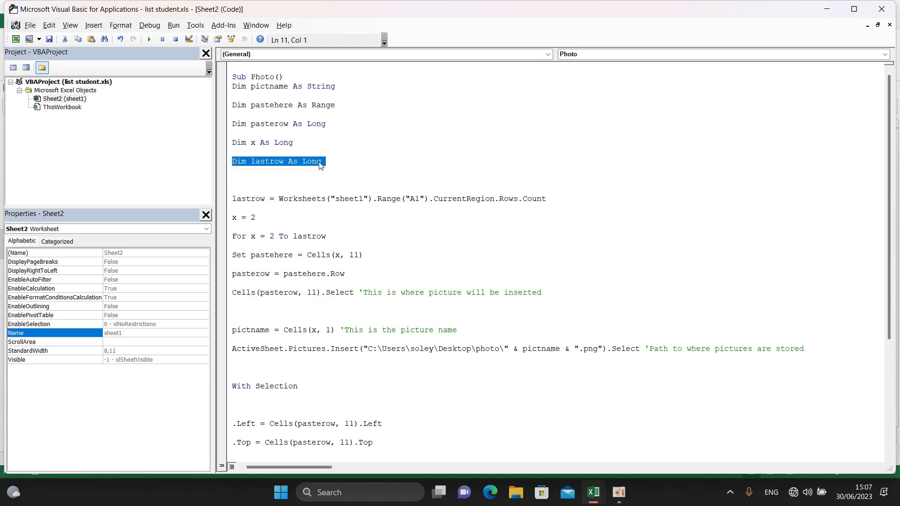
left_click_drag(322, 164, 220, 110)
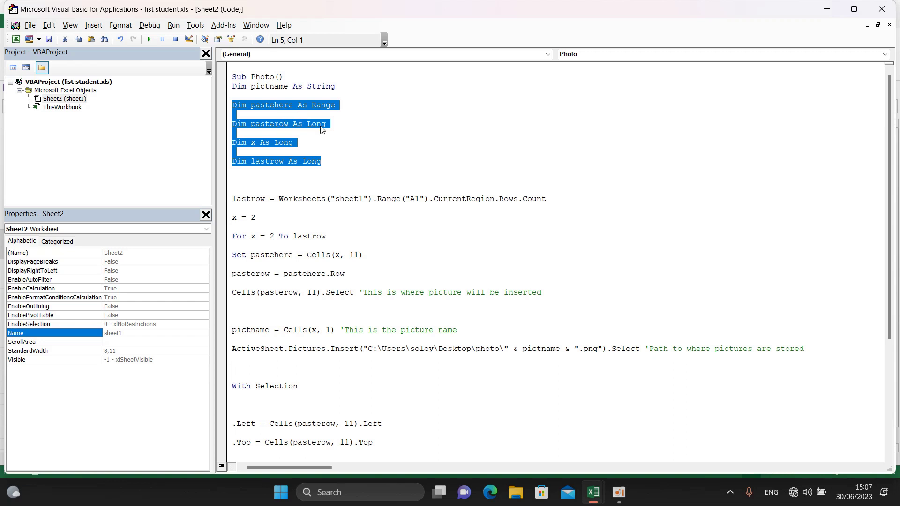
scroll(336, 137, "down", 2)
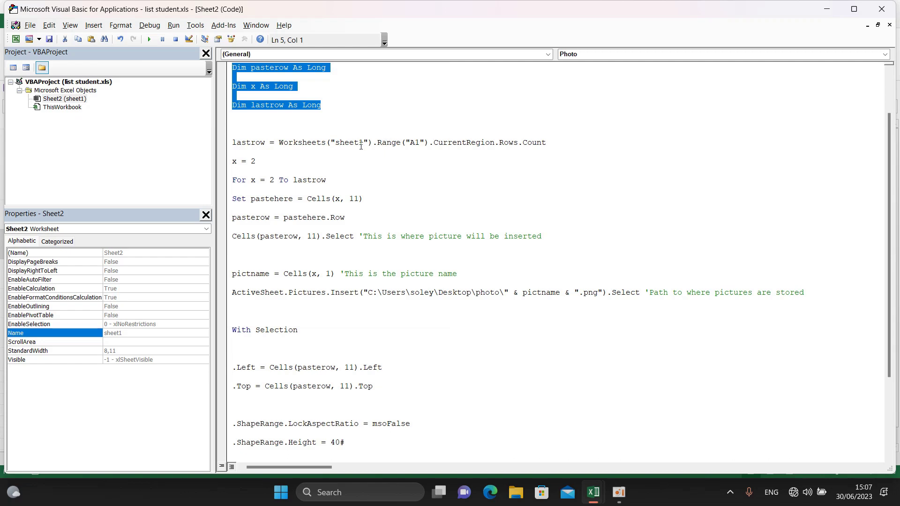
left_click_drag(363, 142, 335, 142)
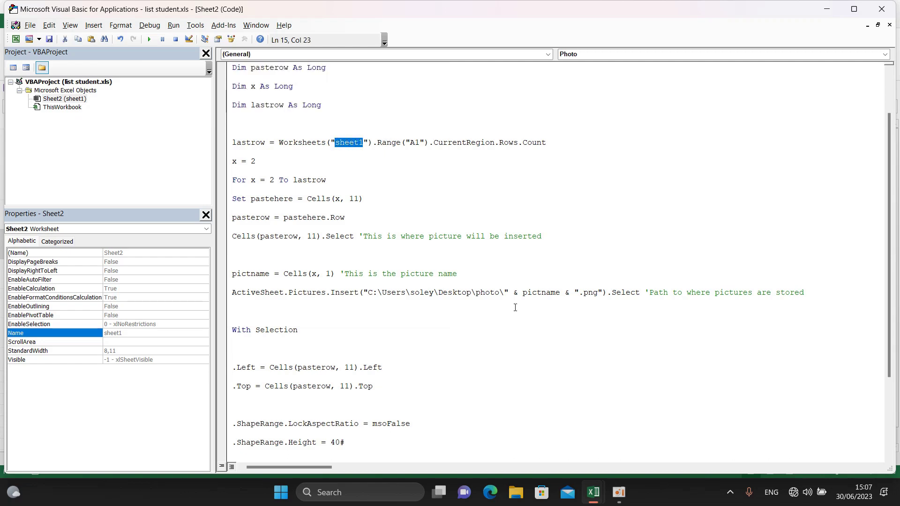
mouse_move(592, 492)
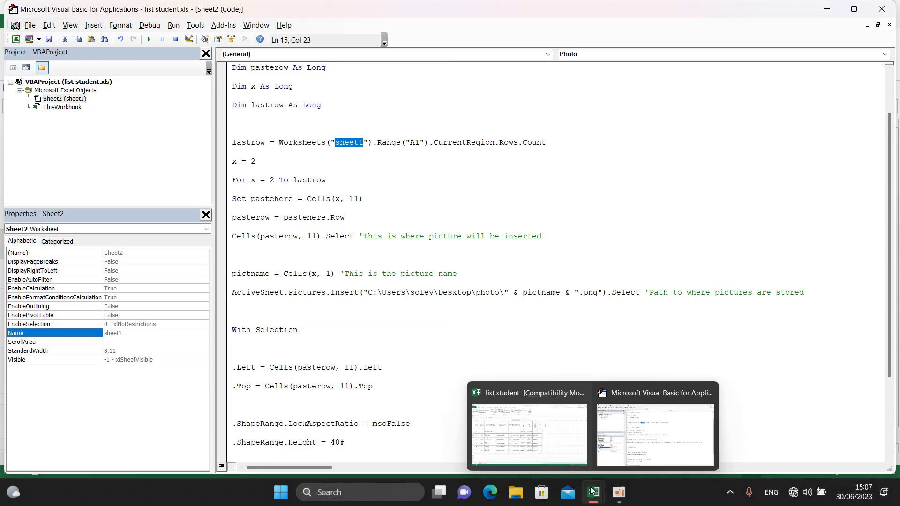
Step: Rename the sheet1 worksheet tab to ddd and go back to the VBA code
left_click(529, 432)
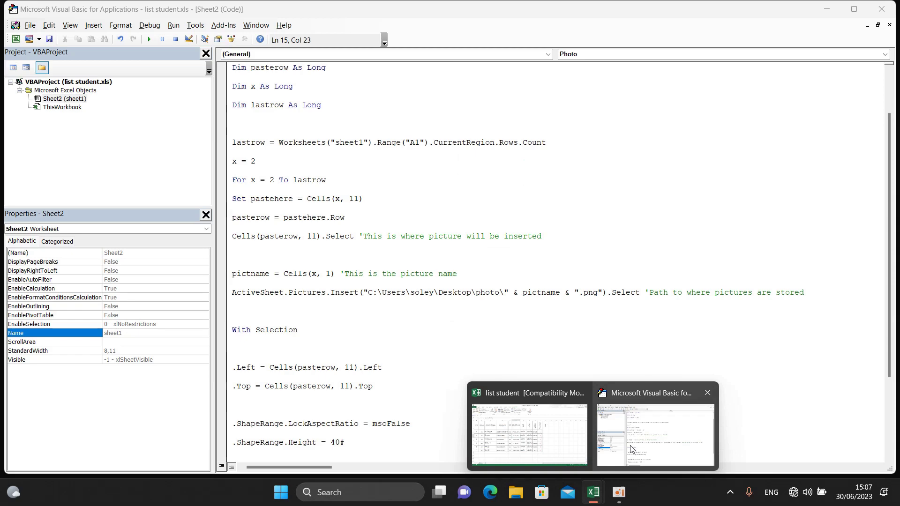
left_click(631, 449)
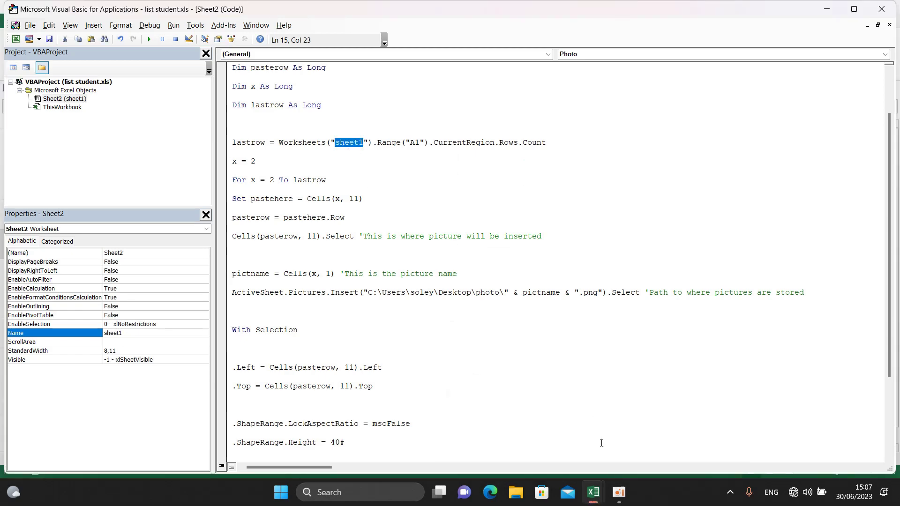
mouse_move(592, 492)
left_click(530, 422)
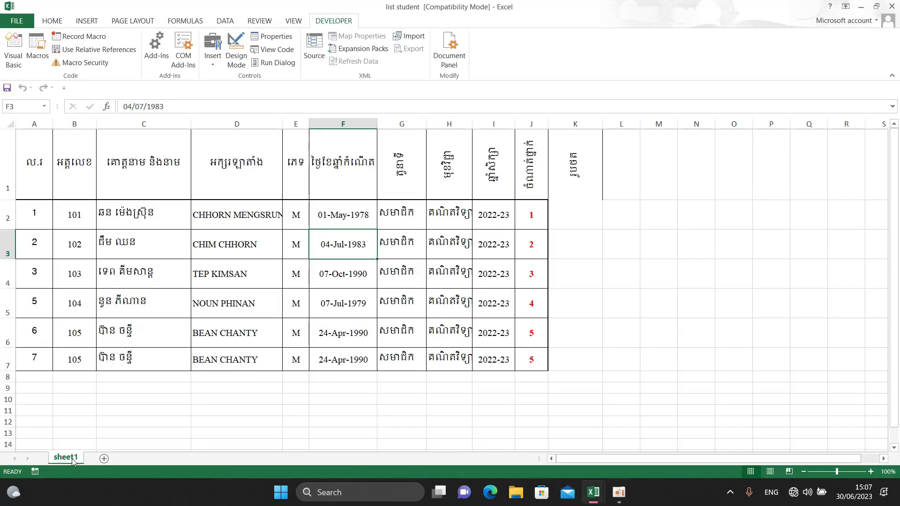
right_click(73, 462)
left_click(101, 351)
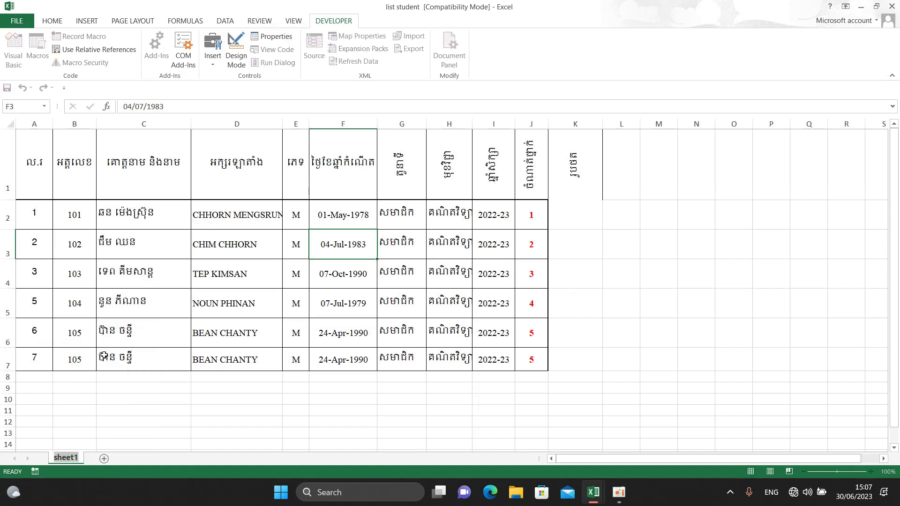
type("ddd")
left_click(293, 391)
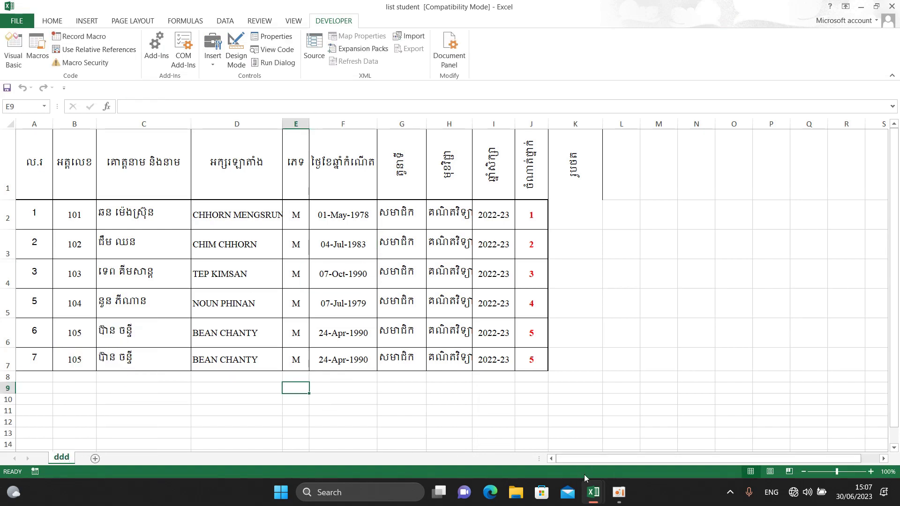
left_click(656, 432)
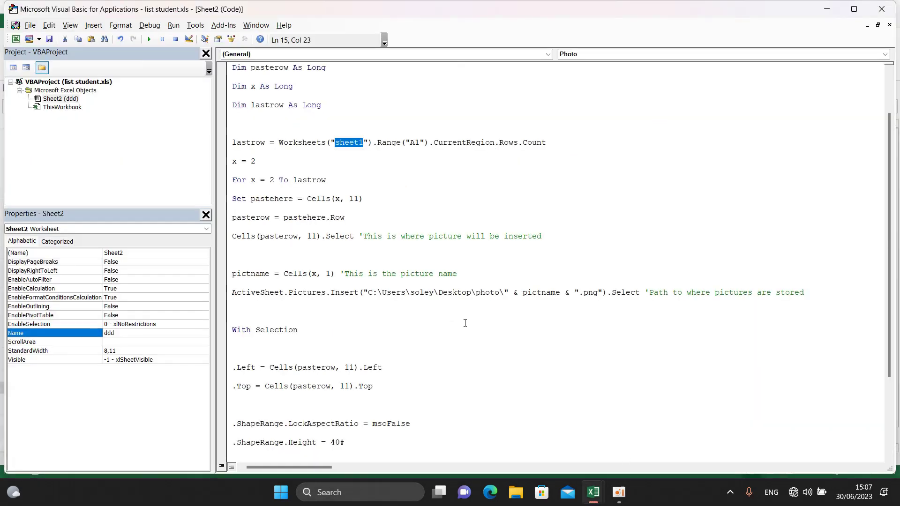
Step: Change Worksheets("sheet1") to Worksheets("ddd") on the lastrow line, then switch to Excel
type("ddd")
left_click(357, 165)
left_click(383, 142)
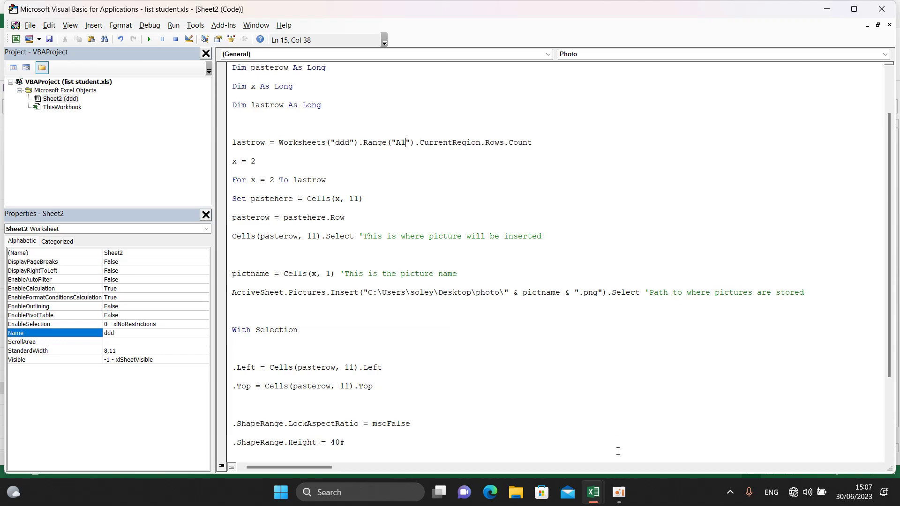
left_click(502, 422)
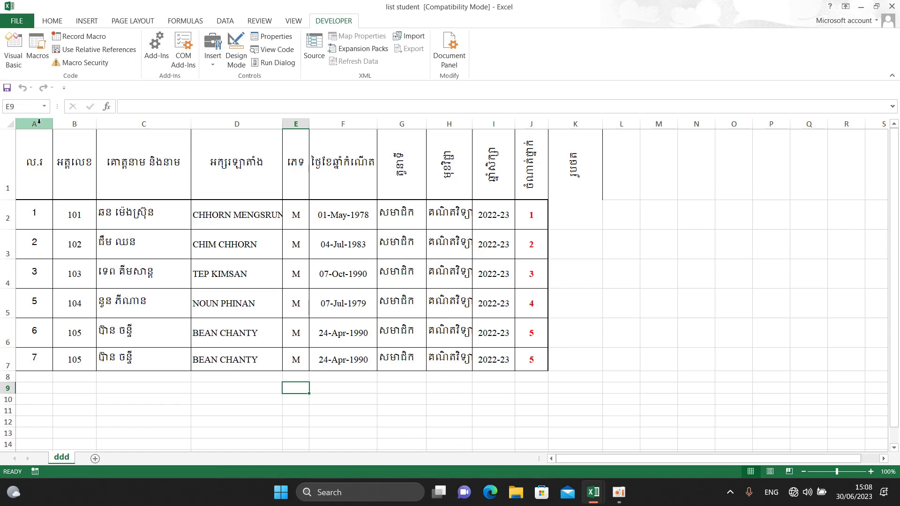
mouse_move(593, 492)
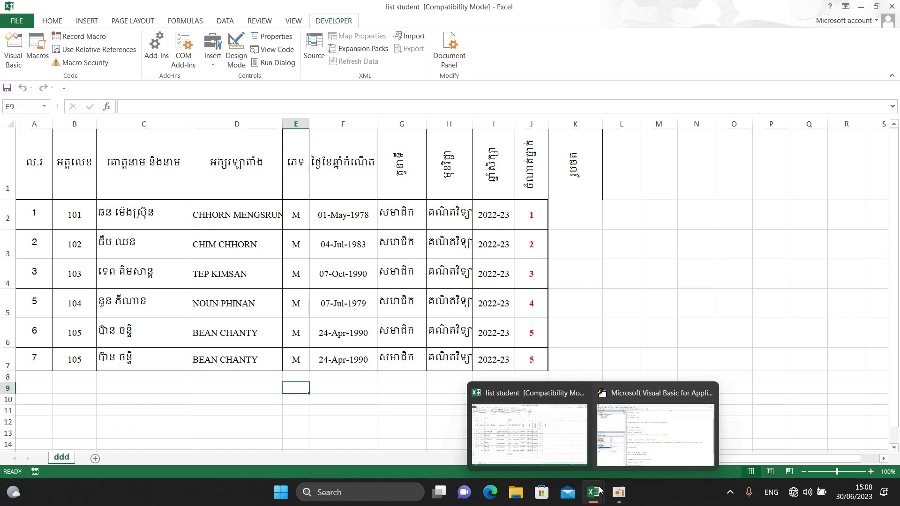
left_click(618, 439)
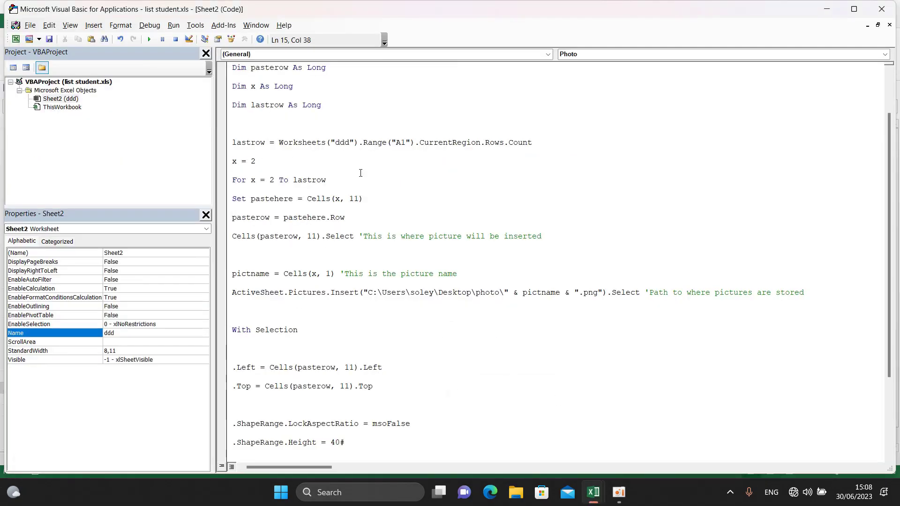
left_click_drag(451, 143, 232, 133)
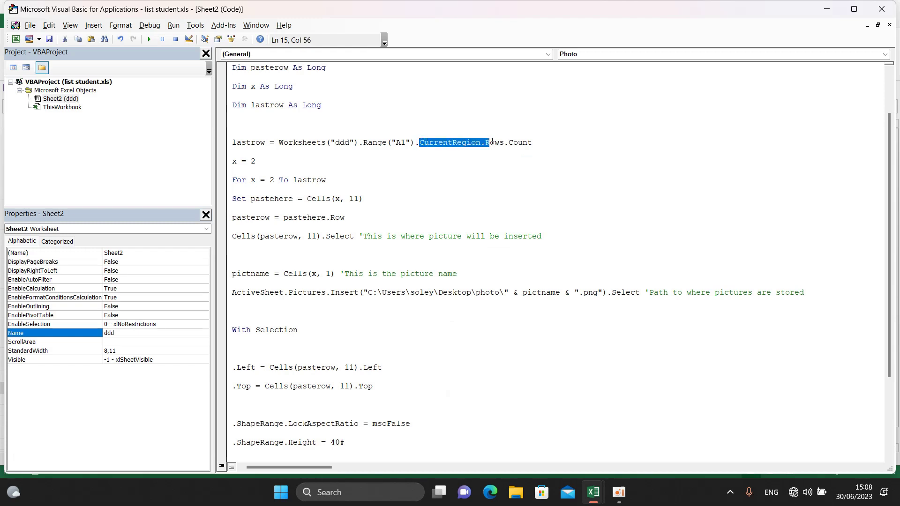
left_click(232, 132)
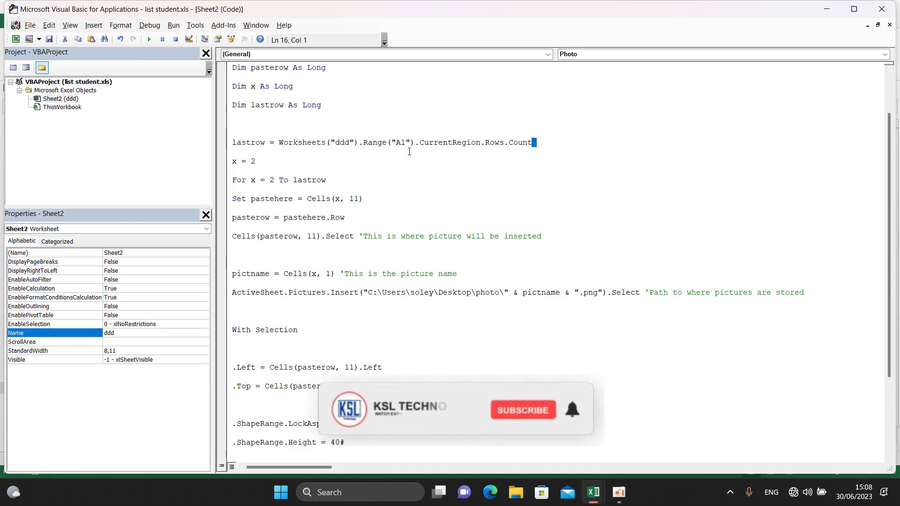
left_click(463, 166)
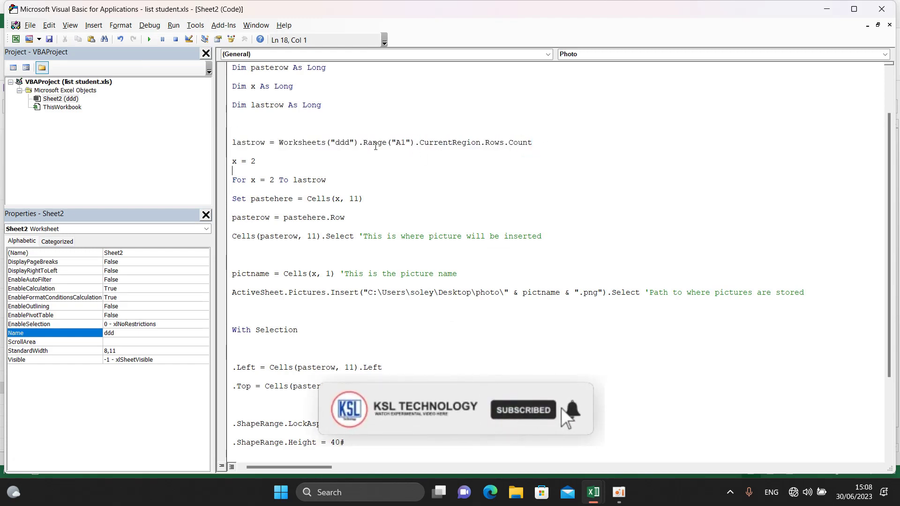
left_click_drag(258, 165, 222, 166)
left_click(248, 162)
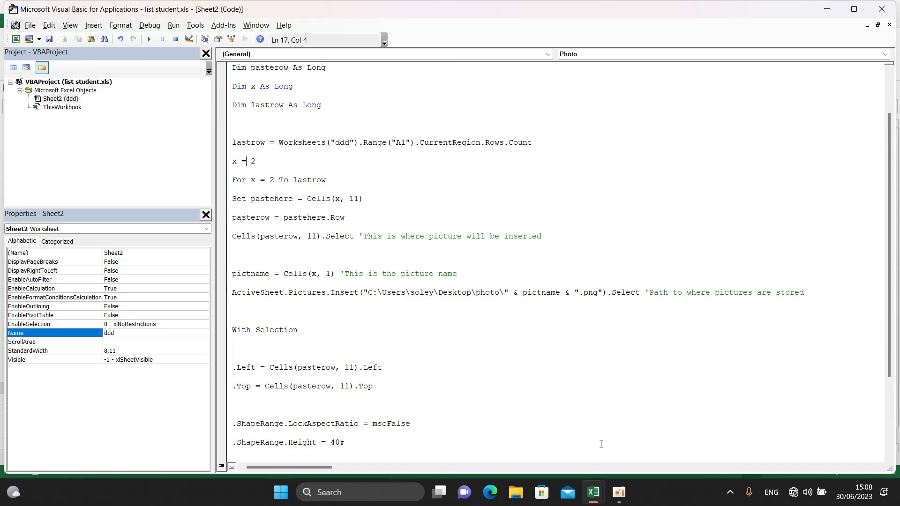
mouse_move(592, 492)
left_click(545, 454)
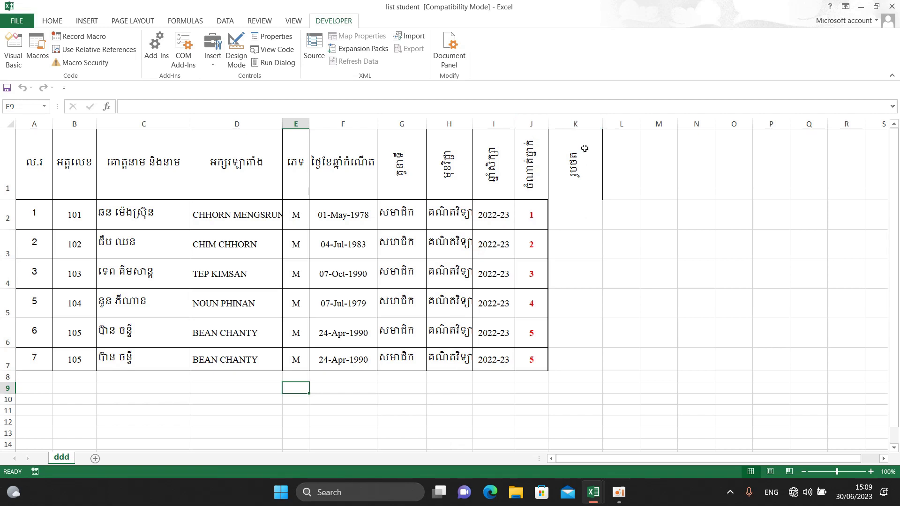
Step: Select cell K2 and row 2 of the student list, then switch to the macro code
left_click(582, 215)
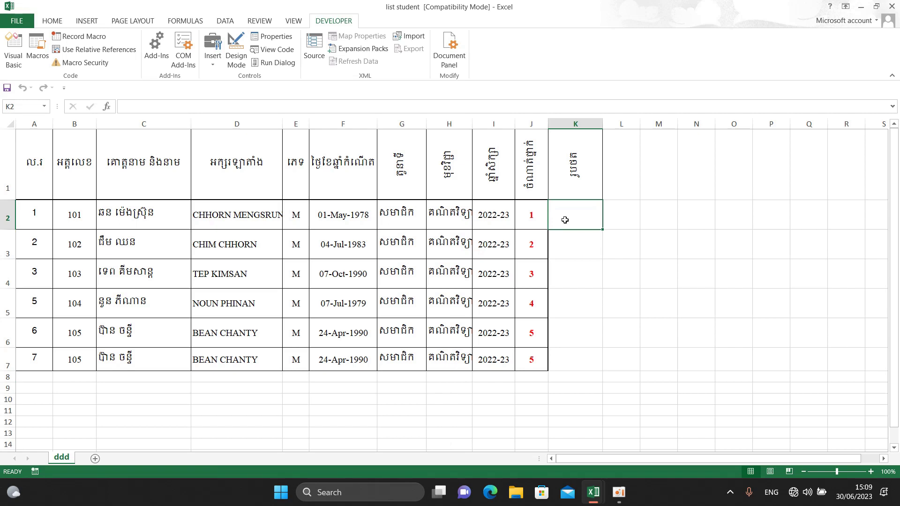
left_click(8, 214)
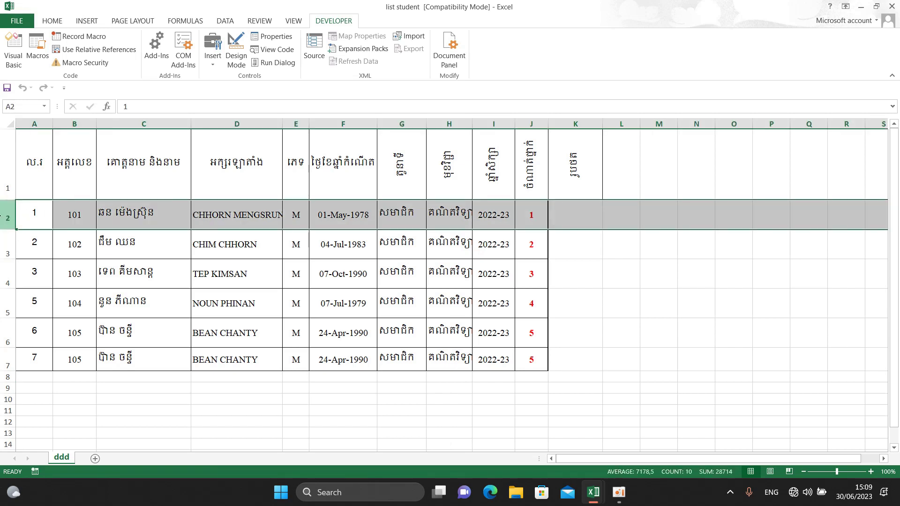
left_click(572, 215)
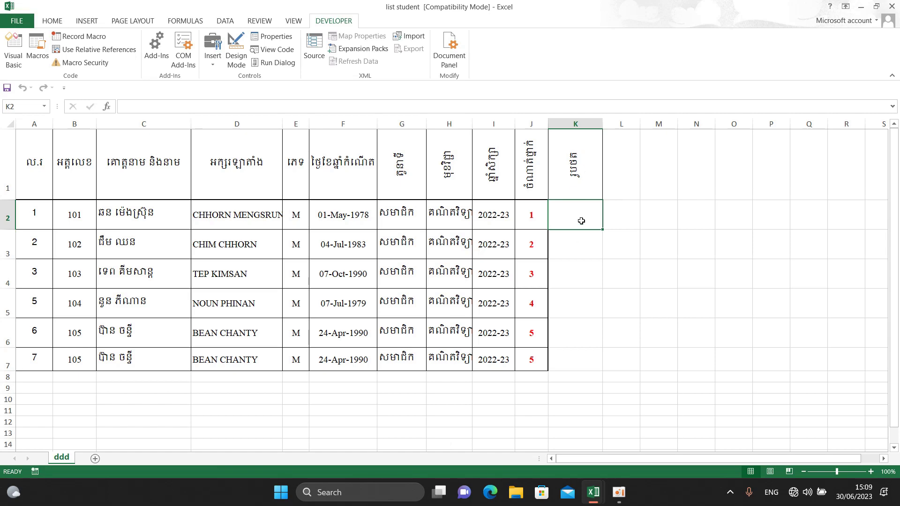
mouse_move(593, 492)
left_click(637, 429)
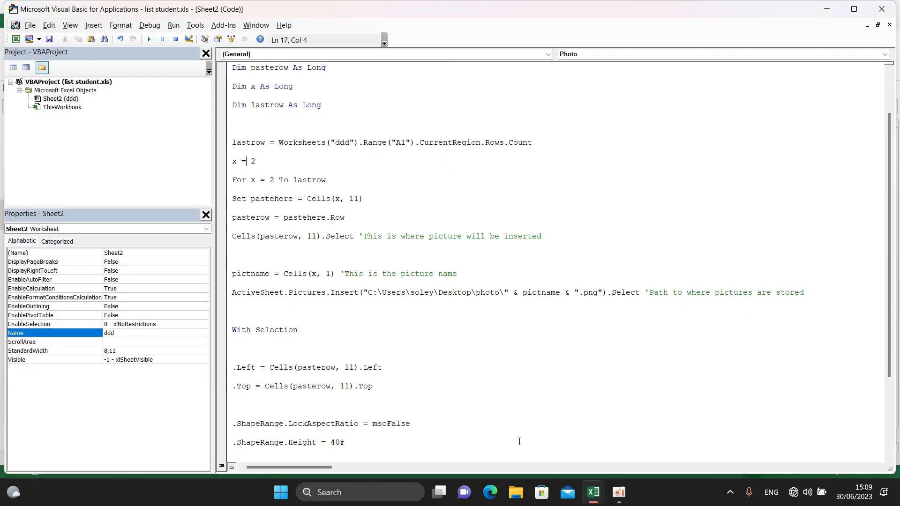
Step: Back in Excel, check photo cell K3 and the header row, then return to the macro
left_click(469, 429)
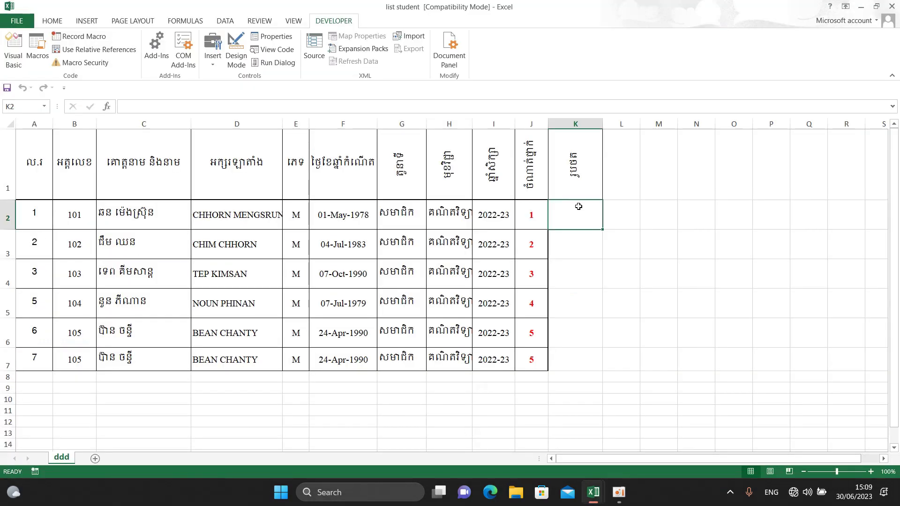
left_click(574, 249)
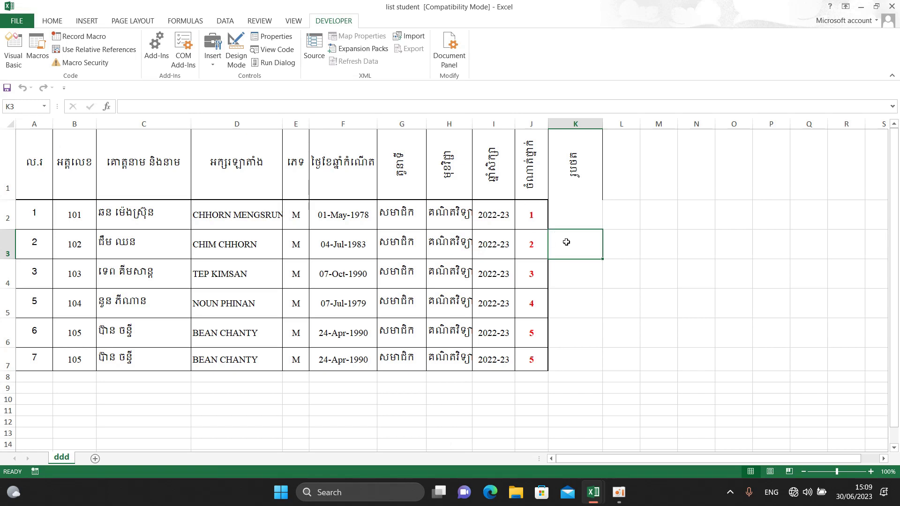
left_click(4, 225)
left_click(574, 250)
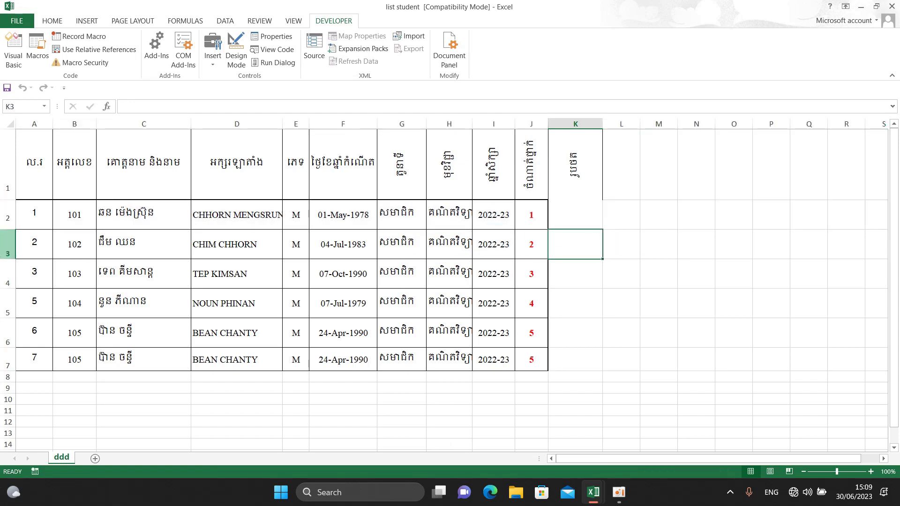
left_click(8, 164)
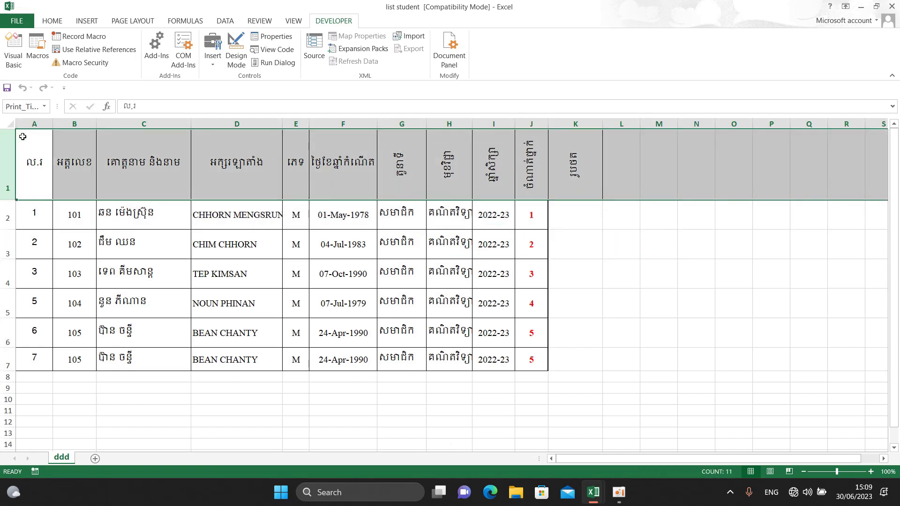
left_click(566, 253)
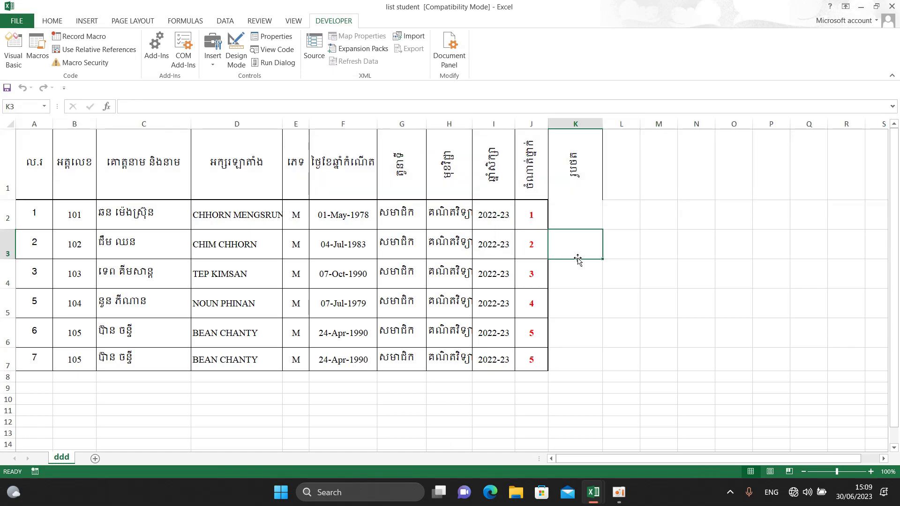
mouse_move(592, 492)
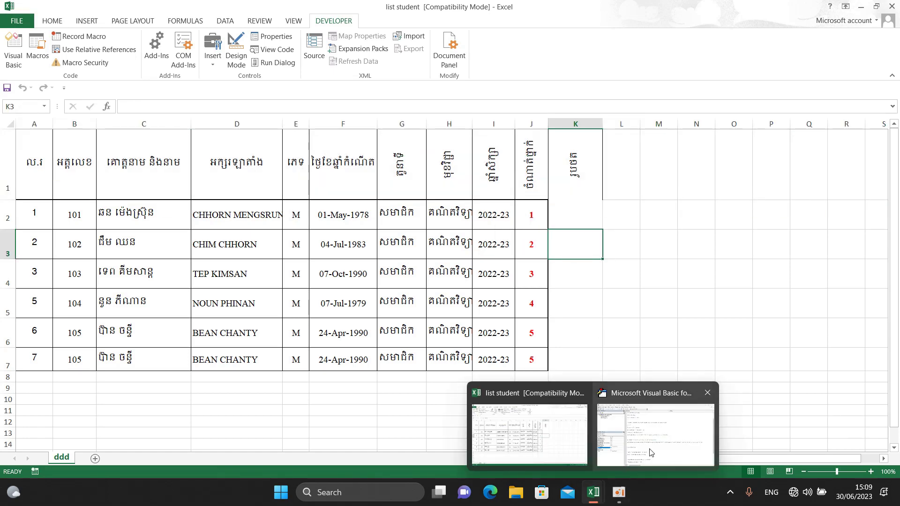
left_click(651, 453)
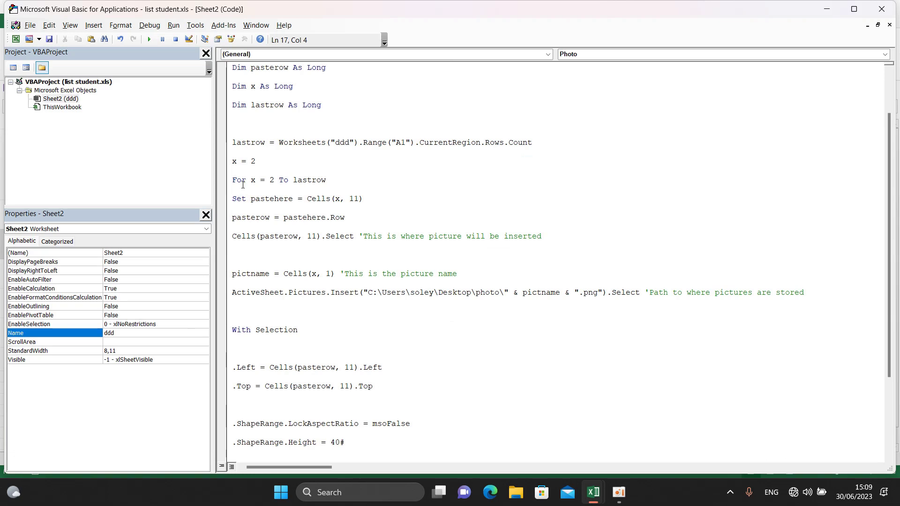
left_click_drag(332, 180, 237, 179)
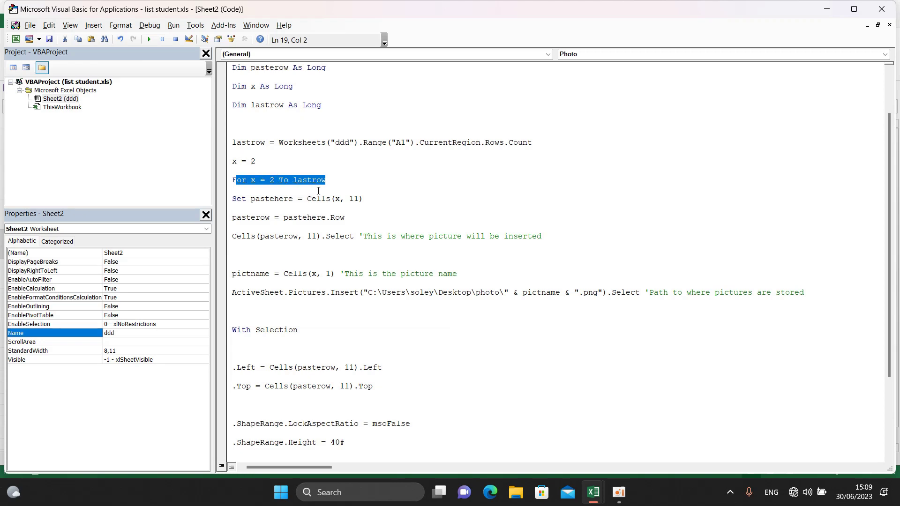
left_click(345, 184)
left_click_drag(234, 203, 294, 200)
left_click(333, 200)
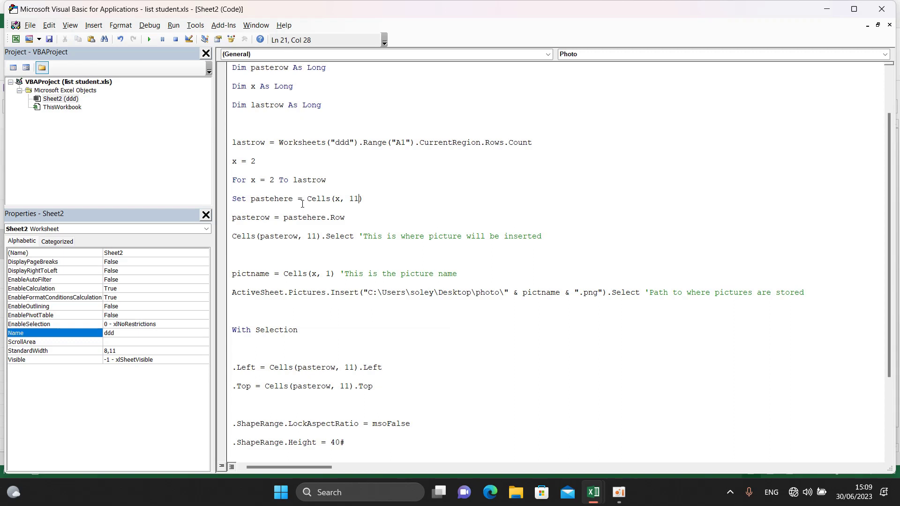
left_click_drag(303, 202, 229, 200)
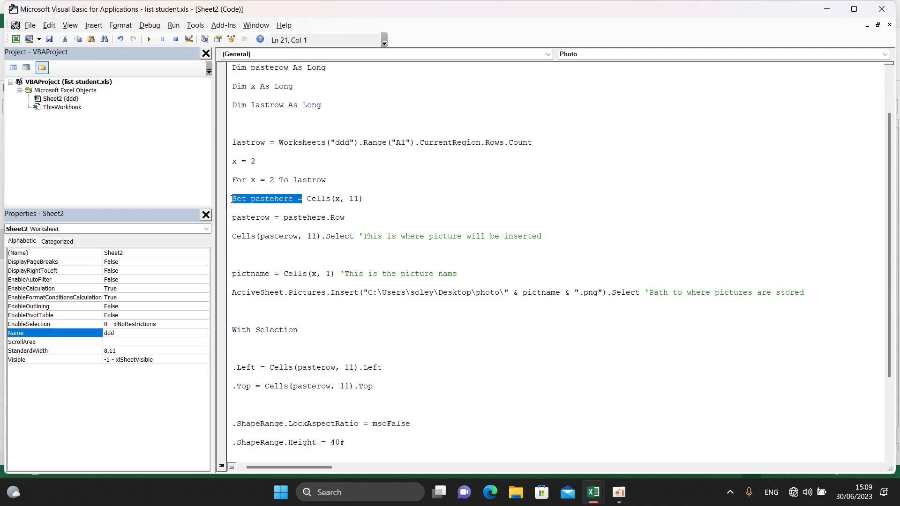
left_click(336, 197)
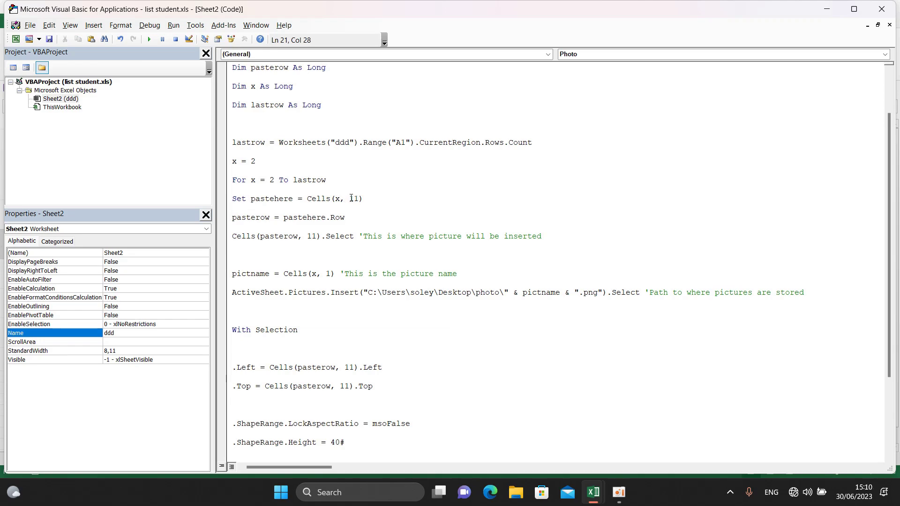
mouse_move(593, 492)
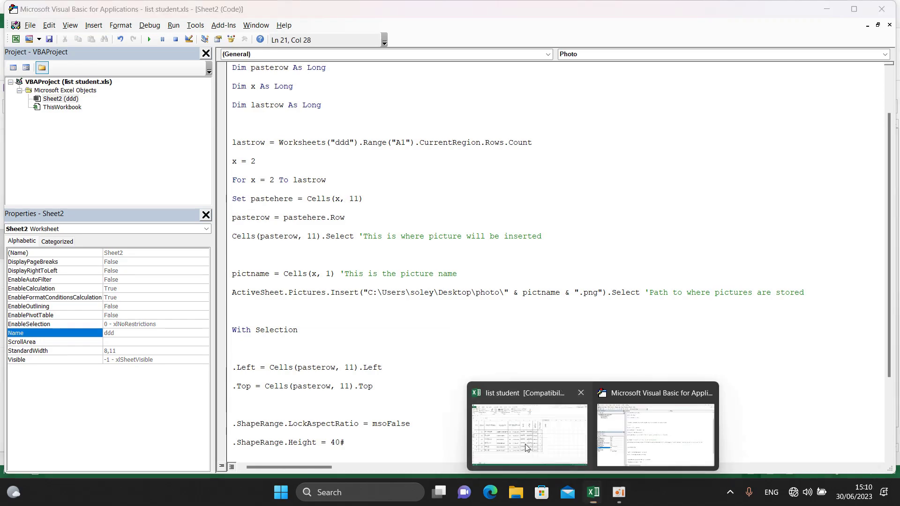
Step: Go through the student table's columns A to K by selecting each header
left_click(524, 441)
left_click(41, 124)
left_click(74, 123)
left_click(144, 124)
left_click(237, 124)
left_click(296, 123)
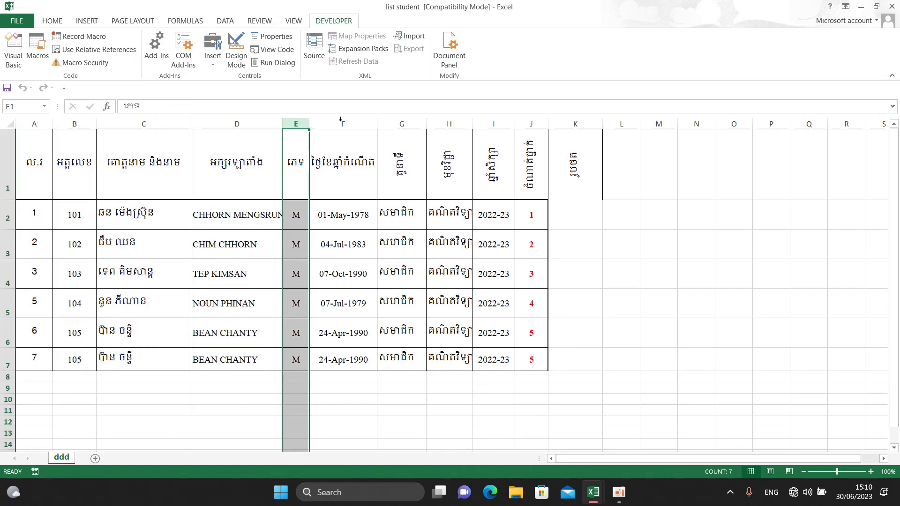
left_click(344, 123)
left_click(401, 124)
left_click(441, 125)
left_click(493, 123)
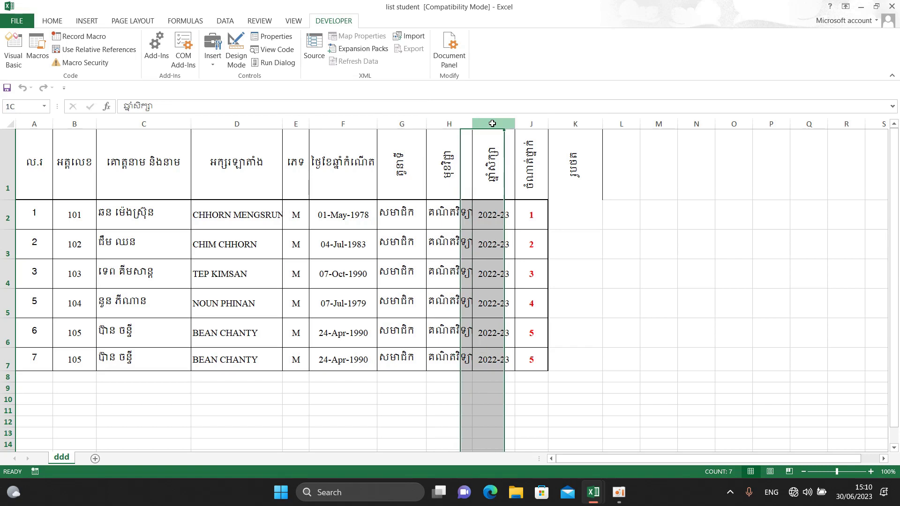
left_click(535, 124)
left_click(576, 124)
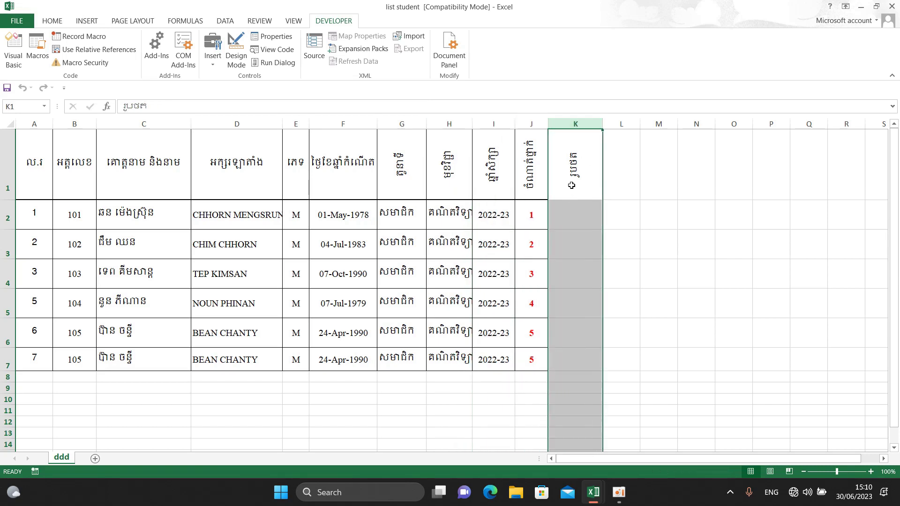
Step: Select the first student's row A2:K2 plus header K1, then switch to the macro code
left_click(571, 214)
left_click_drag(571, 215, 34, 213)
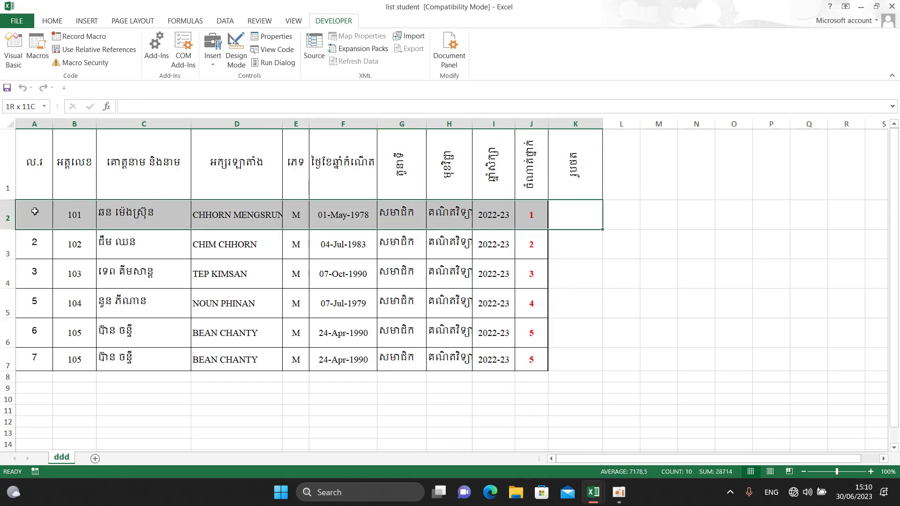
left_click(577, 144, "ctrl")
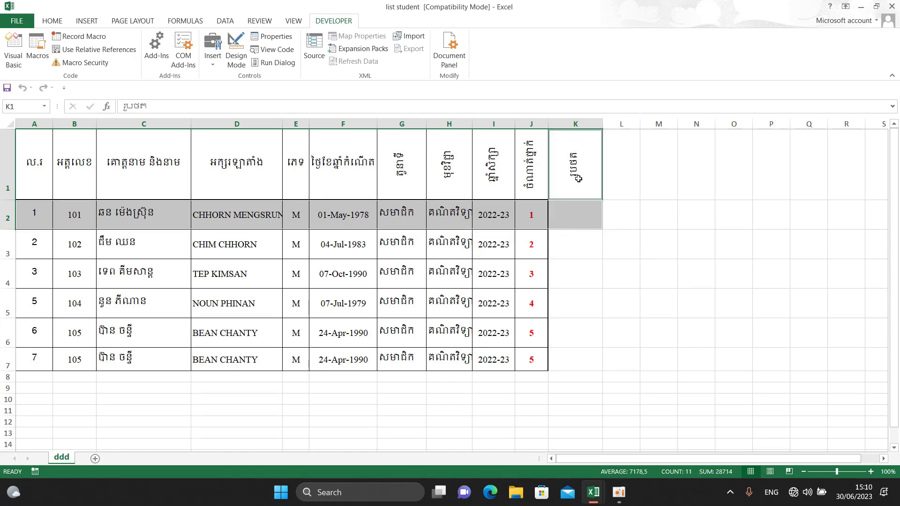
mouse_move(593, 493)
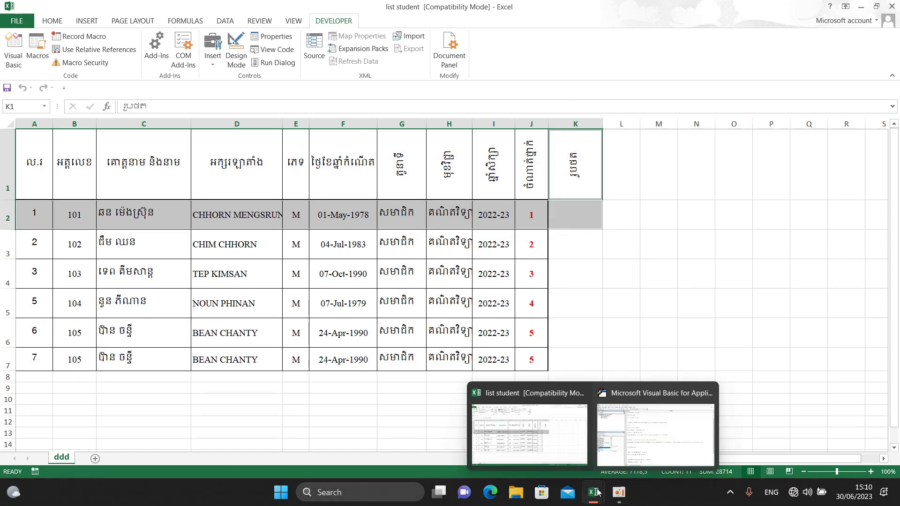
left_click(656, 407)
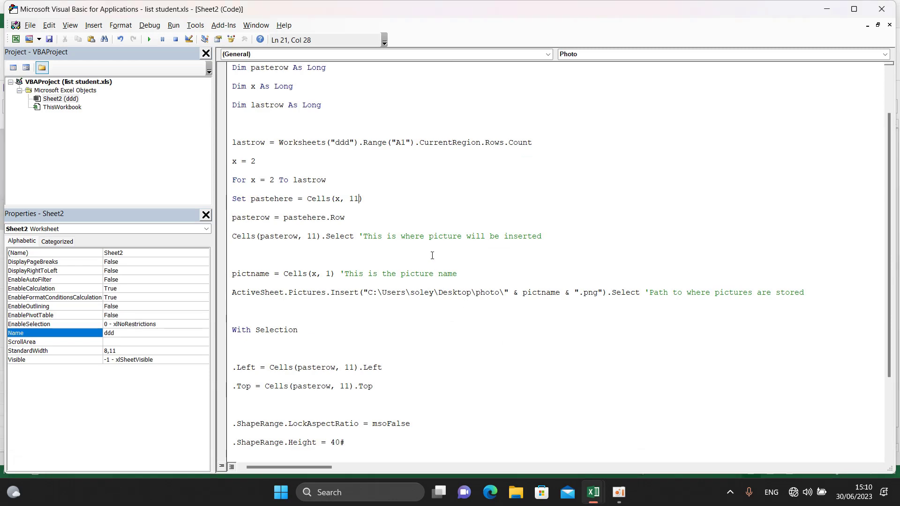
left_click(535, 436)
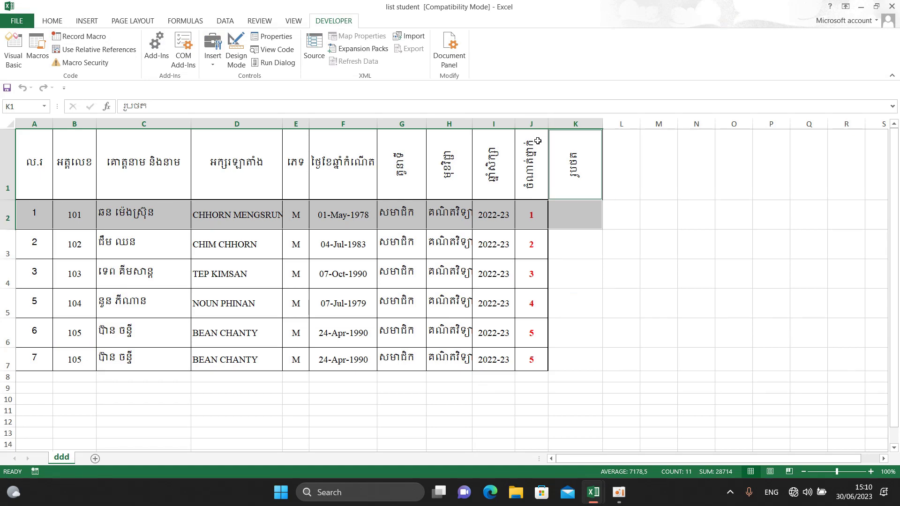
mouse_move(592, 493)
left_click(618, 444)
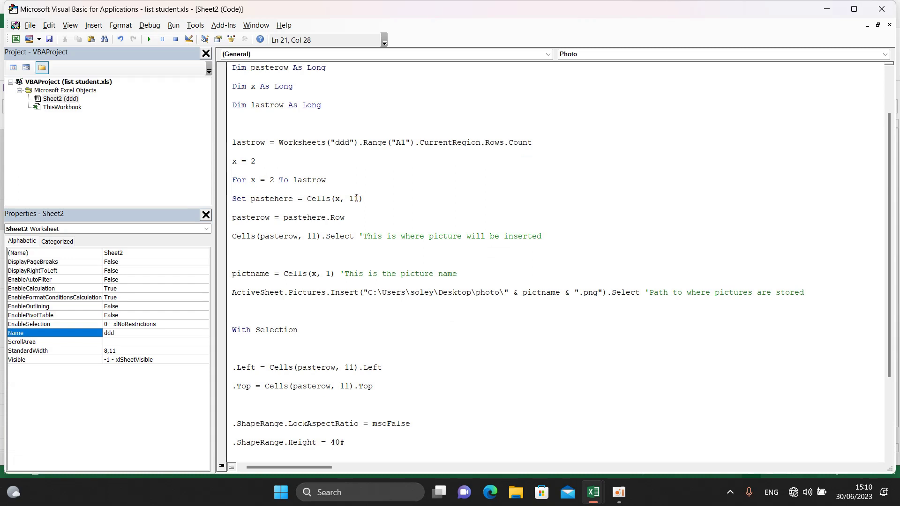
left_click_drag(232, 218, 346, 218)
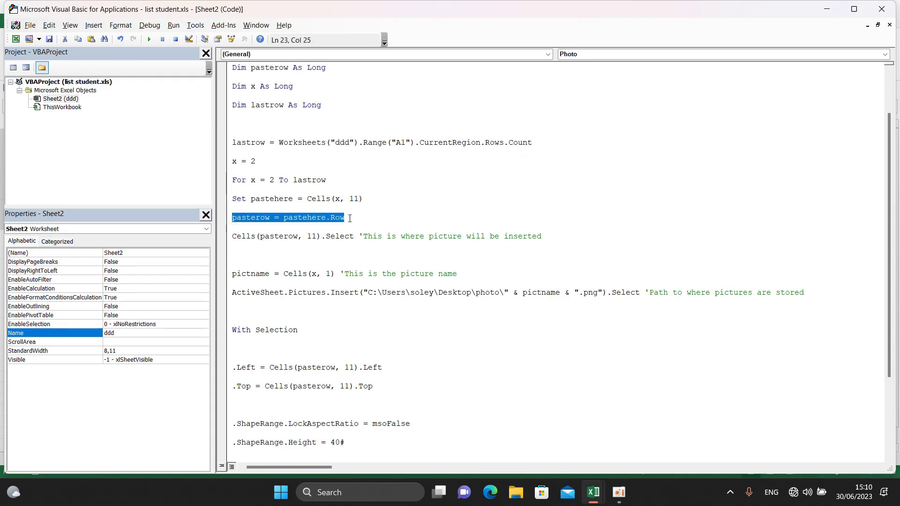
scroll(350, 218, "down", 1)
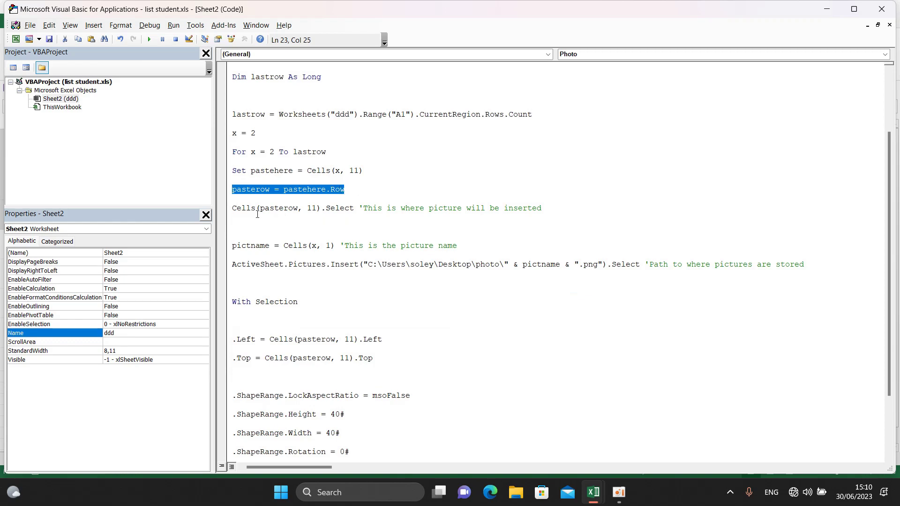
left_click_drag(232, 208, 310, 208)
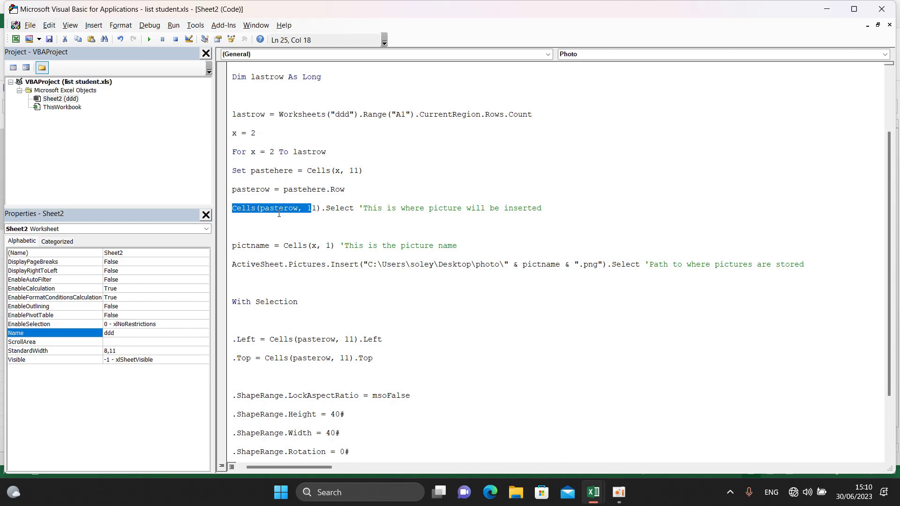
left_click(346, 208)
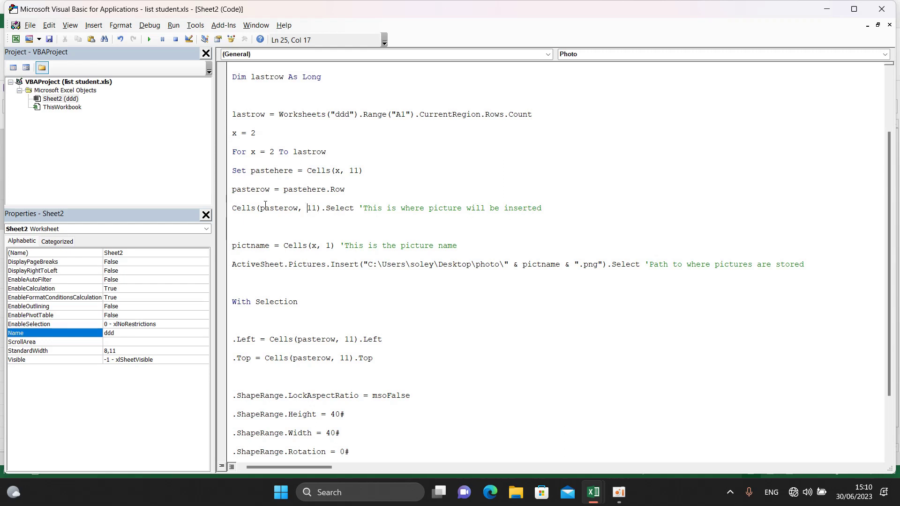
left_click_drag(236, 208, 539, 208)
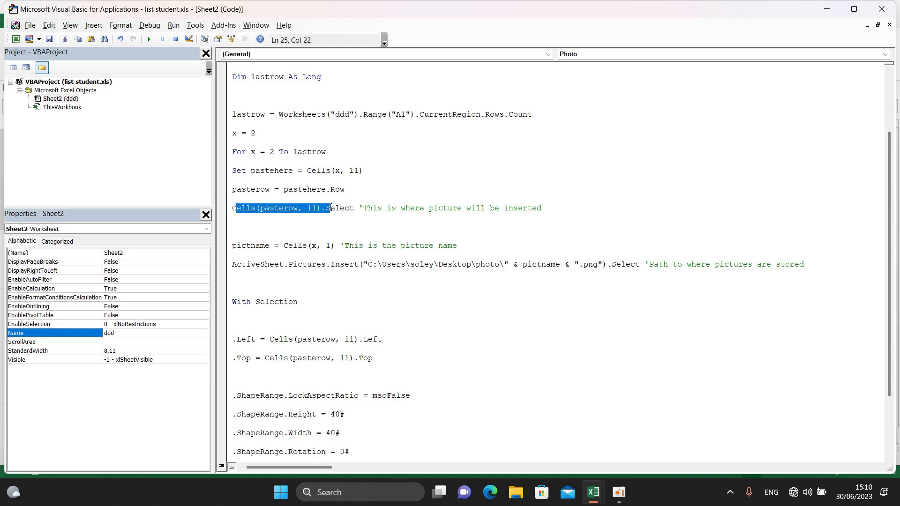
scroll(457, 201, "down", 1)
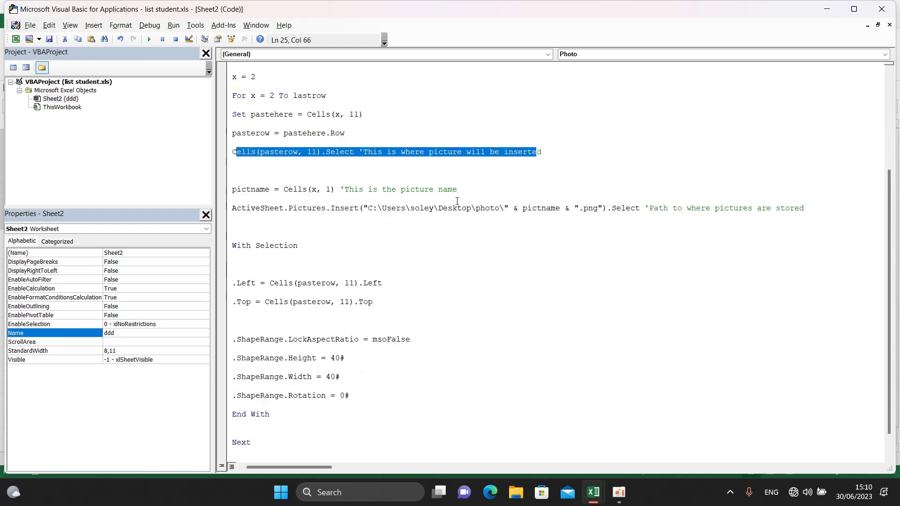
left_click(315, 152)
left_click(354, 115)
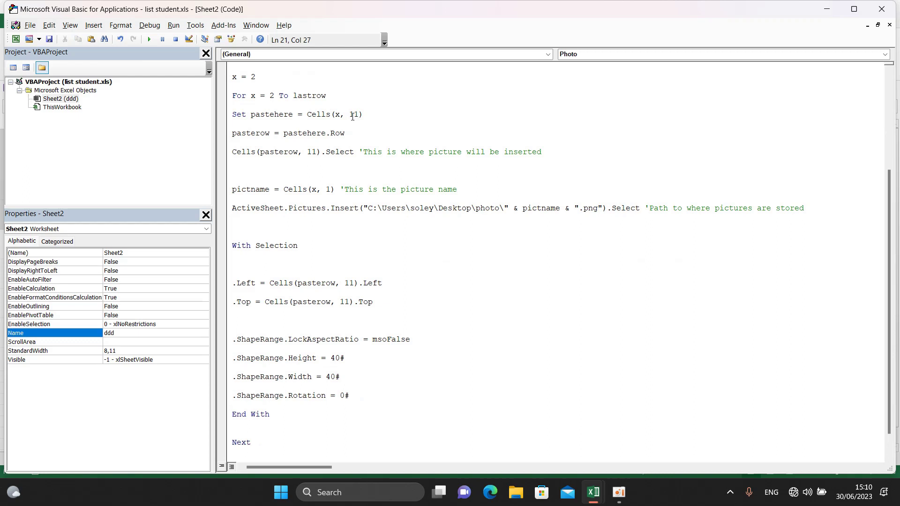
left_click(314, 153)
scroll(311, 174, "down", 1)
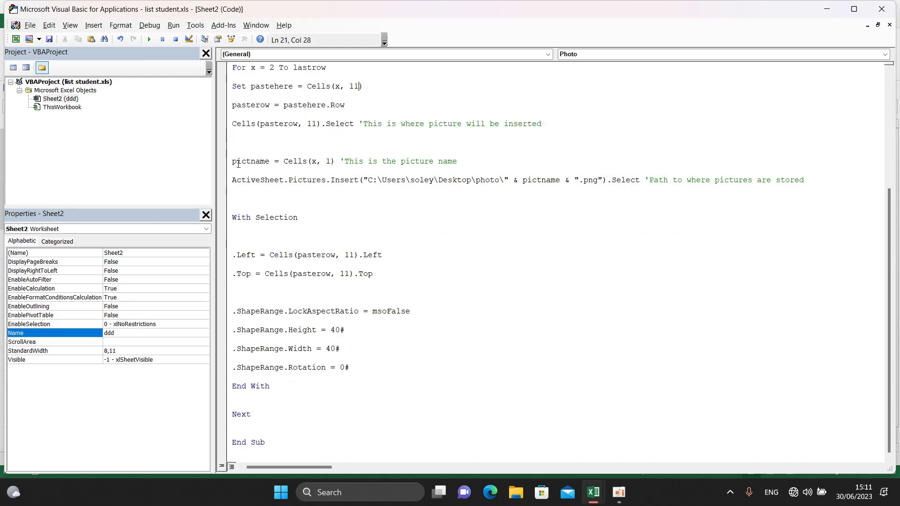
left_click_drag(234, 162, 270, 161)
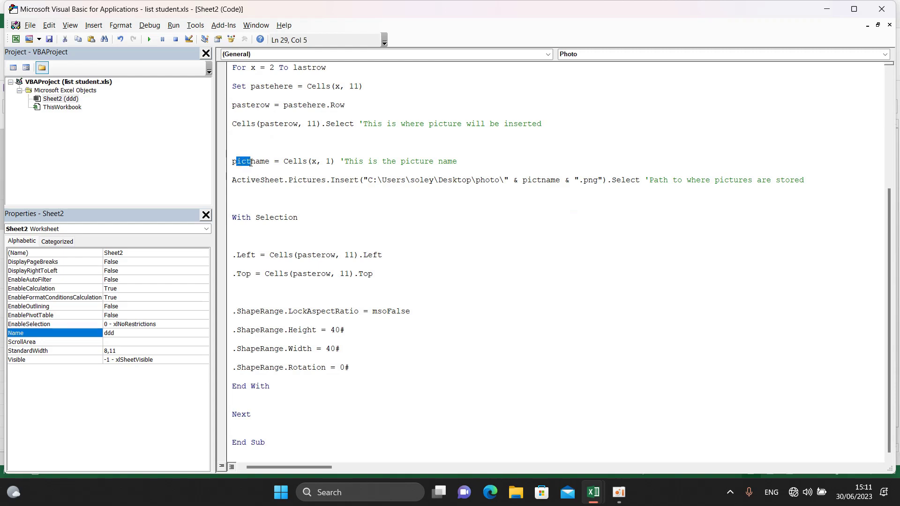
left_click(275, 162)
scroll(275, 174, "up", 1)
scroll(275, 185, "up", 1)
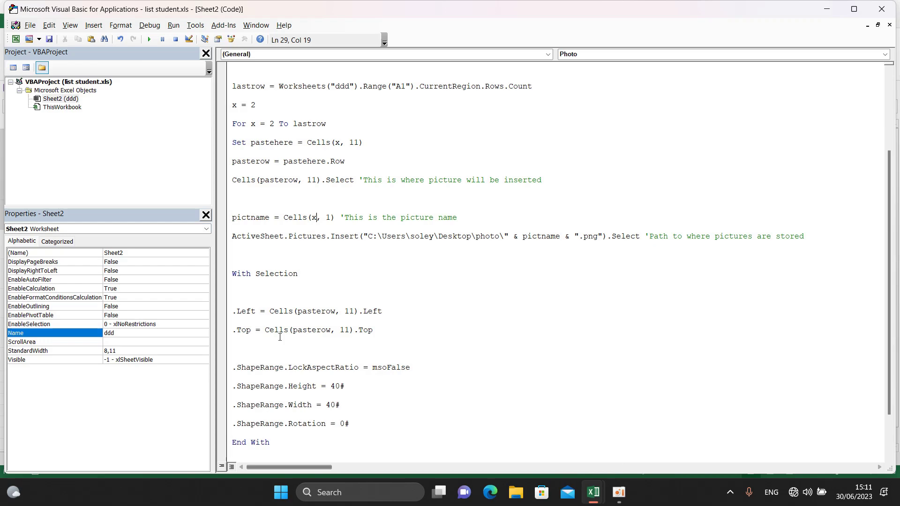
left_click(511, 421)
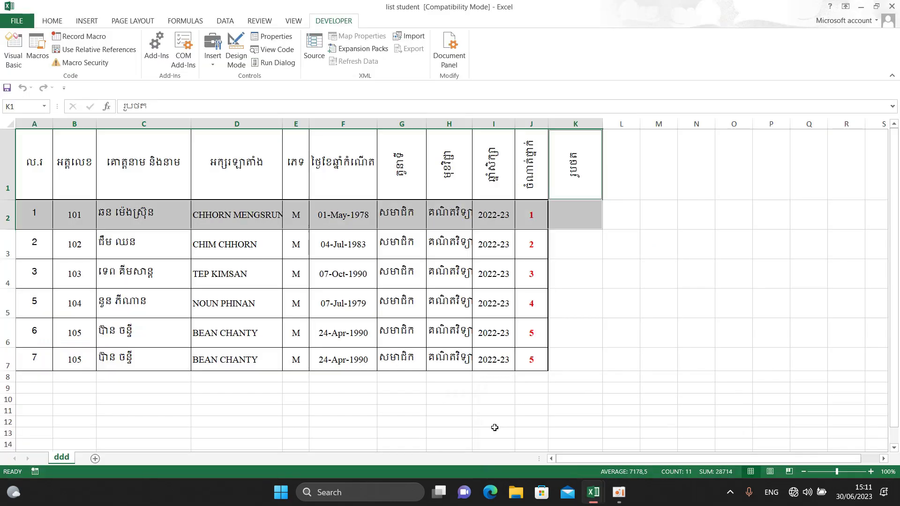
left_click(99, 218)
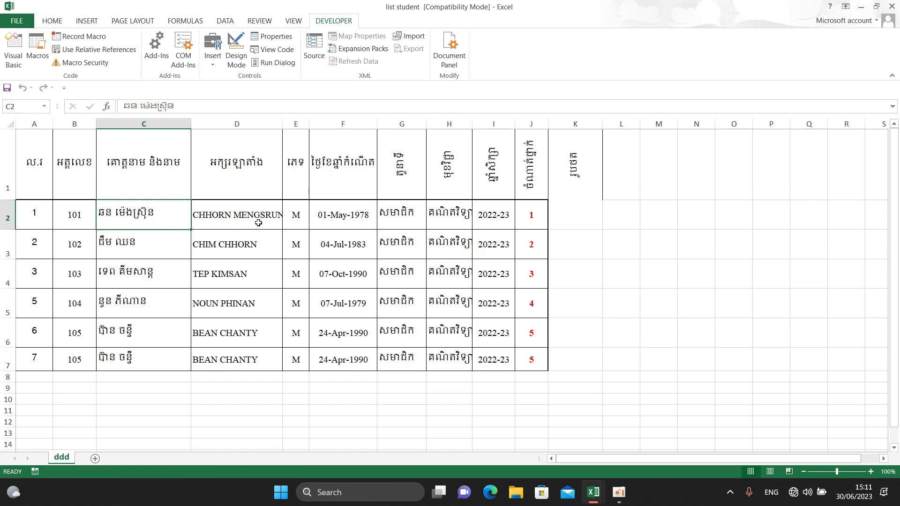
left_click(35, 217)
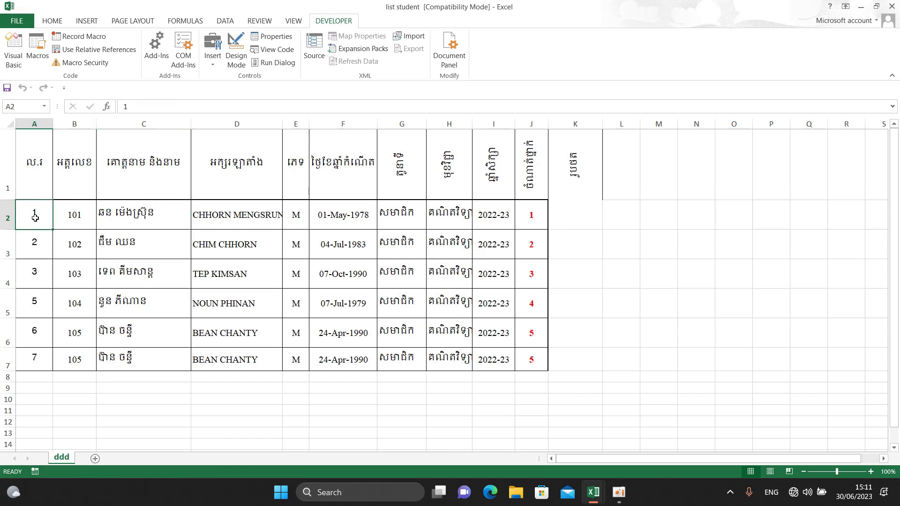
left_click(77, 214)
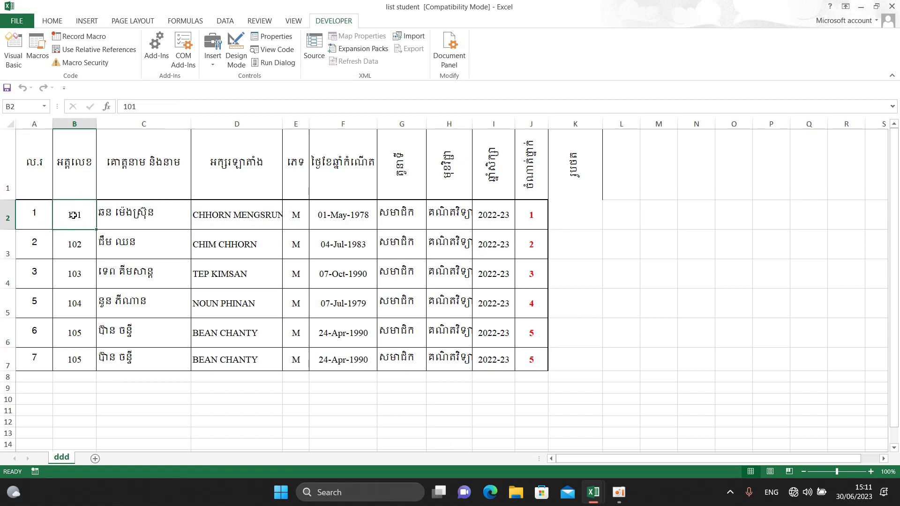
left_click(30, 219)
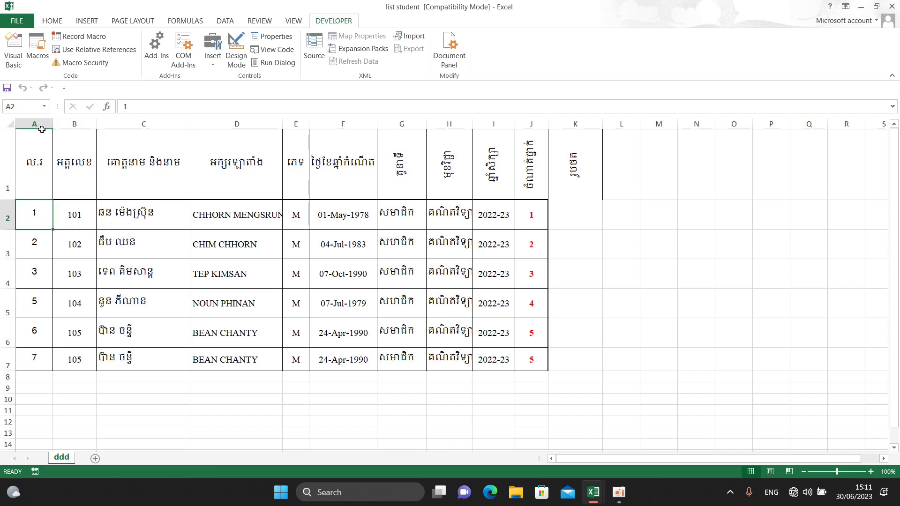
mouse_move(593, 492)
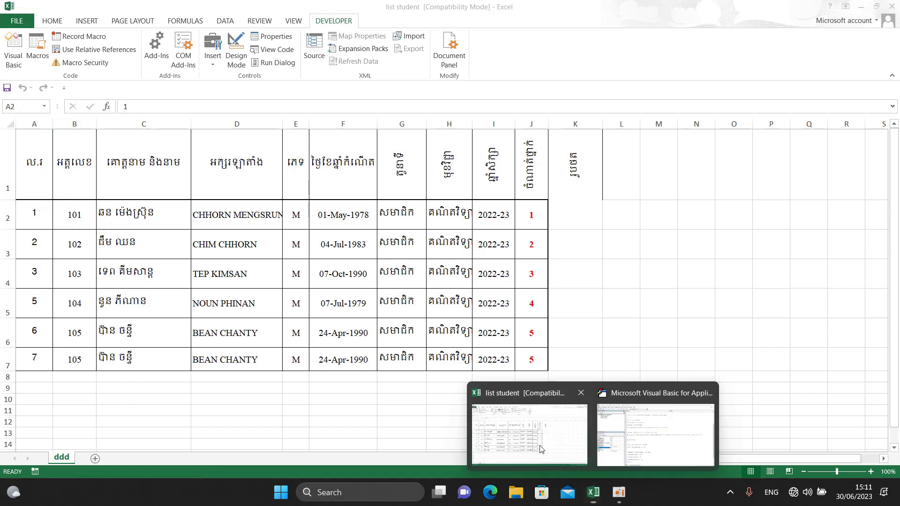
left_click(592, 495)
left_click(668, 453)
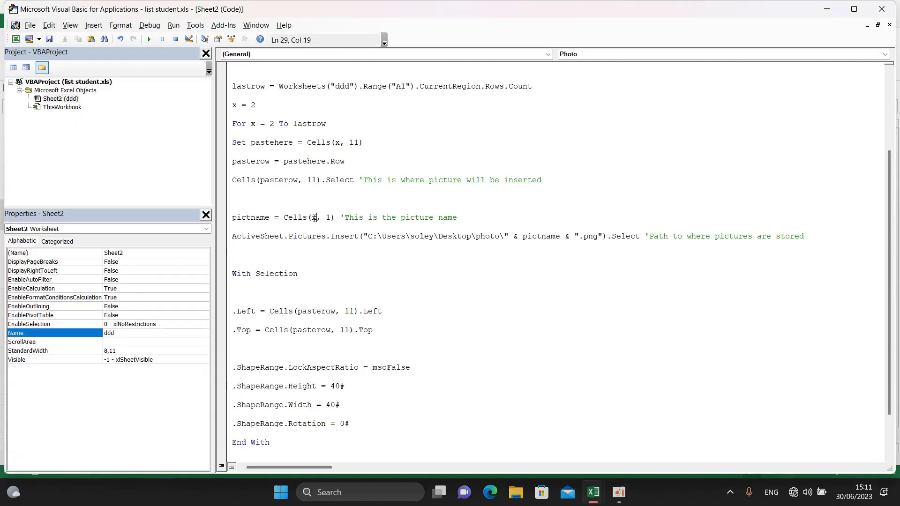
left_click(593, 492)
left_click(554, 454)
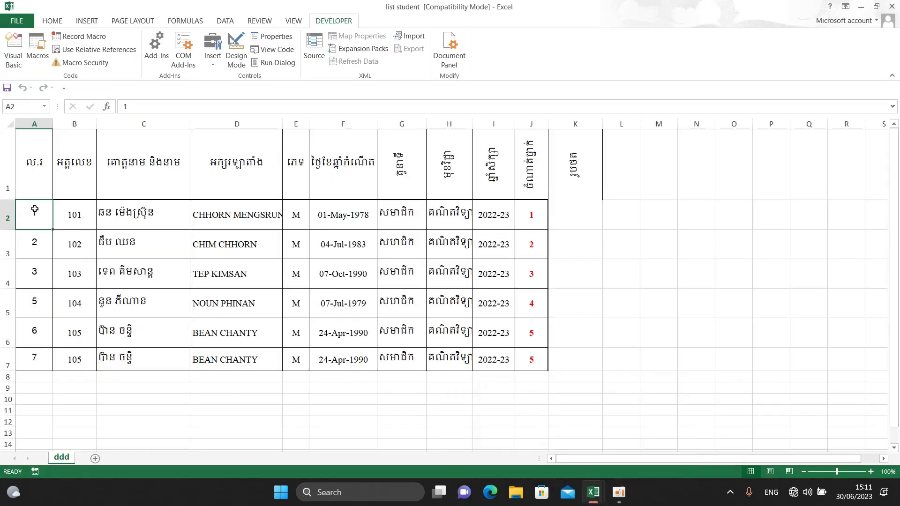
left_click_drag(38, 214, 30, 233)
left_click(34, 213)
mouse_move(592, 492)
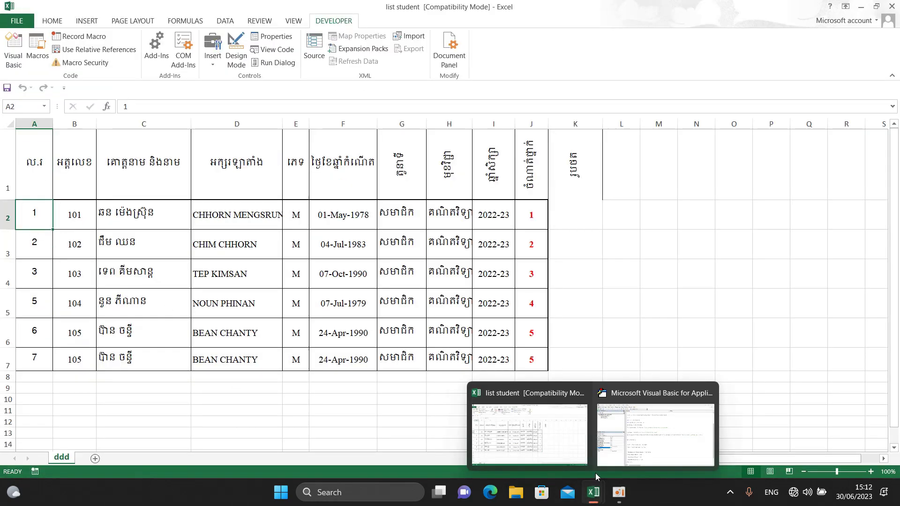
left_click(655, 434)
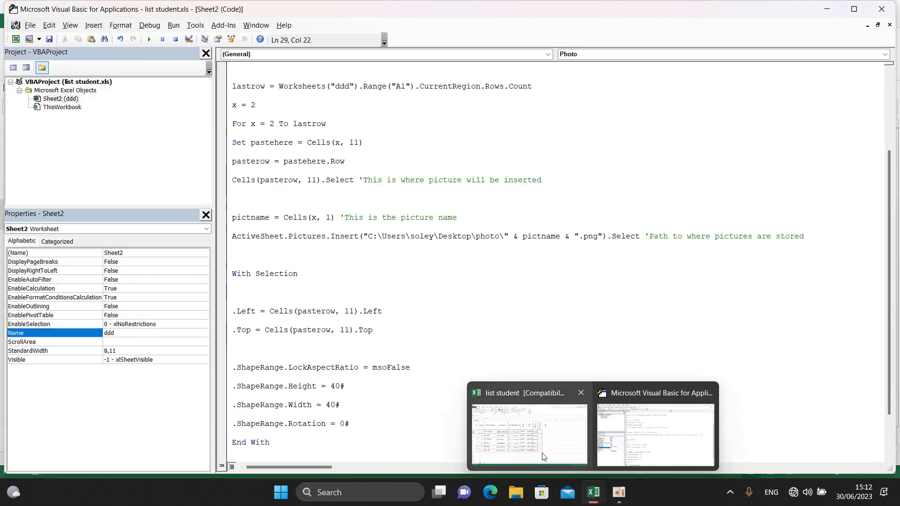
left_click(539, 441)
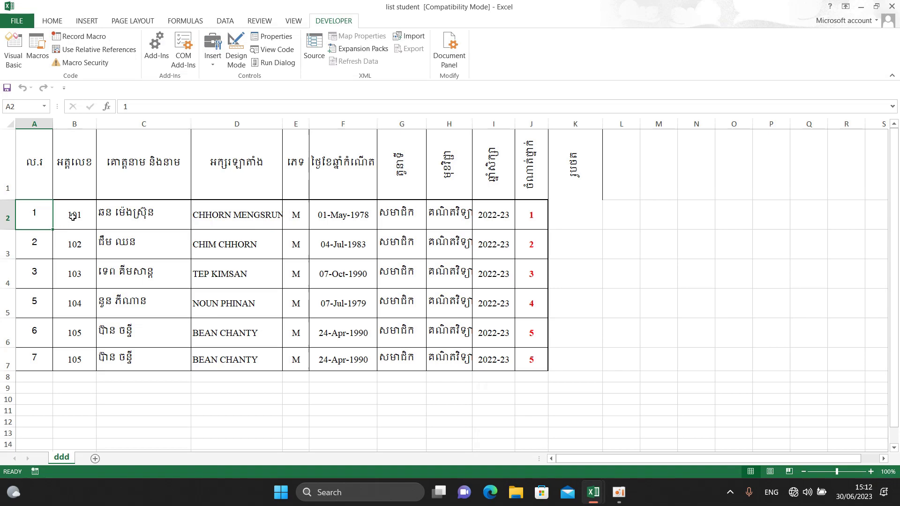
mouse_move(592, 492)
left_click(651, 426)
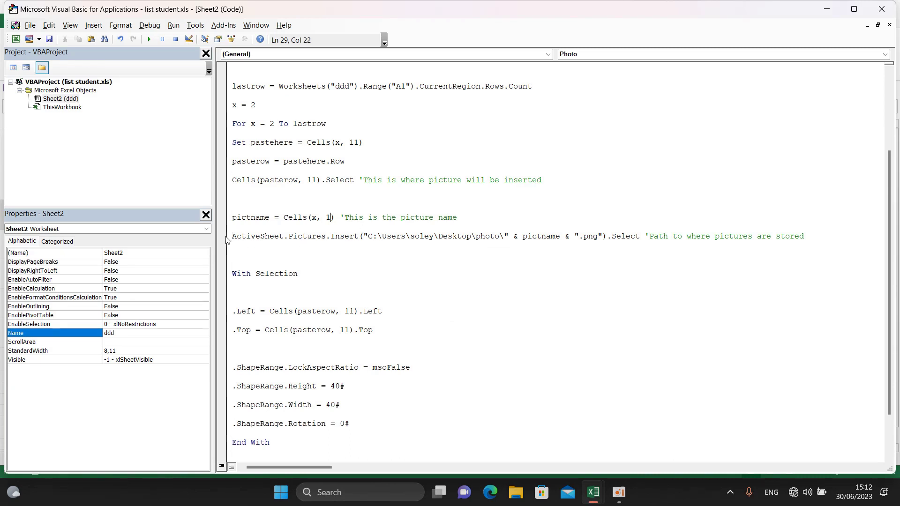
left_click_drag(457, 218, 341, 217)
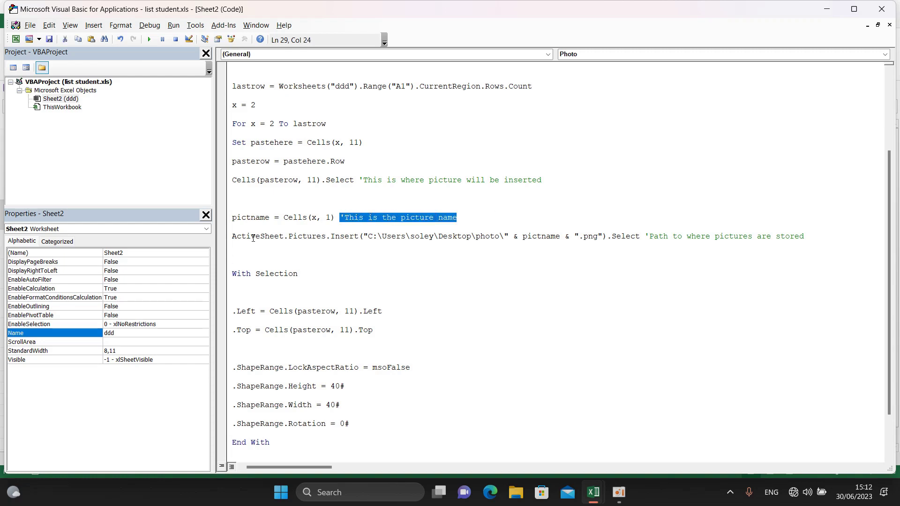
Step: Highlight the Pictures.Insert line and folder path, then minimize the VBA editor and Excel
left_click(240, 243)
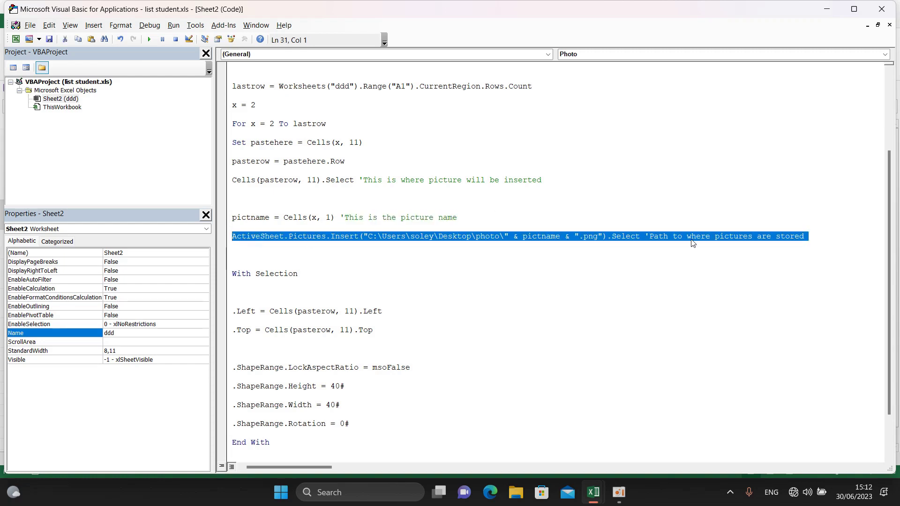
left_click(643, 251)
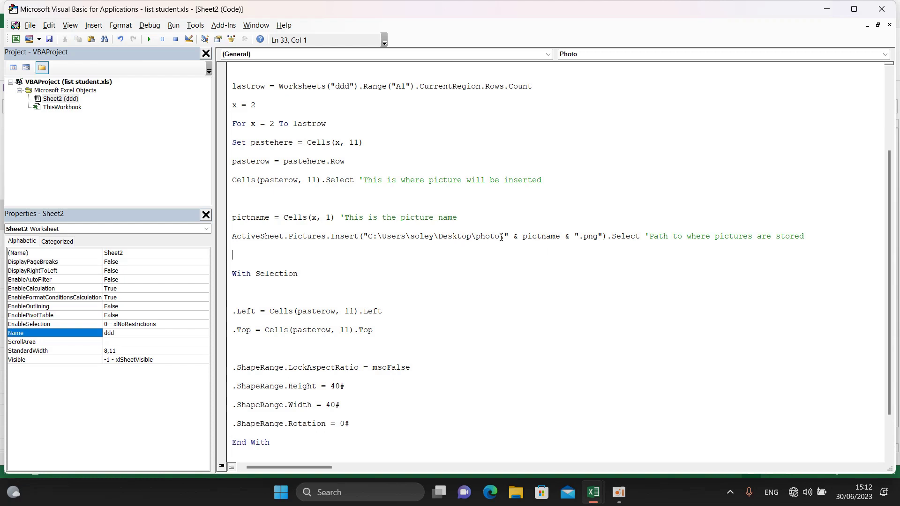
left_click_drag(500, 236, 368, 238)
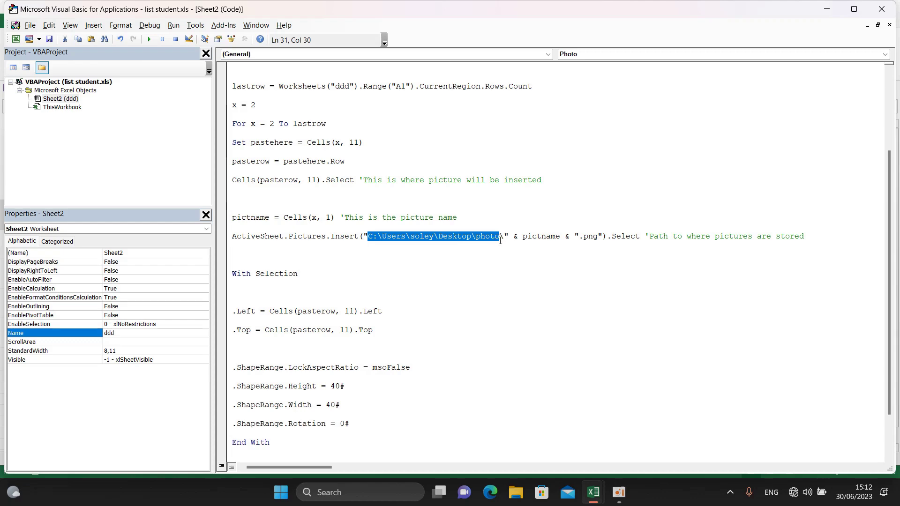
left_click(826, 10)
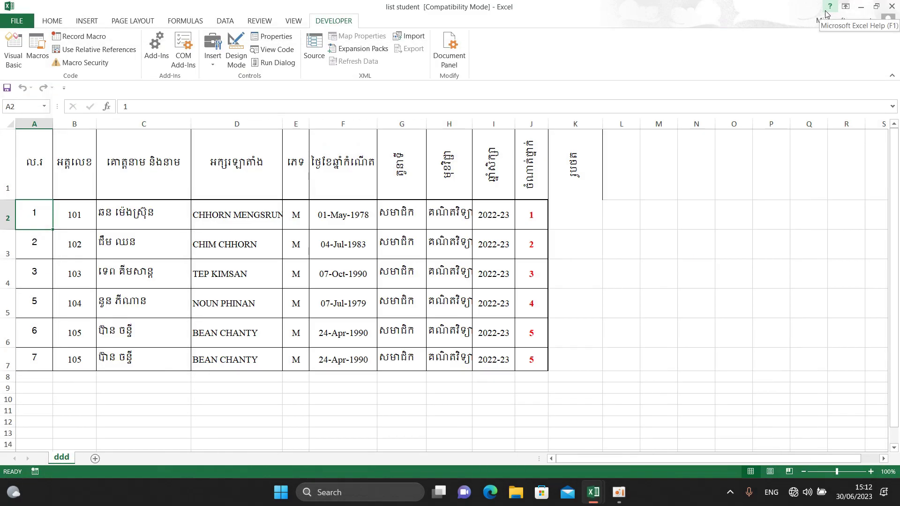
left_click(860, 7)
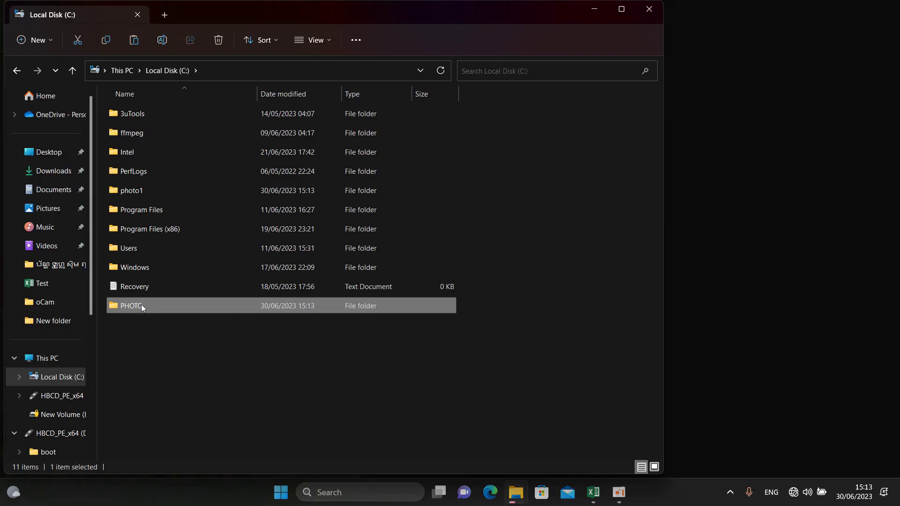
Step: Open the PHOTO folder on Local Disk (C:), dismiss the Replace or Skip Files dialog, and view the workbook
double_click(136, 306)
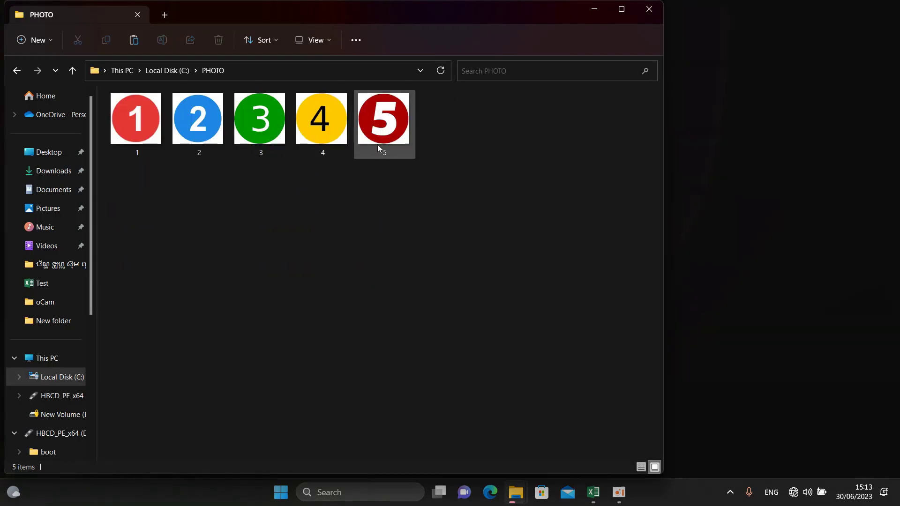
left_click(590, 11)
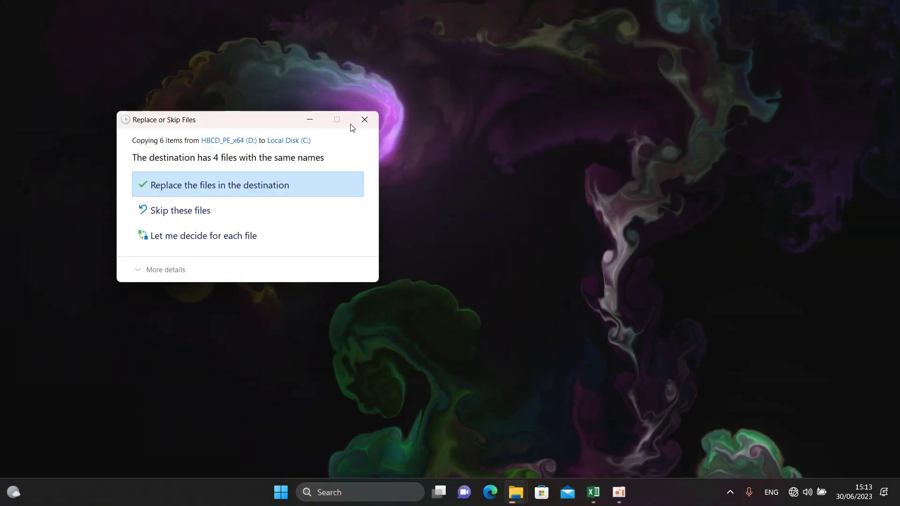
left_click(363, 120)
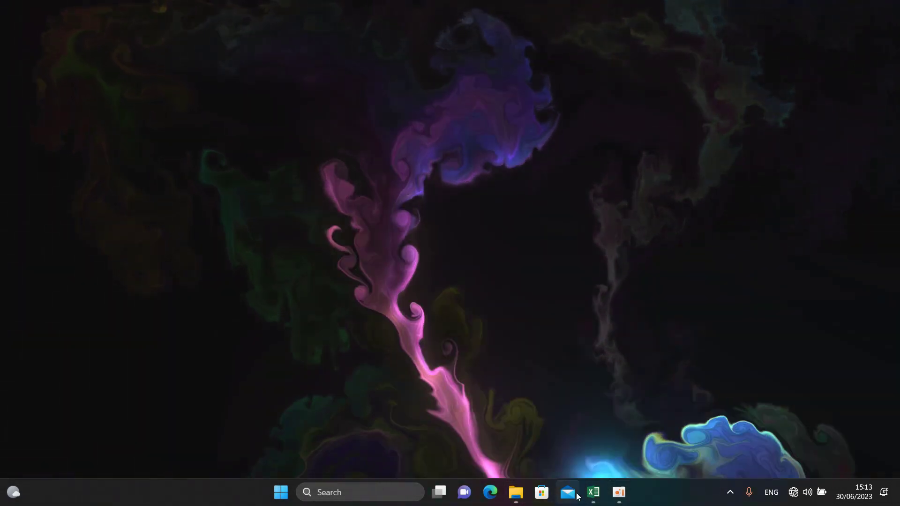
mouse_move(593, 492)
left_click(530, 436)
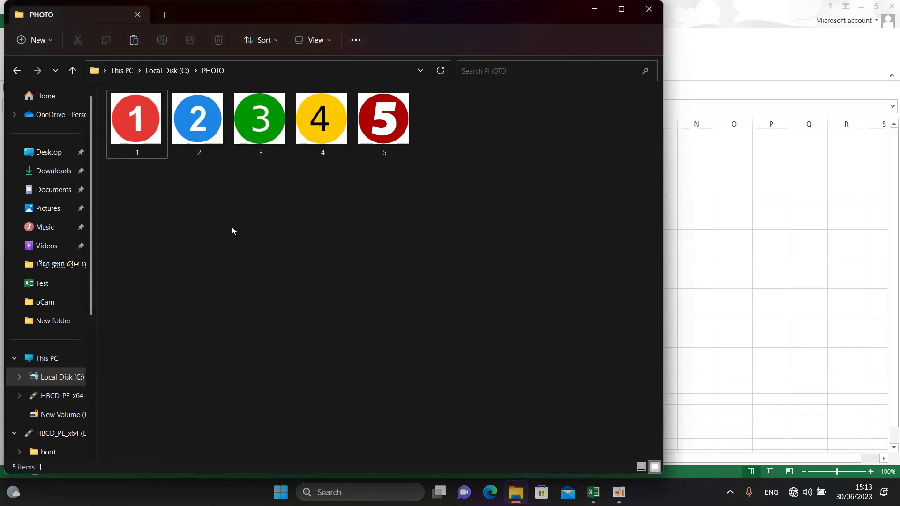
Step: Move pictures 6 and 7 from the photo1 folder into the PHOTO folder
left_click(16, 70)
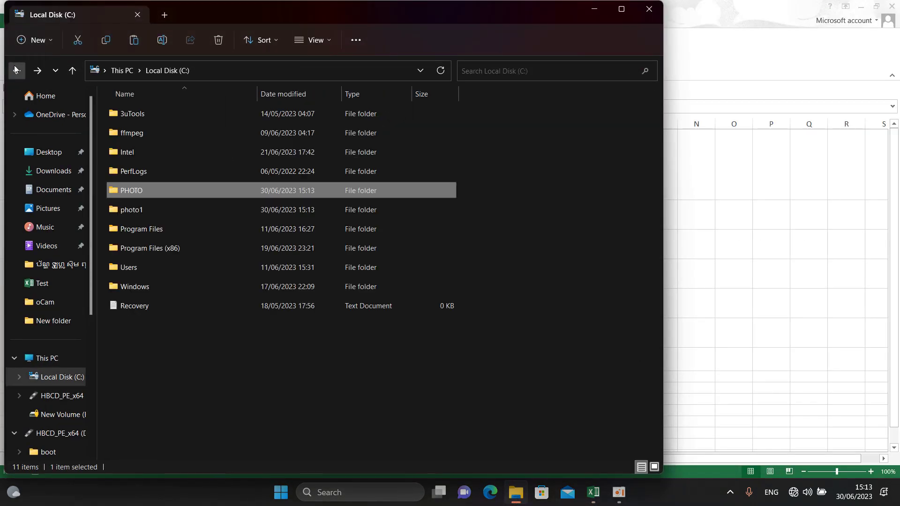
double_click(134, 213)
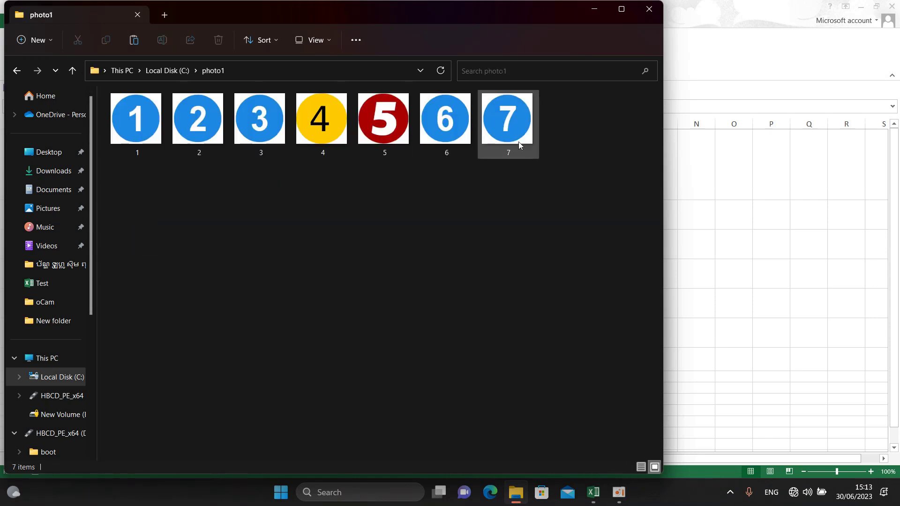
left_click(446, 122)
left_click(506, 143, "ctrl")
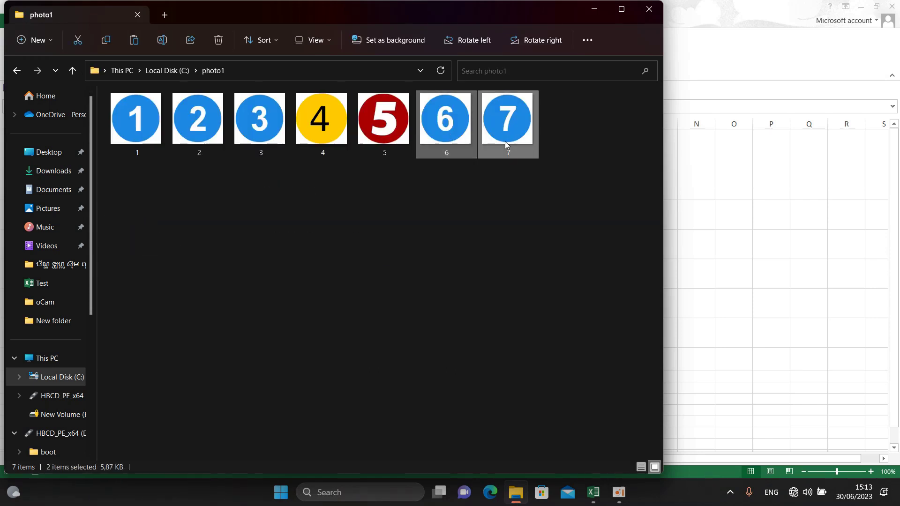
key("ctrl+x")
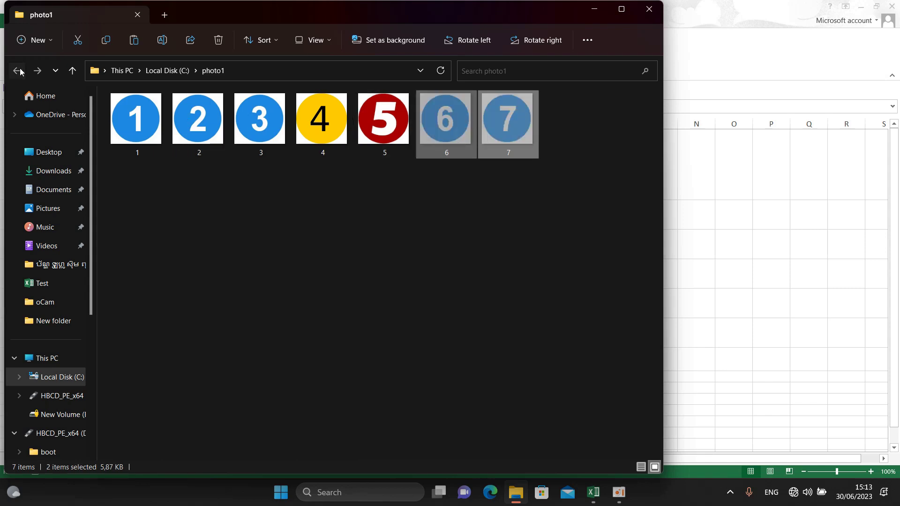
left_click(17, 70)
double_click(128, 191)
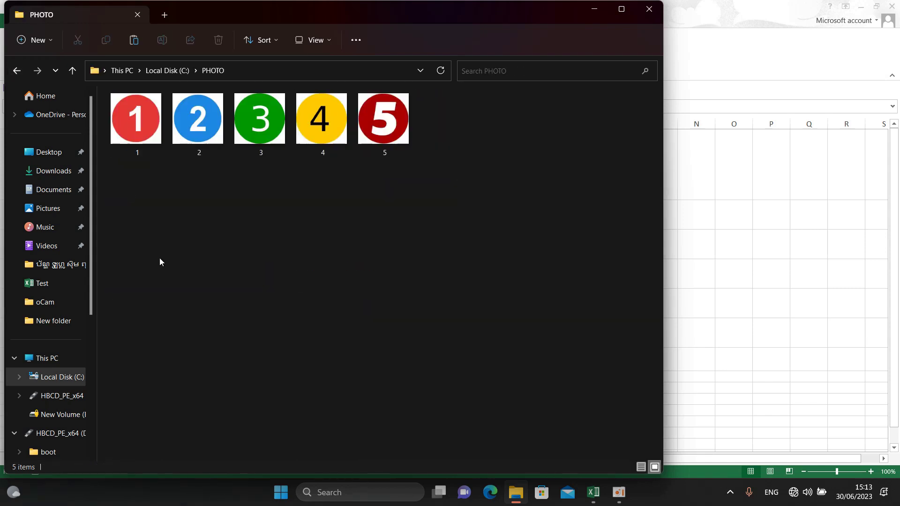
key("ctrl+v")
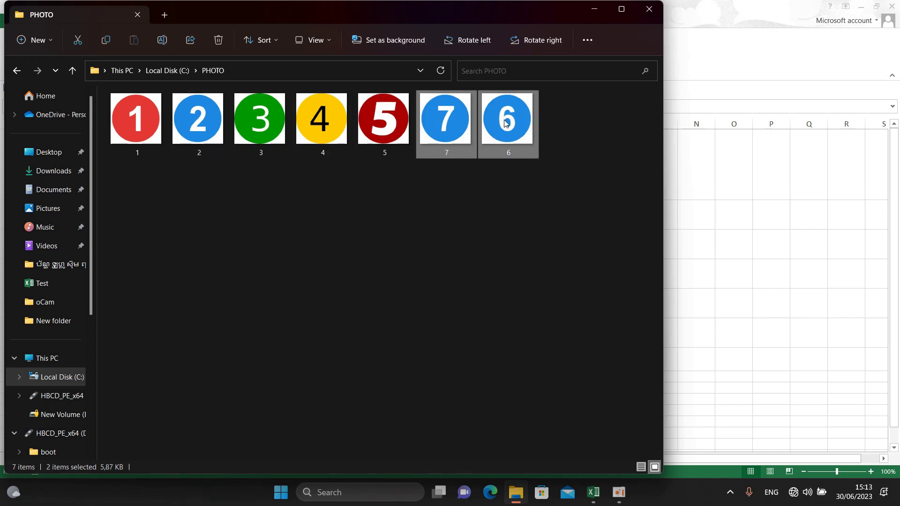
Step: Reopen C:\PHOTO in a fresh File Explorer window and copy its path
left_click(648, 9)
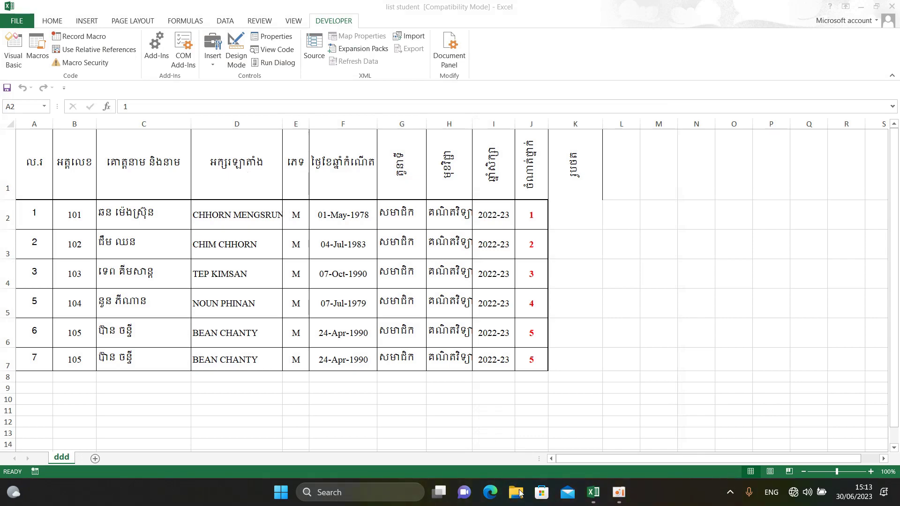
left_click(517, 493)
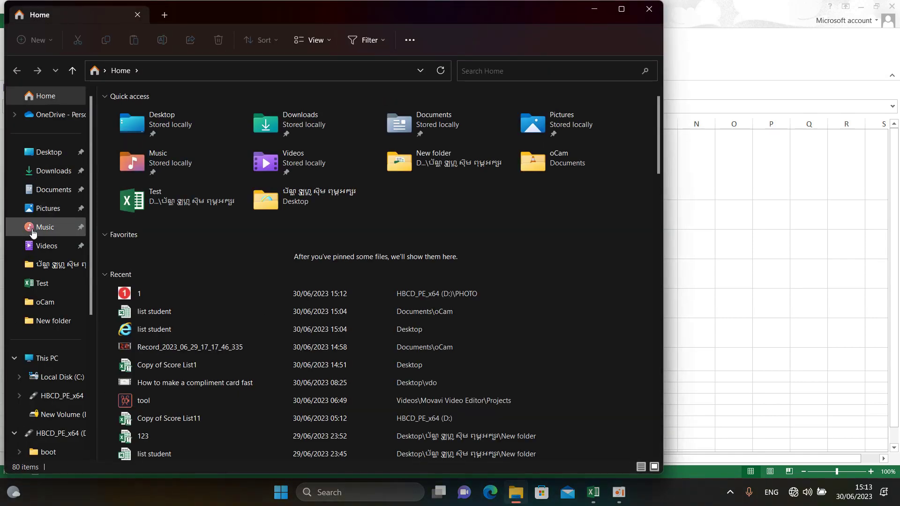
left_click(63, 377)
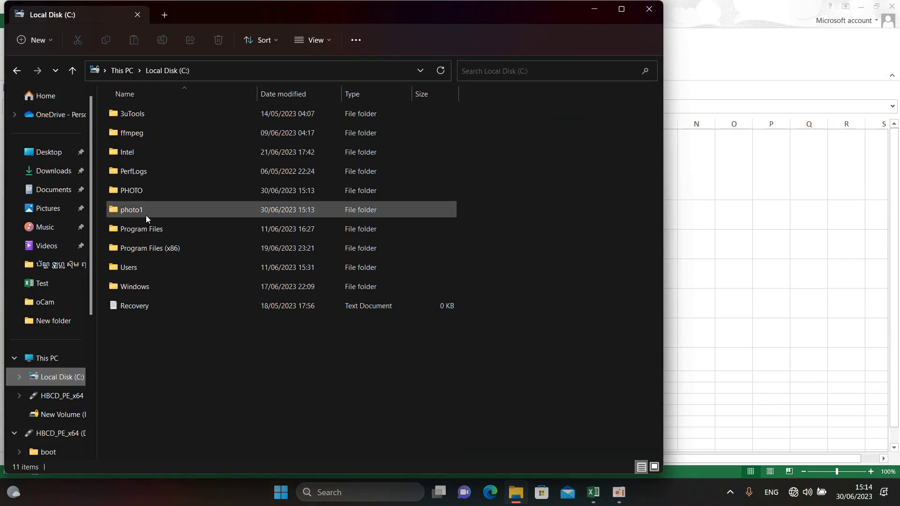
left_click(128, 193)
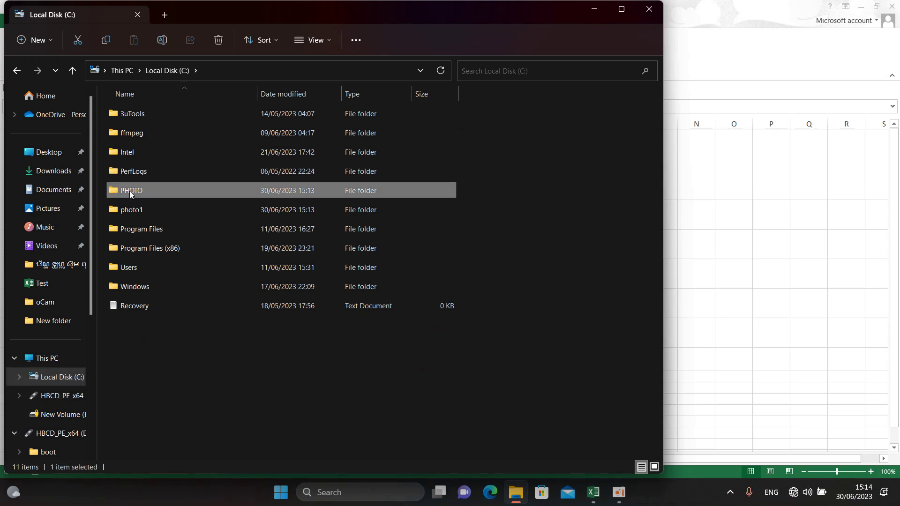
double_click(129, 190)
left_click(24, 71)
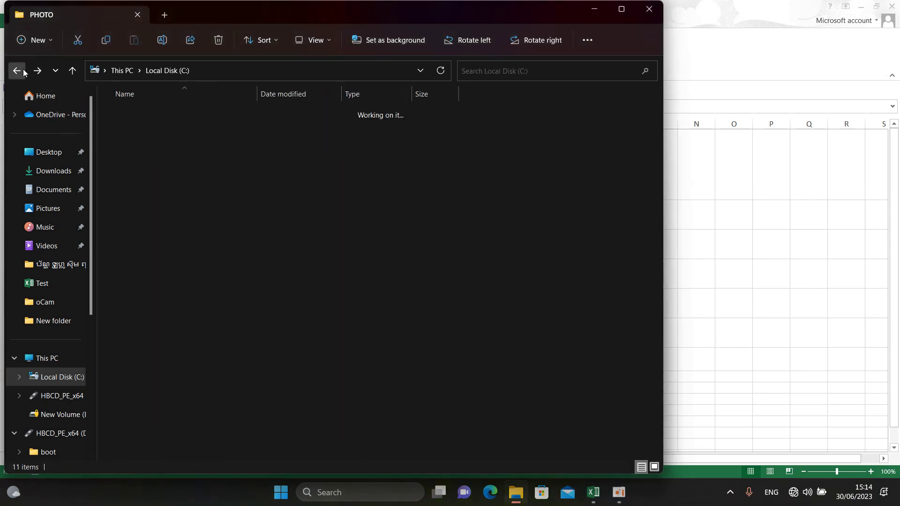
double_click(140, 191)
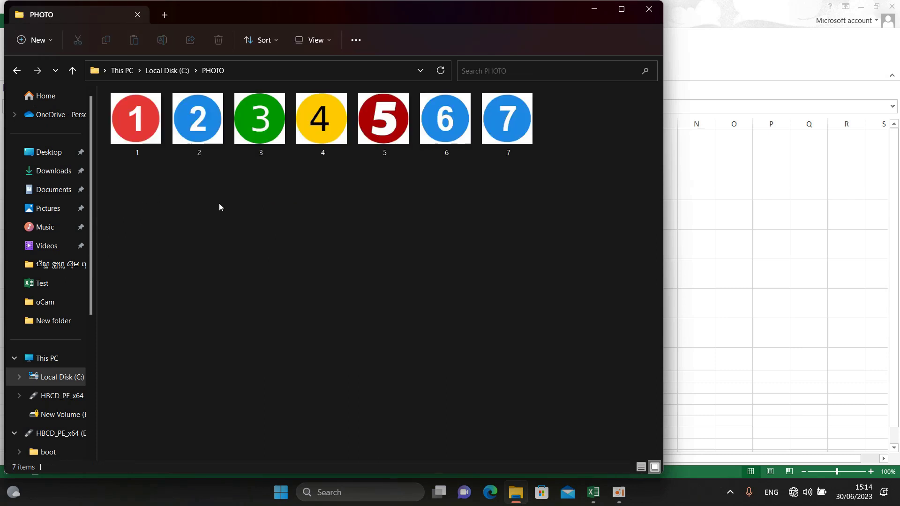
left_click(231, 71)
left_click(162, 75)
key("ctrl+a")
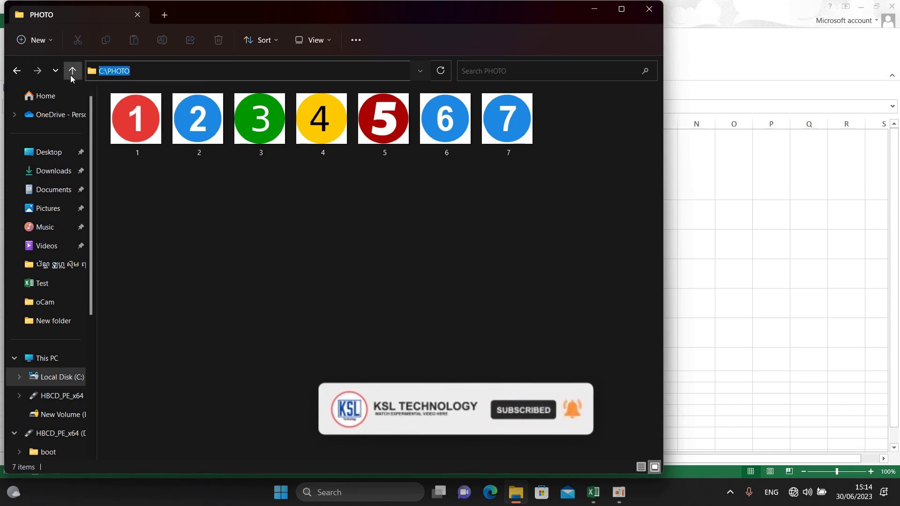
left_click(619, 492)
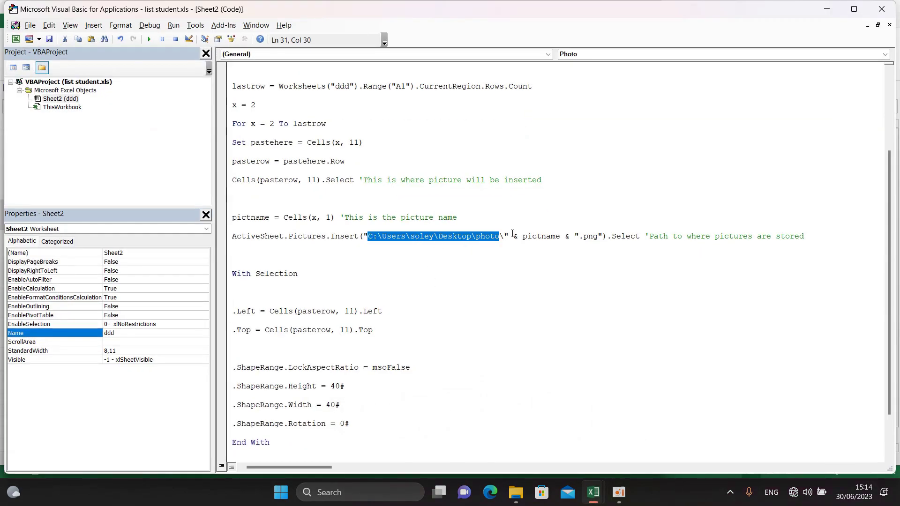
Step: Replace the old Desktop path in Pictures.Insert with C:\PHOTO, checking the pictname and .png parts
key("ctrl+v")
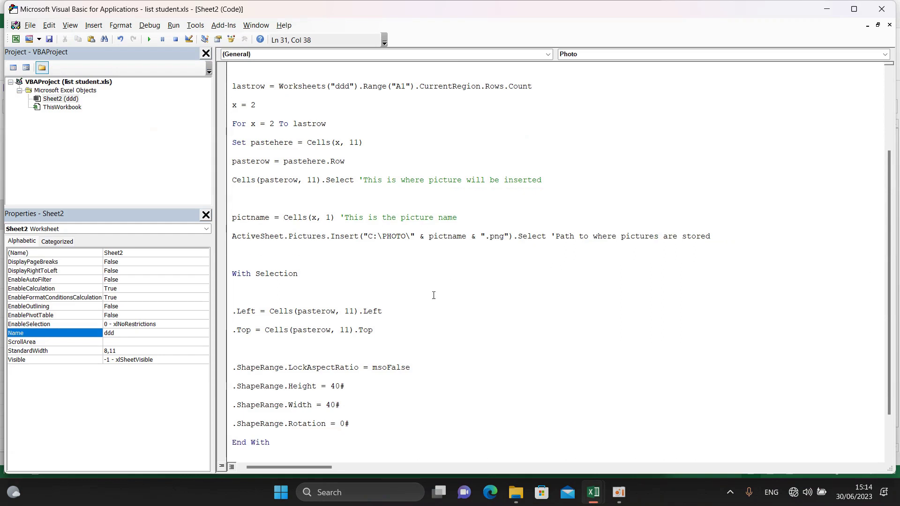
left_click(434, 244)
double_click(432, 237)
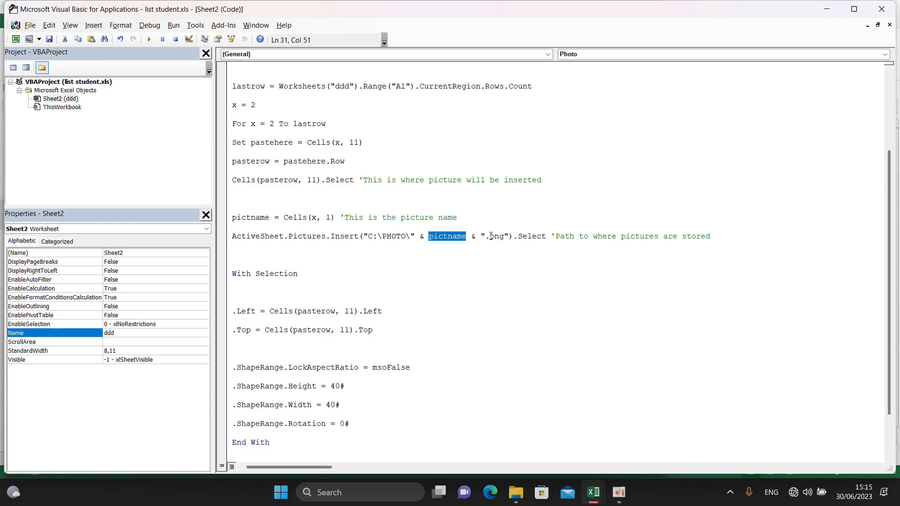
left_click_drag(486, 237, 506, 238)
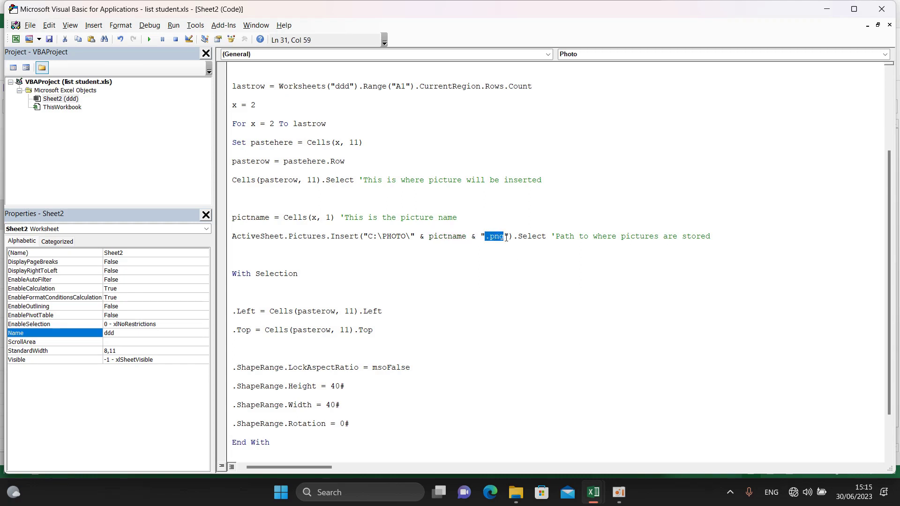
left_click(514, 490)
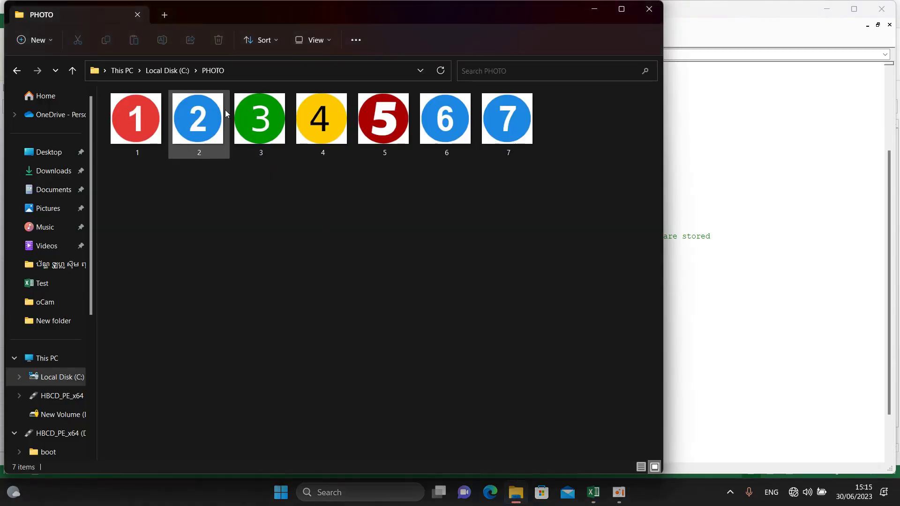
Step: Switch the PHOTO folder to Details view to confirm its seven images are PNG files
left_click(329, 39)
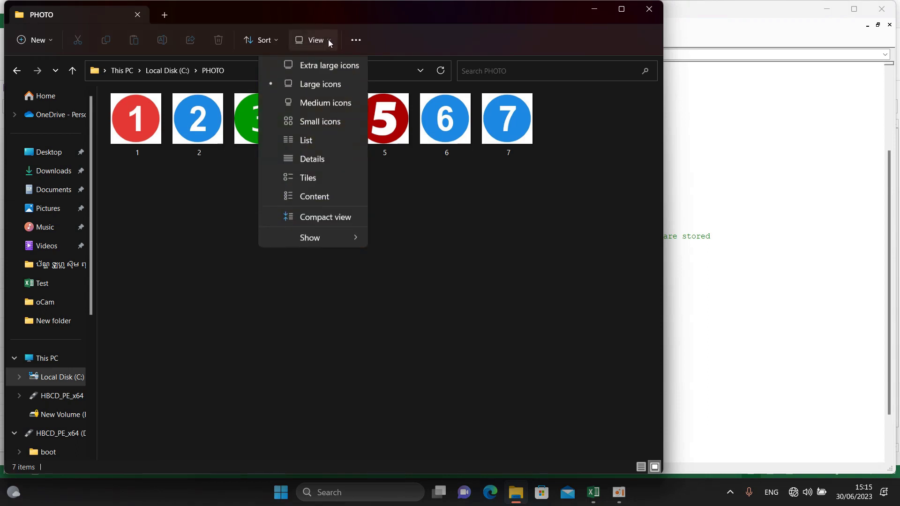
left_click(312, 166)
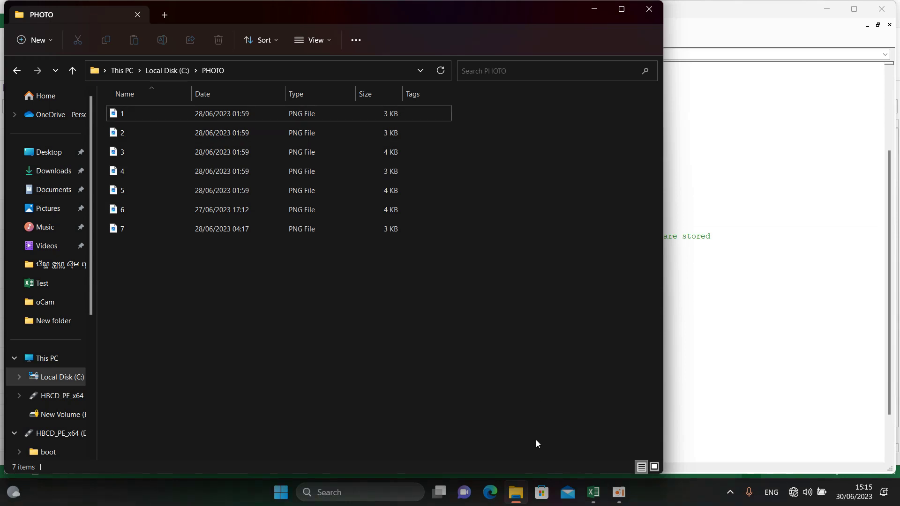
left_click(654, 444)
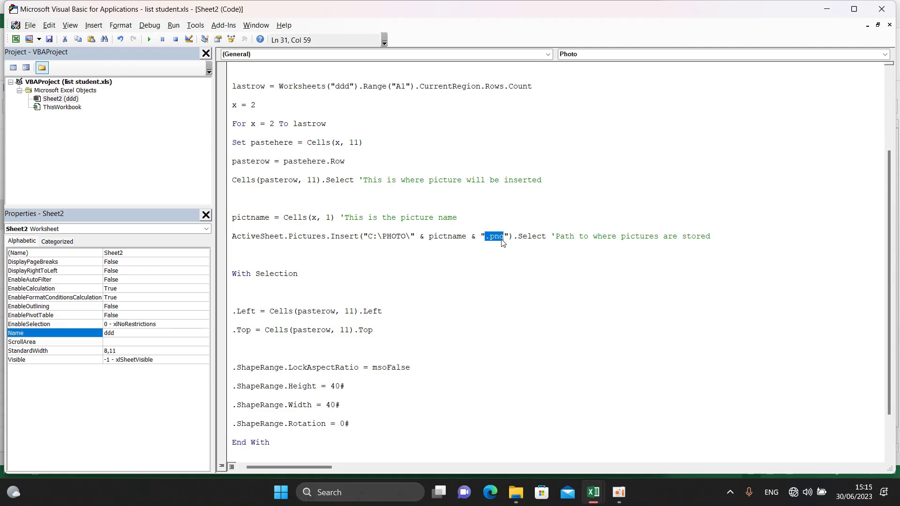
mouse_move(519, 236)
left_mouse_down()
mouse_move(459, 217)
mouse_move(731, 242)
left_mouse_up()
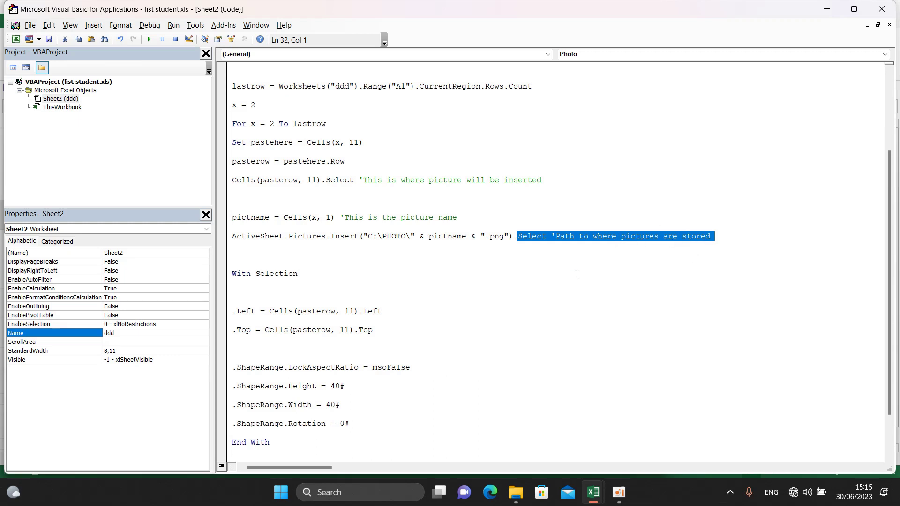
left_click_drag(235, 277, 300, 275)
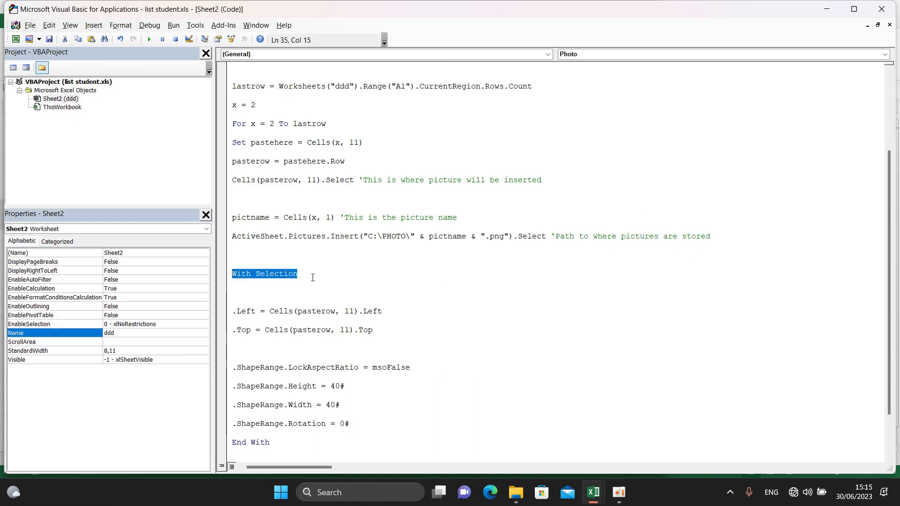
scroll(328, 285, "down", 1)
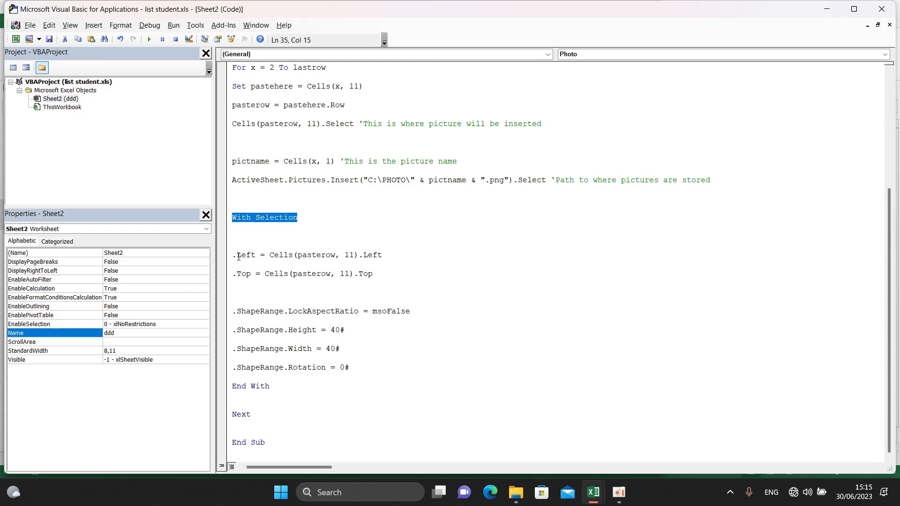
left_click_drag(237, 255, 339, 261)
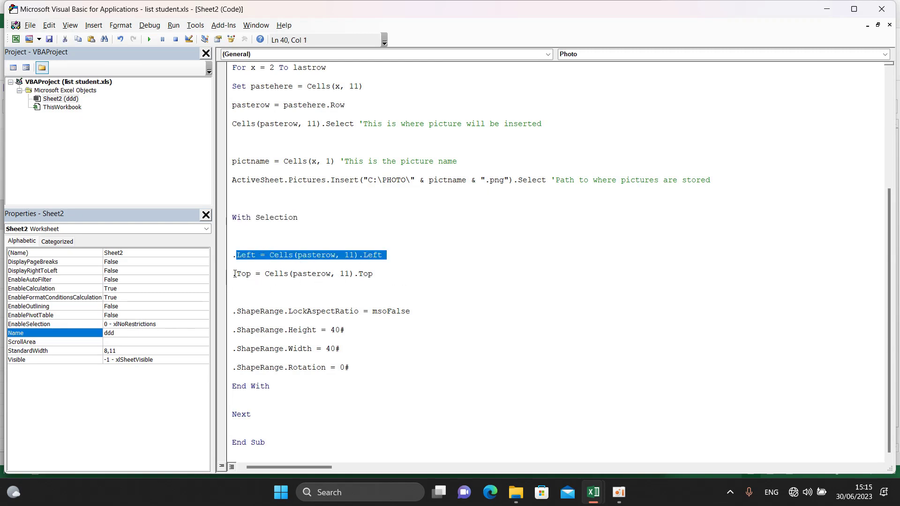
left_click_drag(233, 274, 372, 274)
left_click(321, 257)
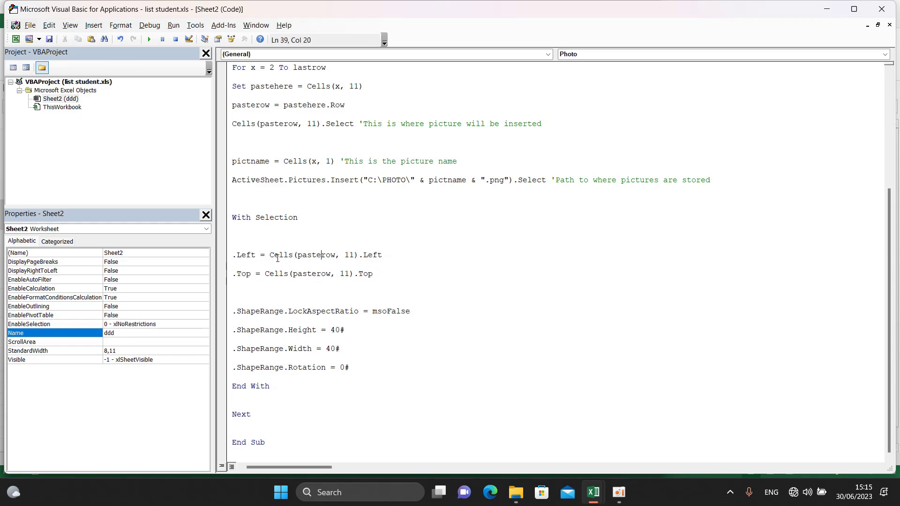
left_click(354, 254)
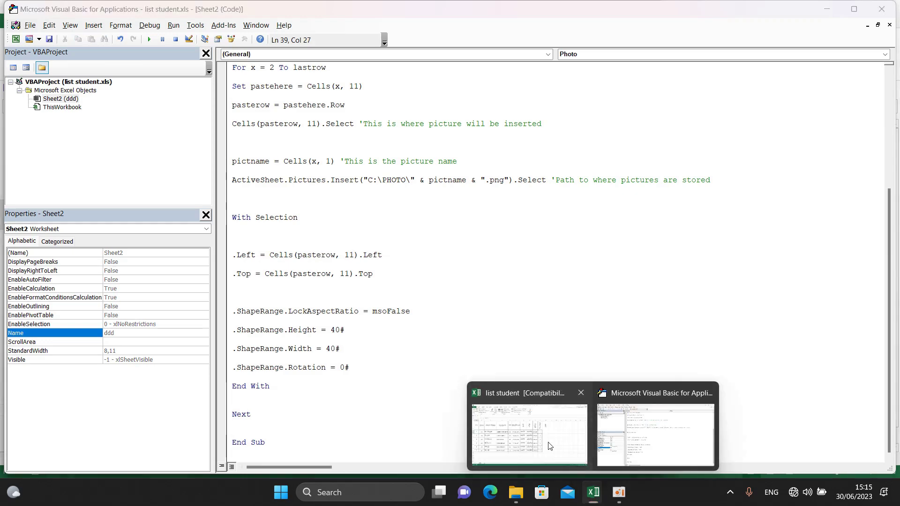
mouse_move(592, 493)
left_click(530, 422)
left_click(532, 220)
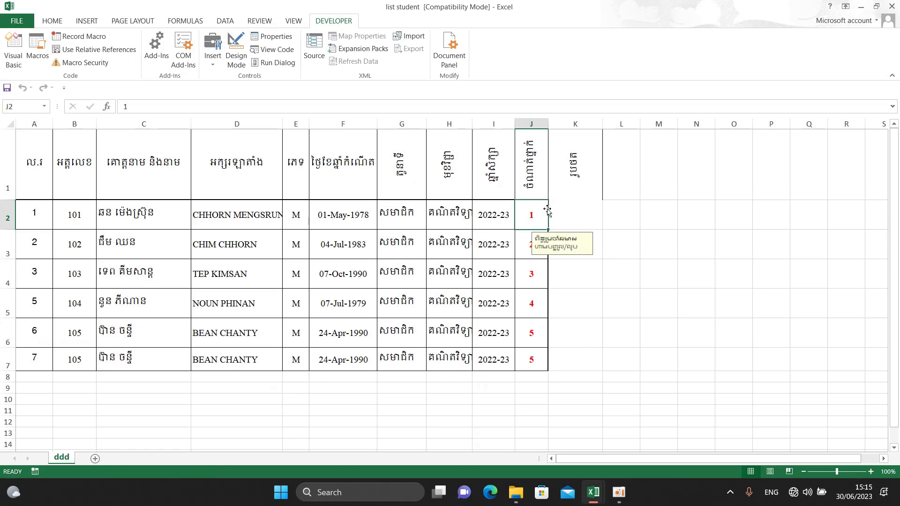
left_click(569, 205)
mouse_move(593, 492)
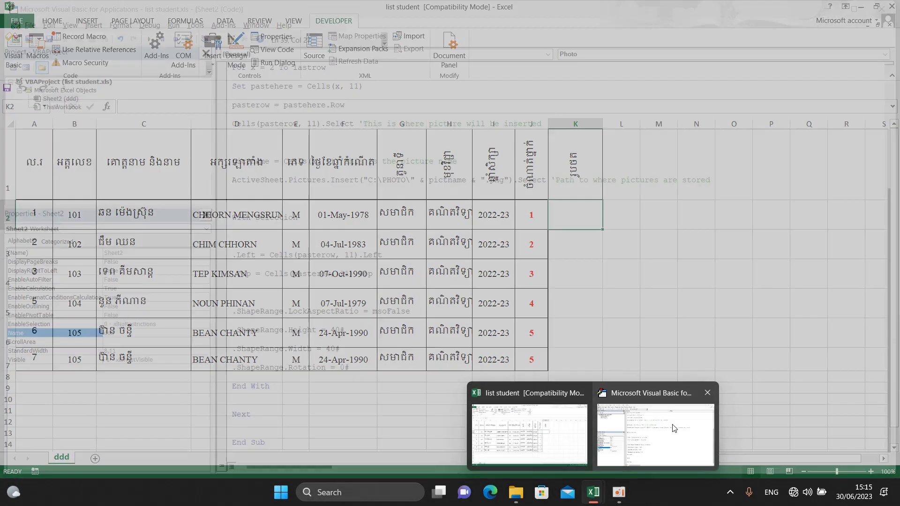
left_click(674, 428)
key("Down")
key("Down")
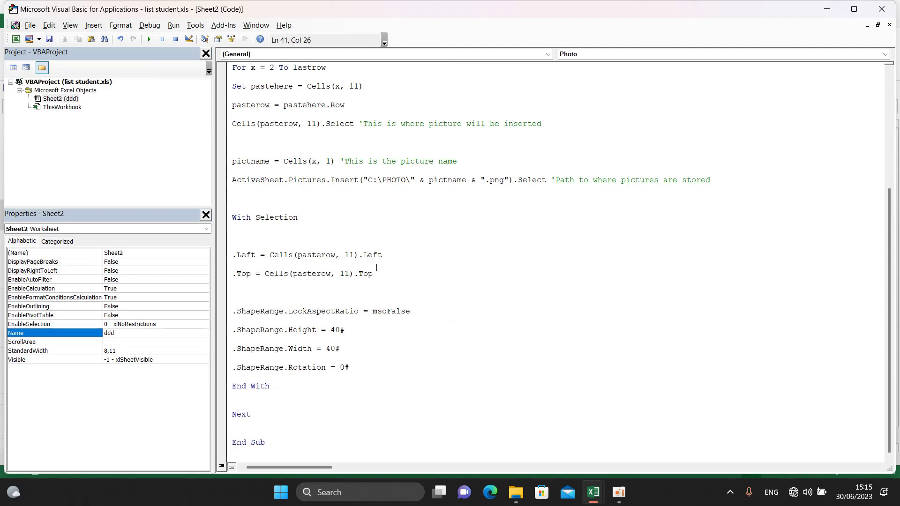
left_click(349, 254)
Step: Change the picture height and width in the Photo macro from 40 to 80
left_click(344, 275)
left_click_drag(236, 315, 373, 373)
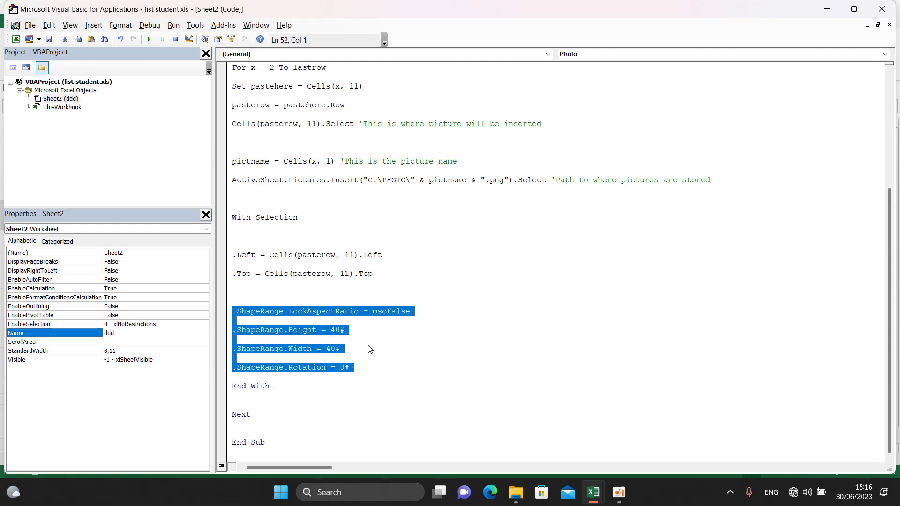
left_click(339, 330)
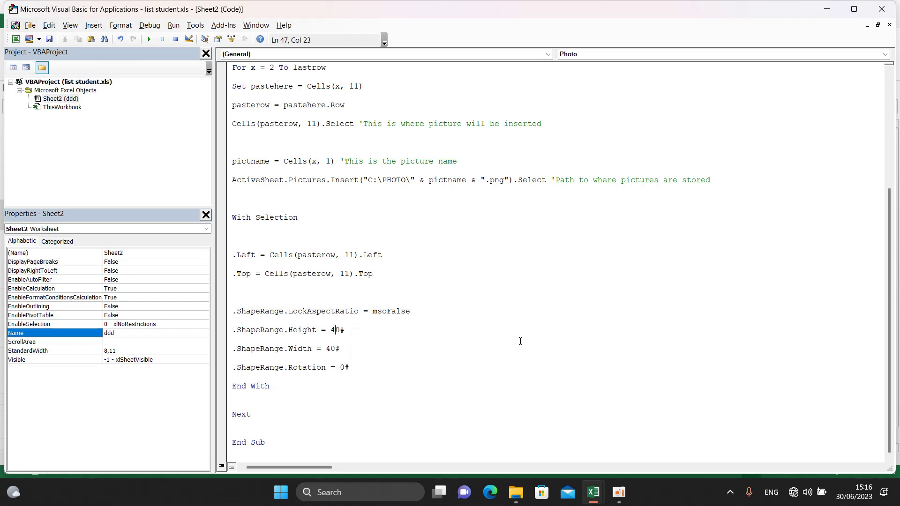
key("BackSpace")
type("8")
key("BackSpace")
type("8")
Step: Save the Photo macro code and close the VBA editor
scroll(329, 361, "up", 2)
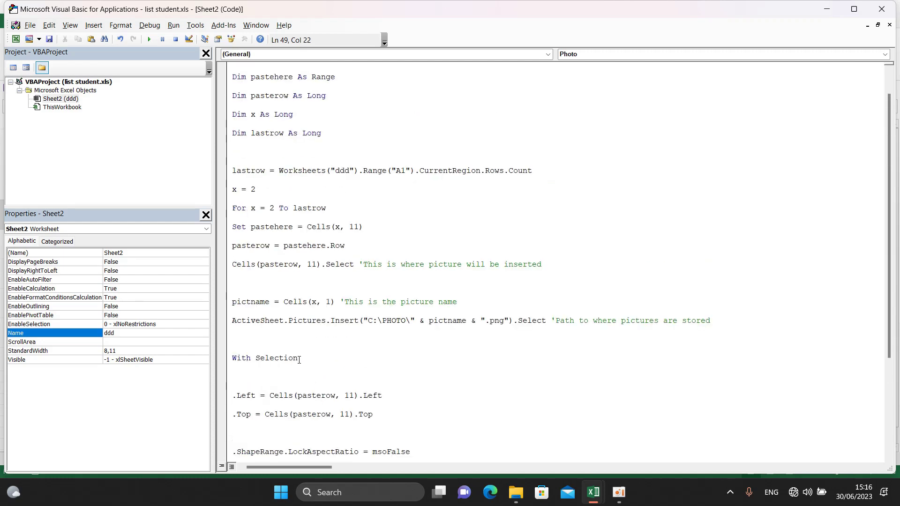
scroll(299, 360, "up", 1)
scroll(380, 281, "down", 6)
scroll(375, 325, "up", 6)
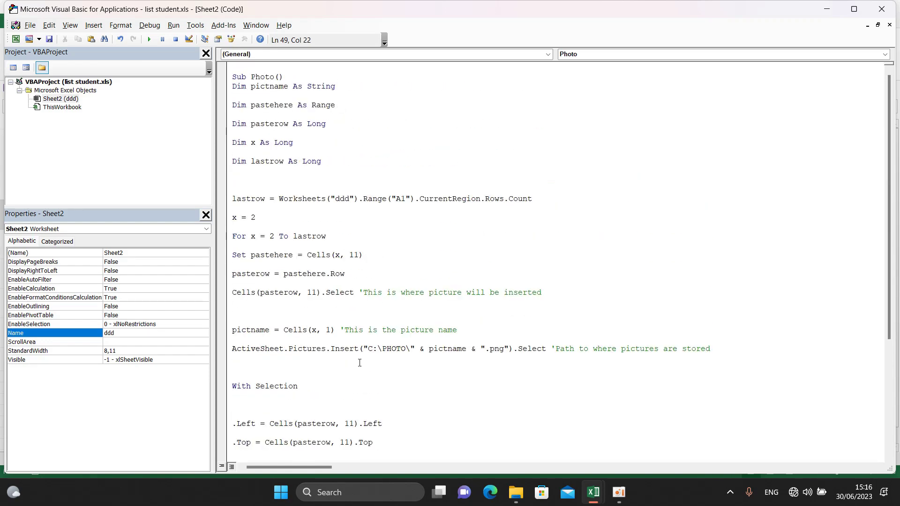
mouse_move(234, 77)
left_mouse_down()
mouse_move(407, 384)
mouse_move(428, 441)
left_mouse_up()
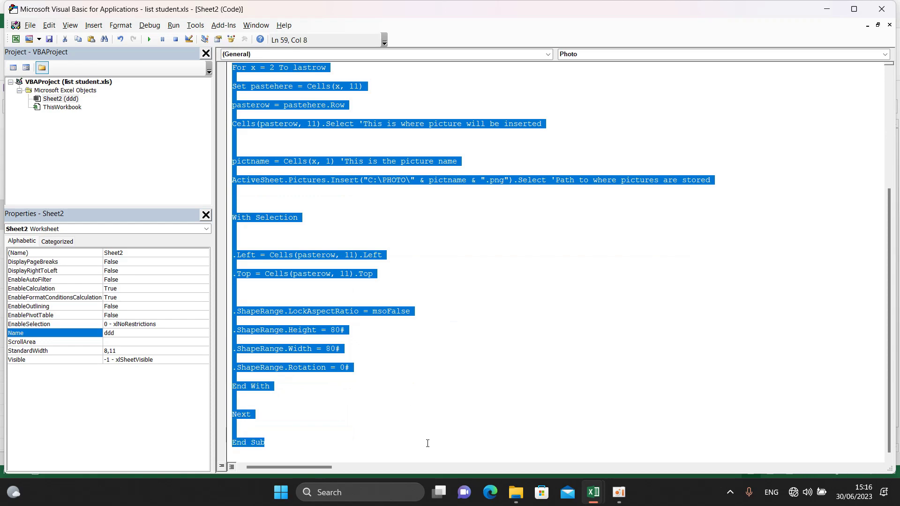
scroll(399, 335, "up", 3)
left_click(48, 40)
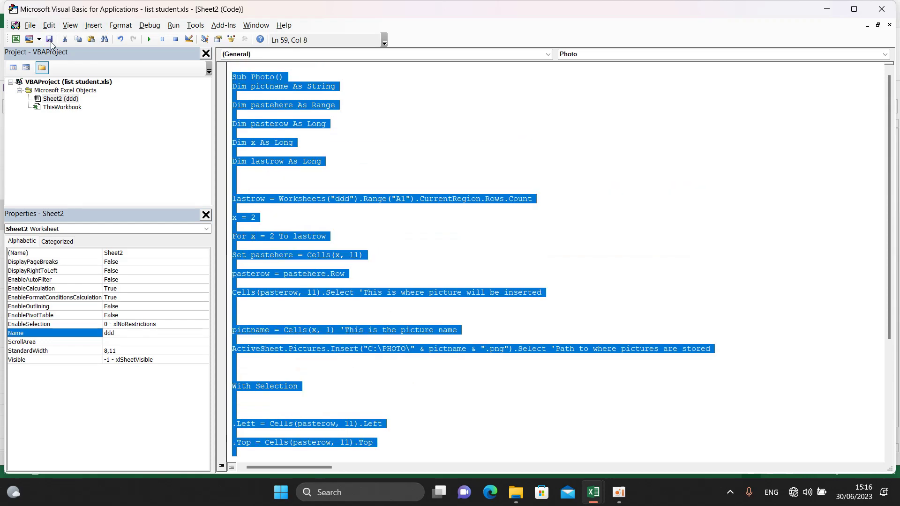
left_click(892, 9)
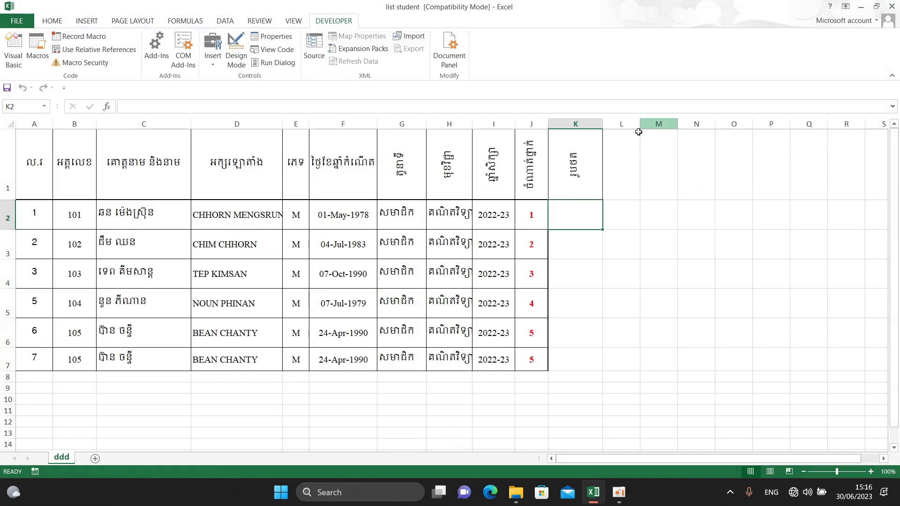
Step: Refill A3:A7 as the series 2 to 6 so the students number 1 to 6
left_click(575, 293)
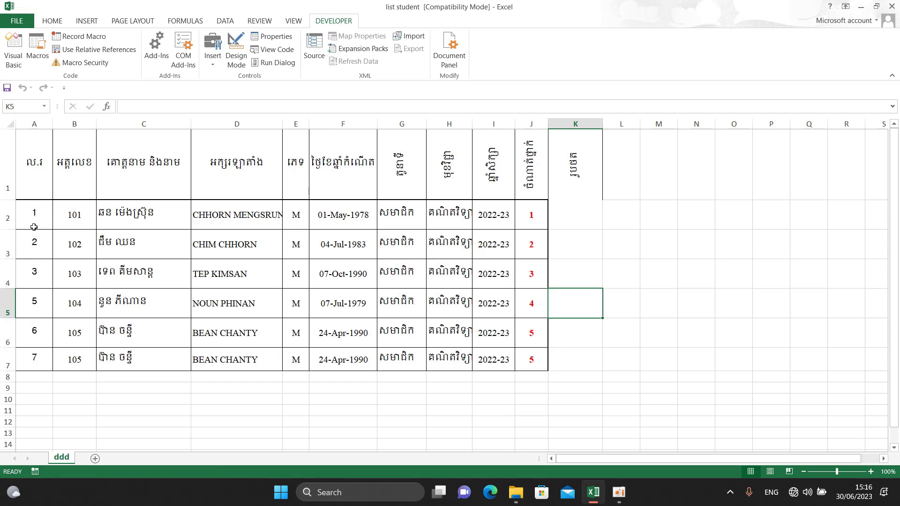
left_click(33, 251)
left_click_drag(33, 251, 40, 364)
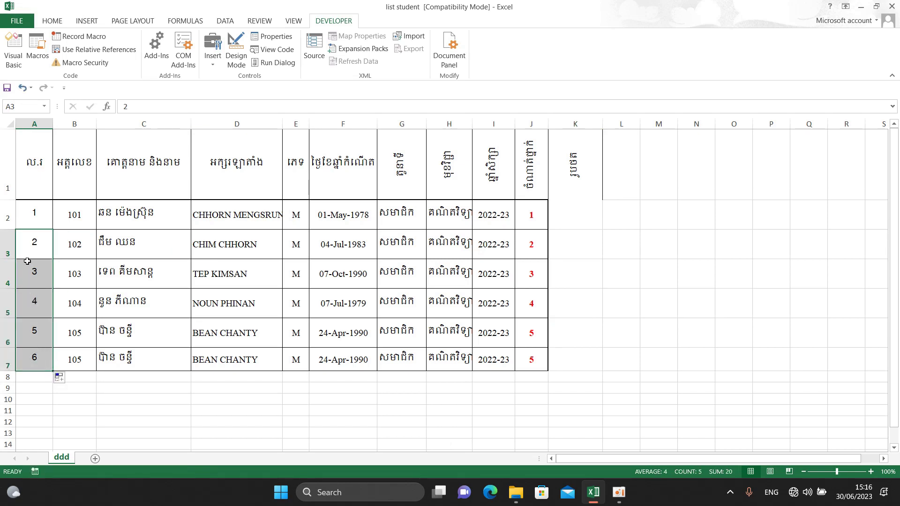
left_click(354, 417)
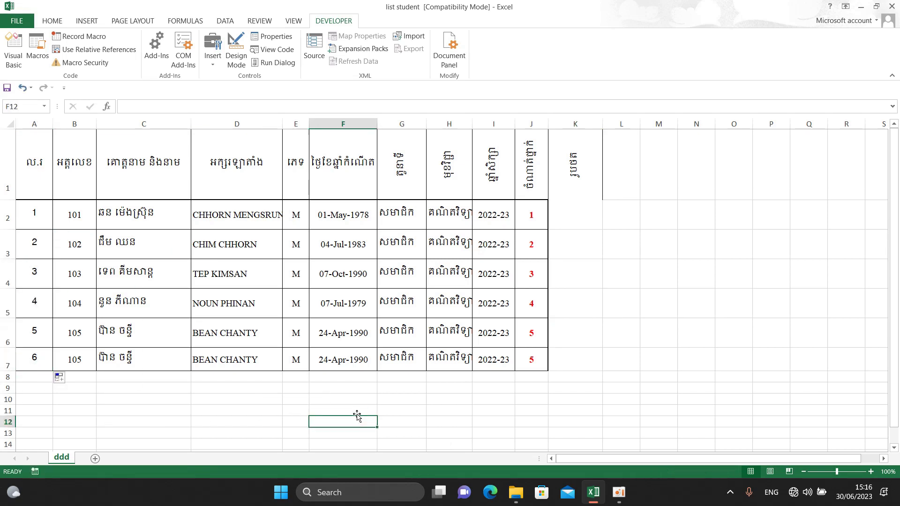
Step: Draw a rectangle across columns N to P near the top and give it the orange shape style
left_click(93, 26)
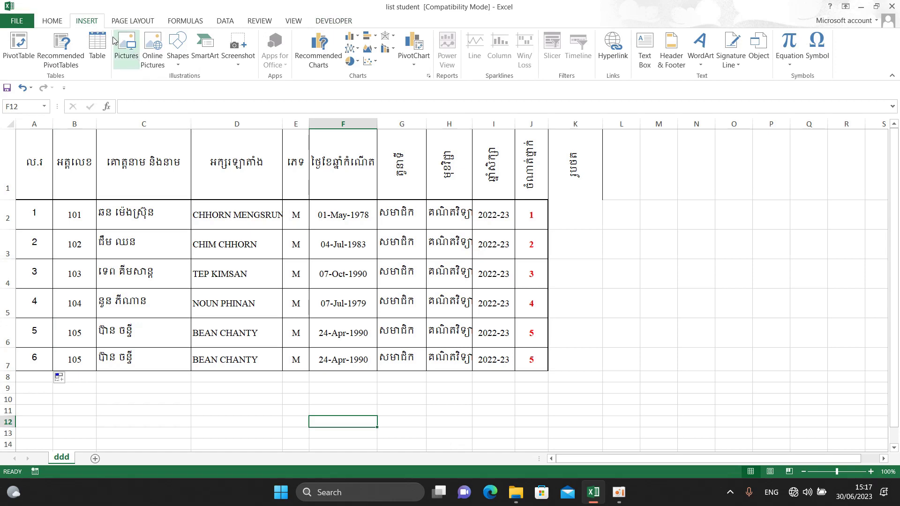
left_click(183, 67)
left_click(206, 89)
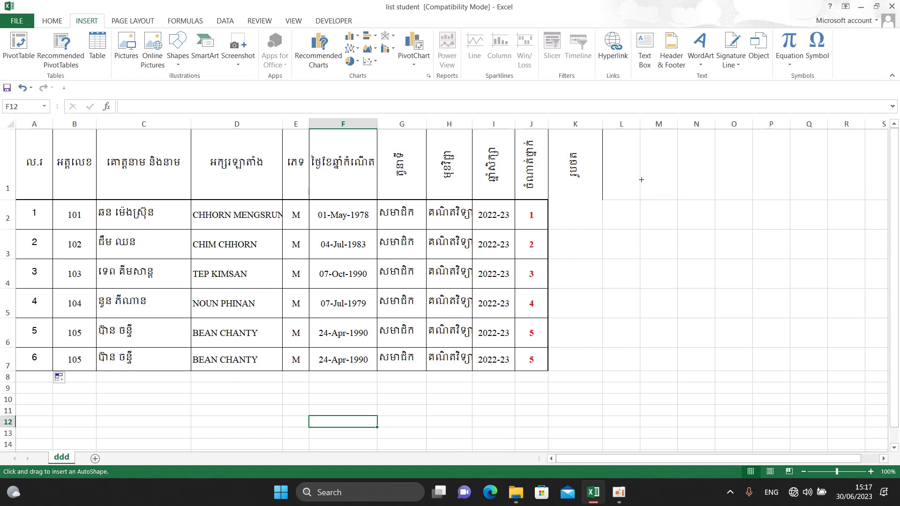
left_click_drag(678, 169, 778, 200)
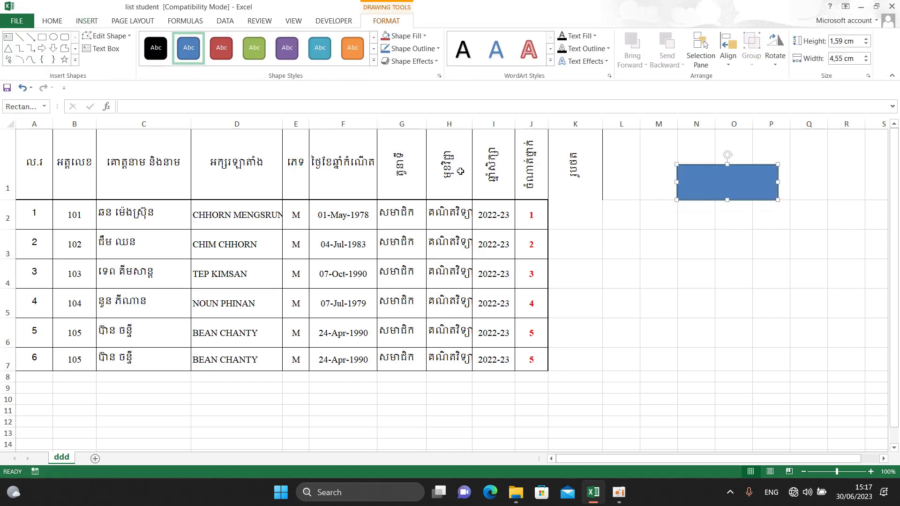
left_click(374, 62)
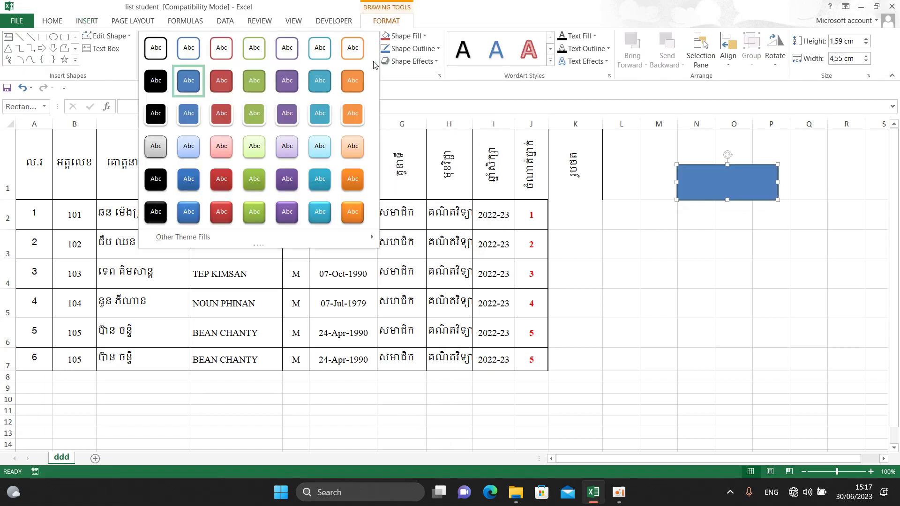
left_click(353, 218)
Step: Write the label PHOTO inside the rectangle
right_click(744, 183)
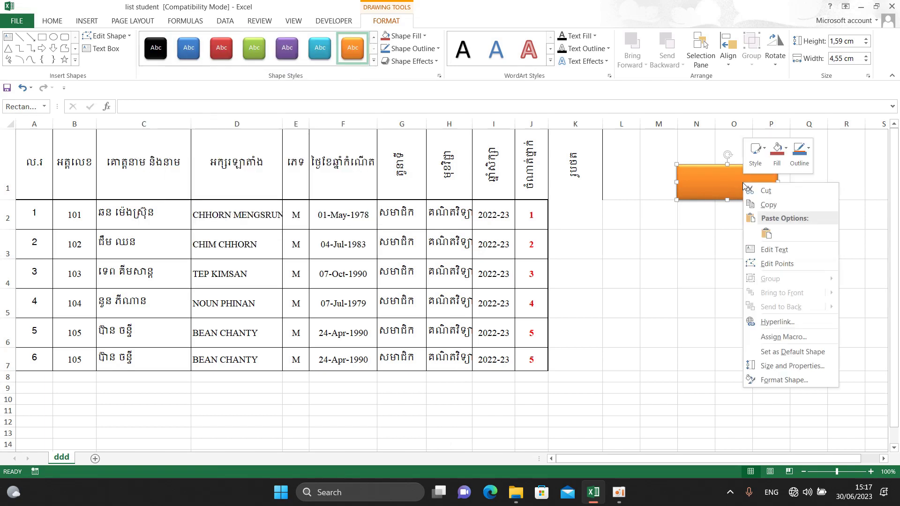
left_click(768, 250)
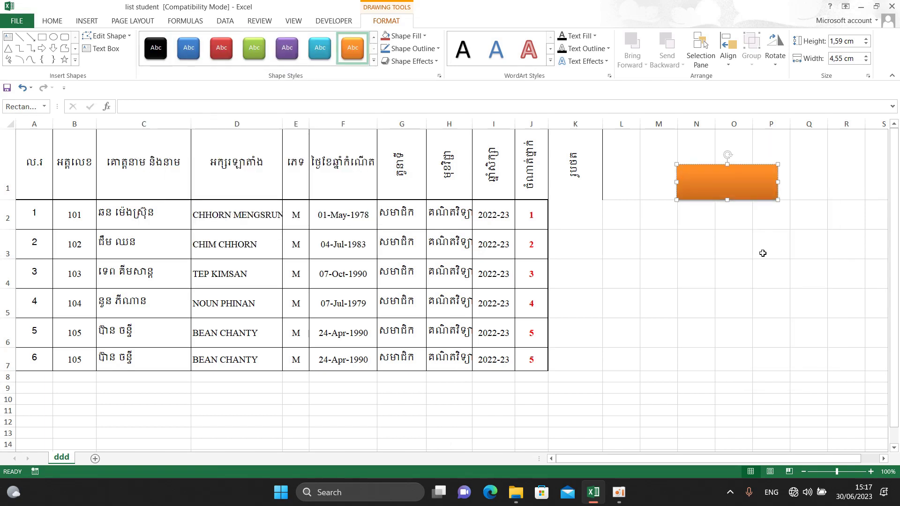
left_click(727, 183)
type("PHOTO")
Step: Give the PHOTO label a new font and a WordArt text style, then reselect the button
key("Escape")
left_click(52, 21)
left_click(139, 40)
left_click(119, 177)
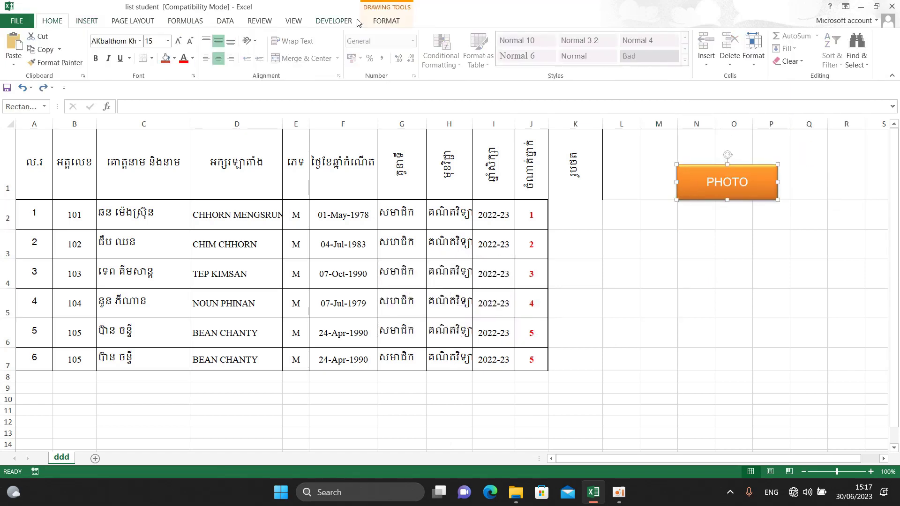
left_click(550, 60)
left_click(546, 80)
left_click(714, 239)
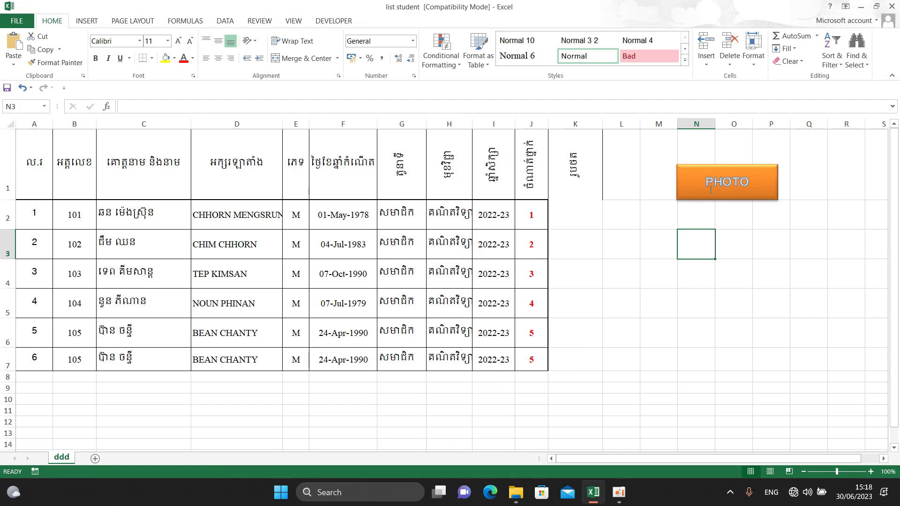
left_click(738, 257)
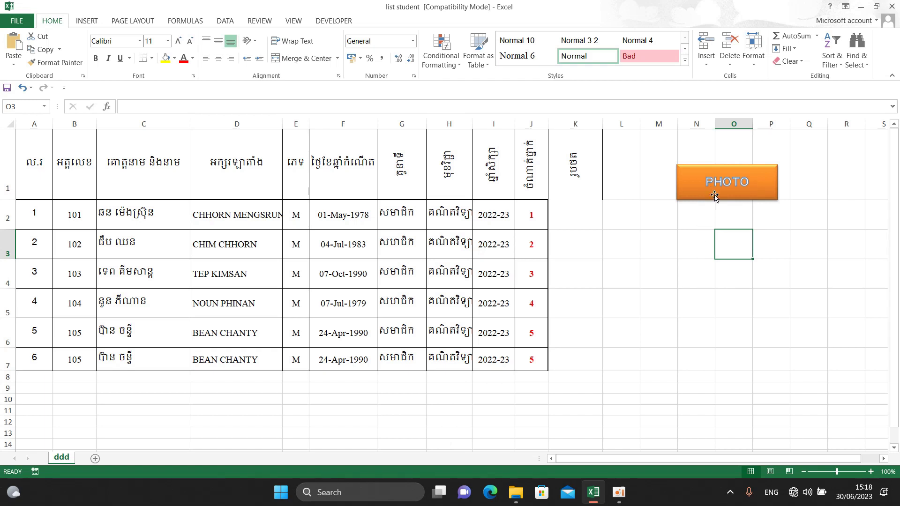
left_click(726, 199)
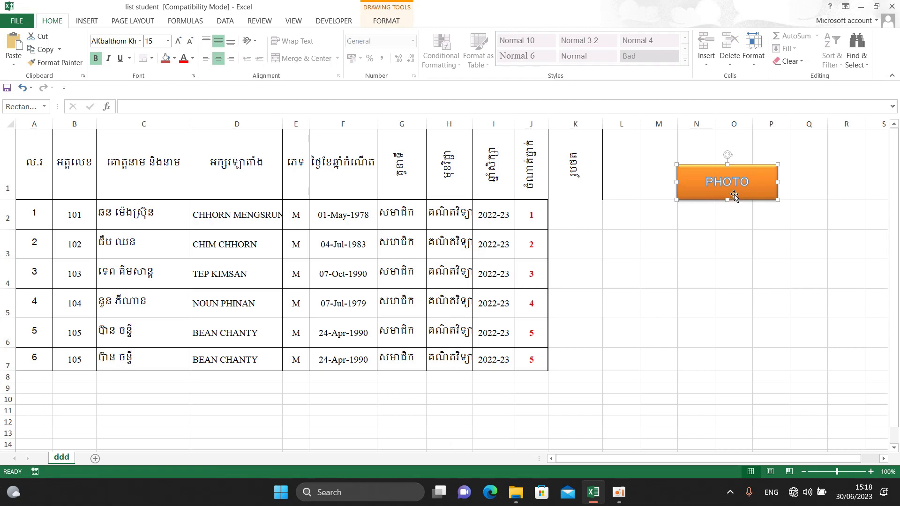
Step: Assign the Sheet2.Photo macro from This Workbook to the PHOTO button
right_click(734, 194)
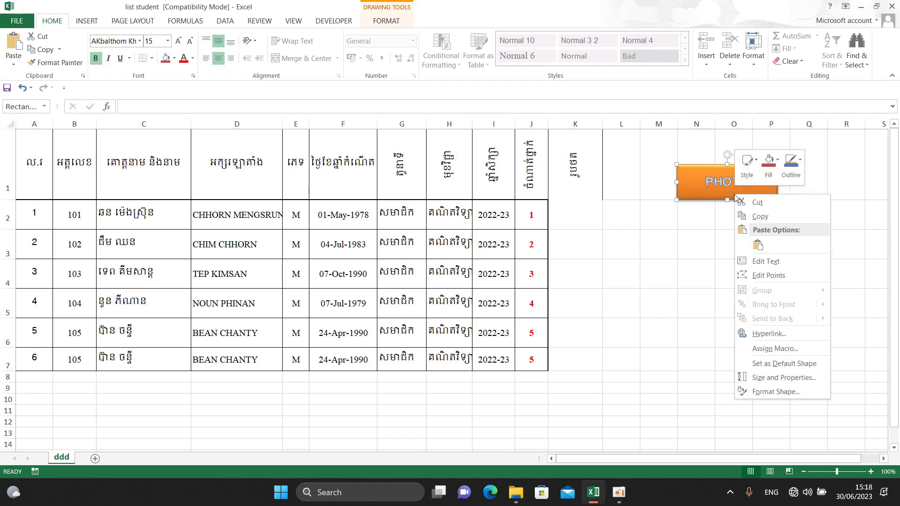
left_click(768, 351)
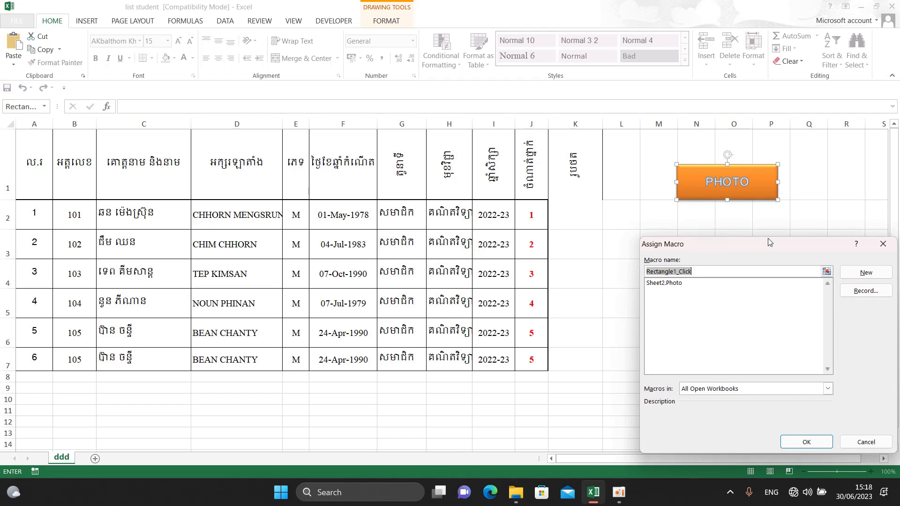
left_click_drag(767, 240, 674, 204)
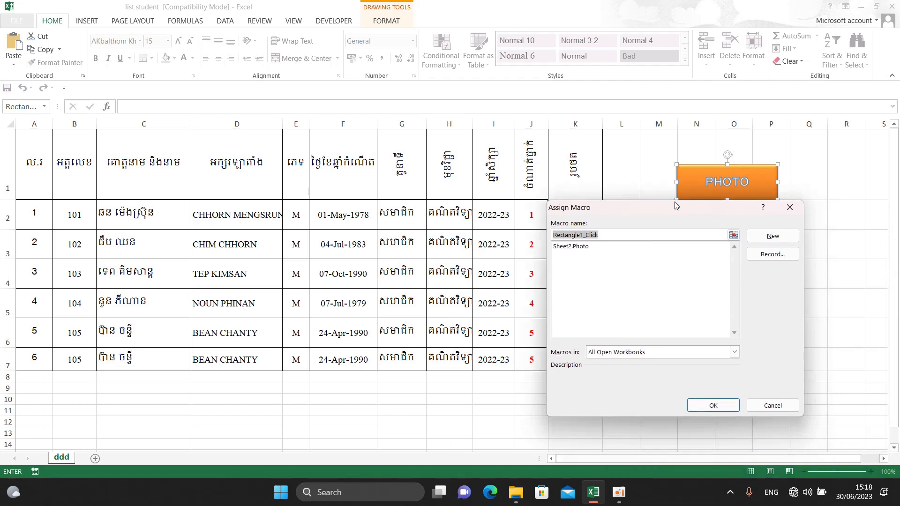
left_click(571, 247)
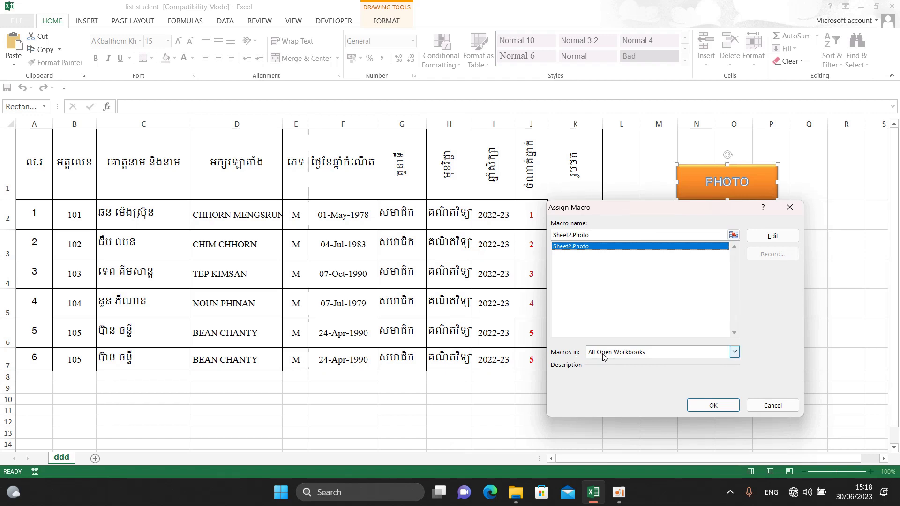
left_click(734, 352)
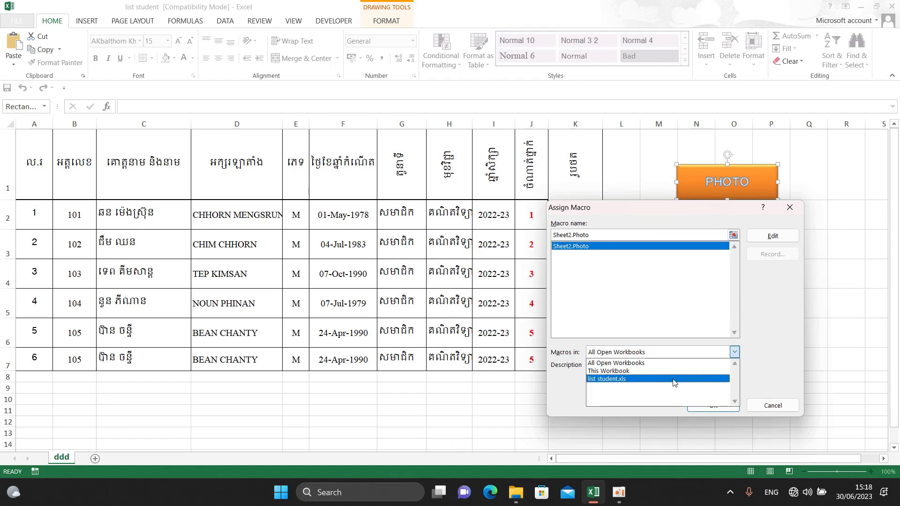
left_click(609, 371)
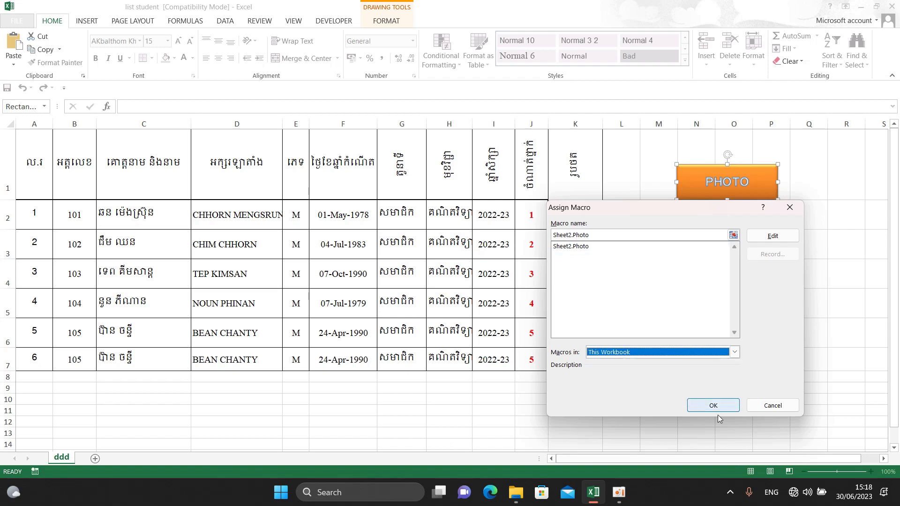
left_click(714, 405)
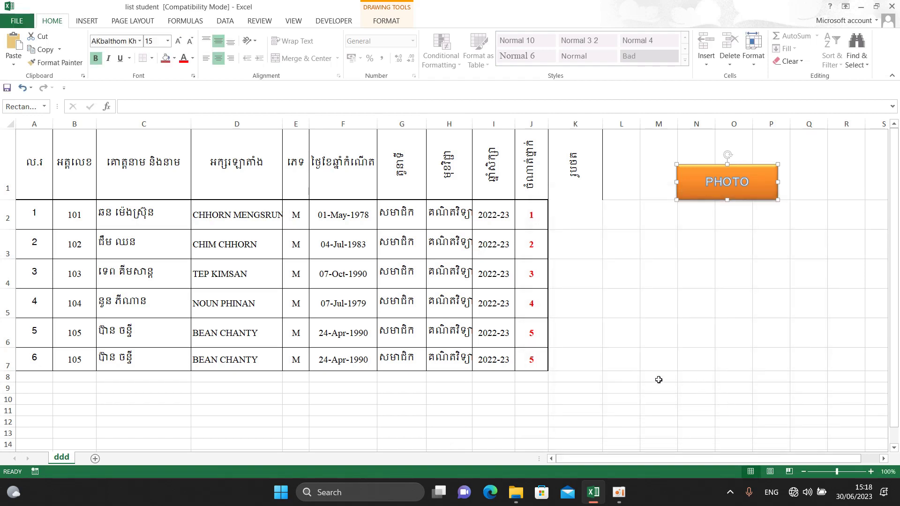
Step: Check the empty photo cells in column K, ending on K2 and the first student number in A2
left_click(659, 379)
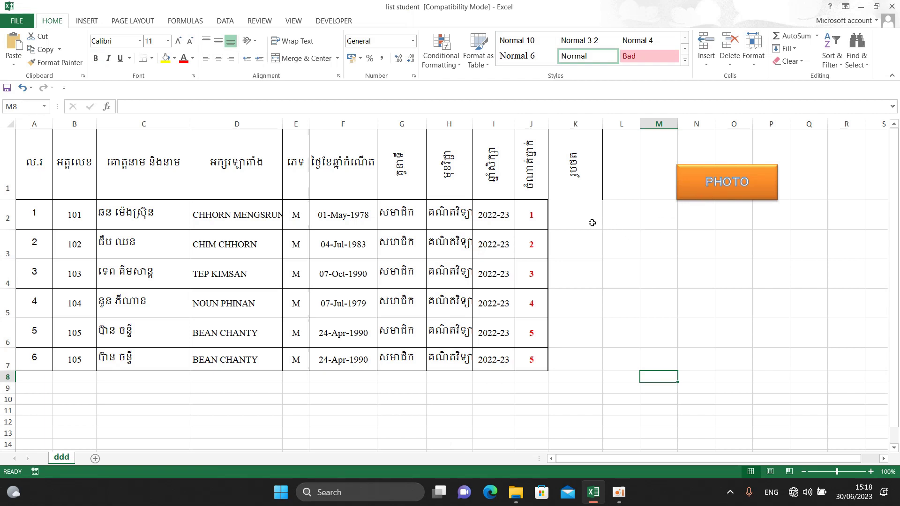
left_click(568, 365)
left_click(571, 322)
left_click(575, 311)
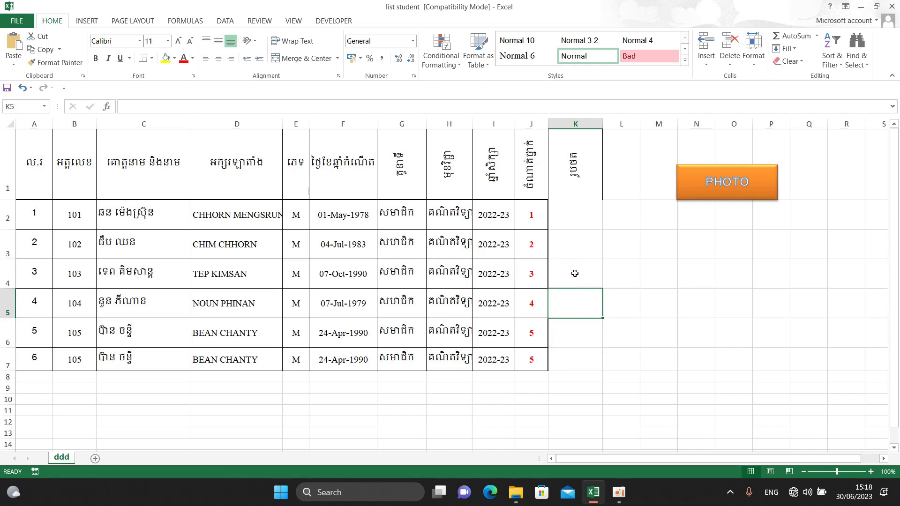
left_click(574, 276)
left_click(575, 243)
left_click(573, 206)
left_click(574, 240)
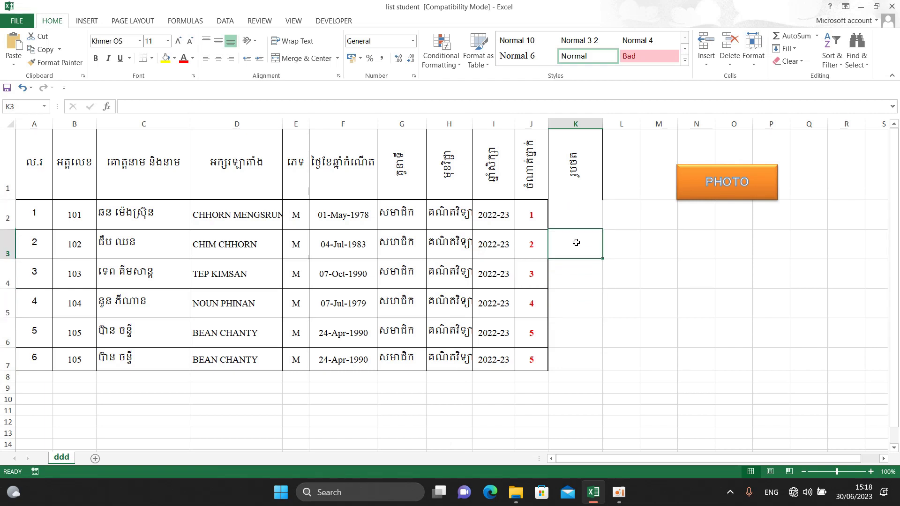
left_click(557, 220)
left_click(31, 226)
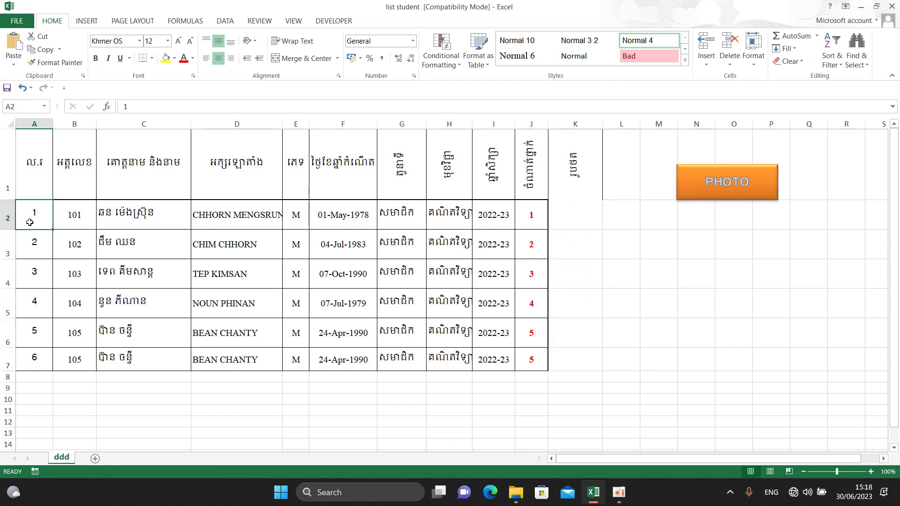
left_click(514, 493)
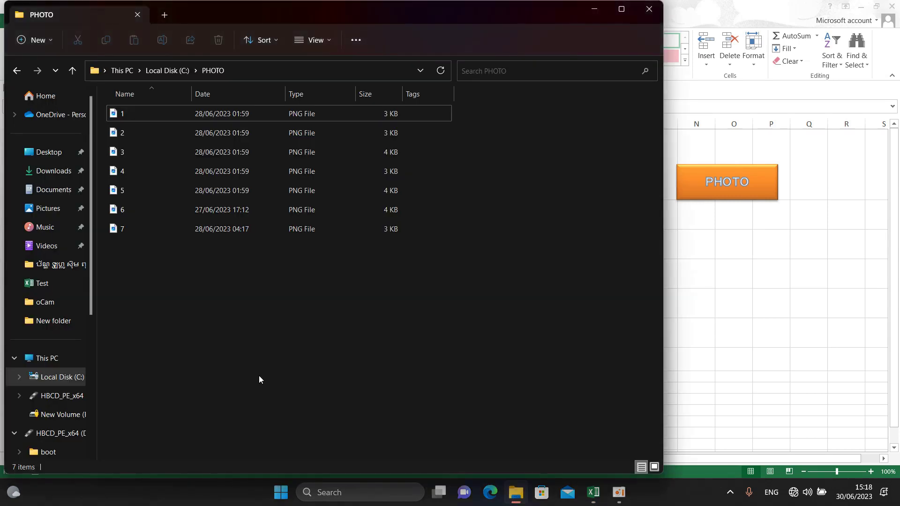
Step: Preview 1.png from the PHOTO folder, close it, and minimize File Explorer
double_click(124, 115)
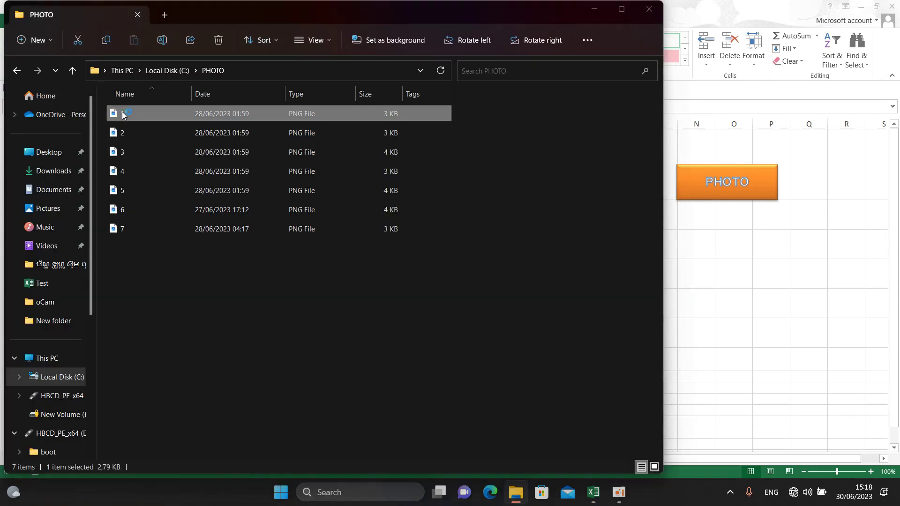
left_click(885, 9)
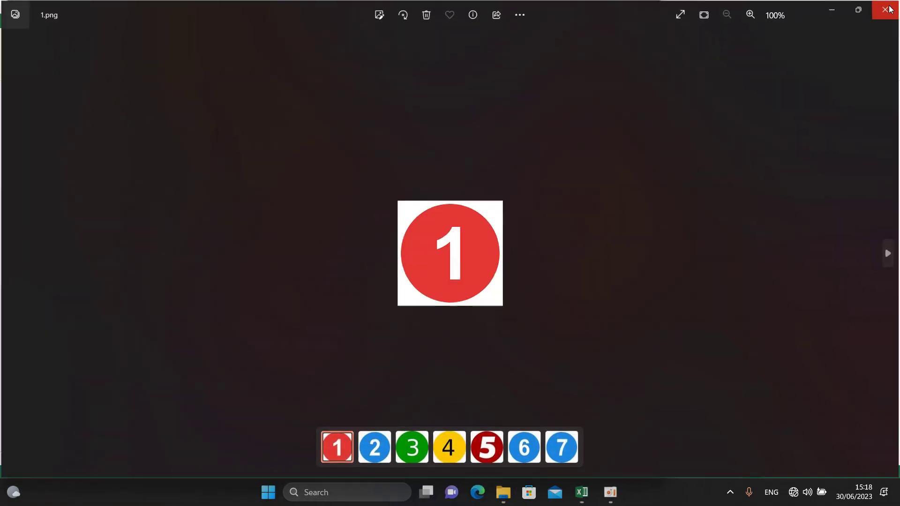
left_click(604, 9)
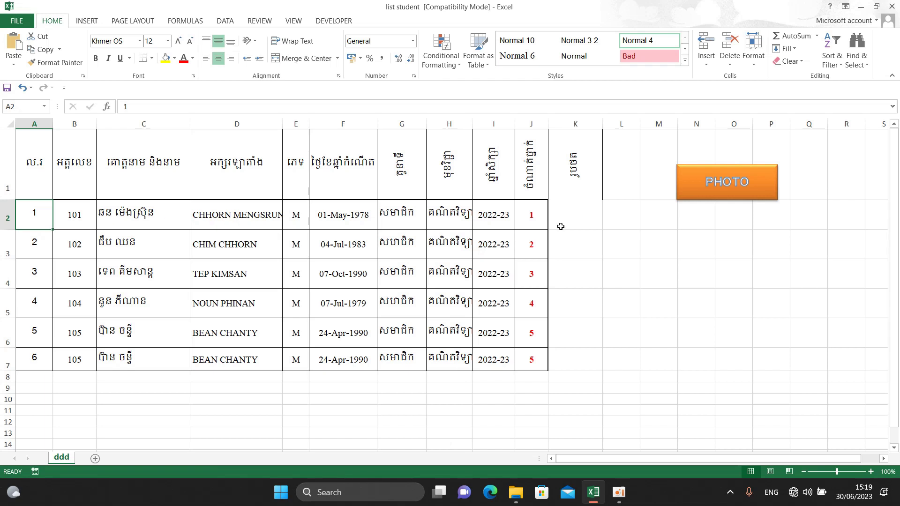
Step: Run the PHOTO button macro to place numbered pictures 1 to 6 in K2:K7
left_click_drag(575, 218, 577, 359)
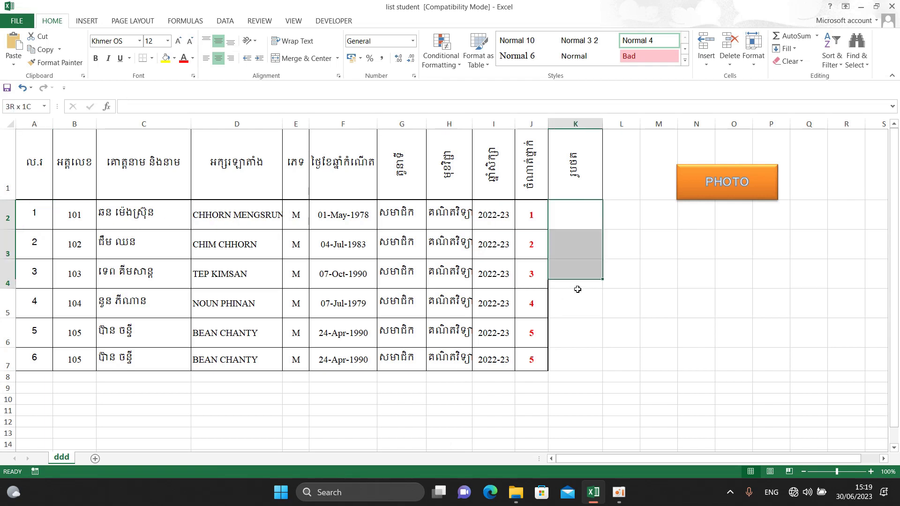
left_click(618, 261)
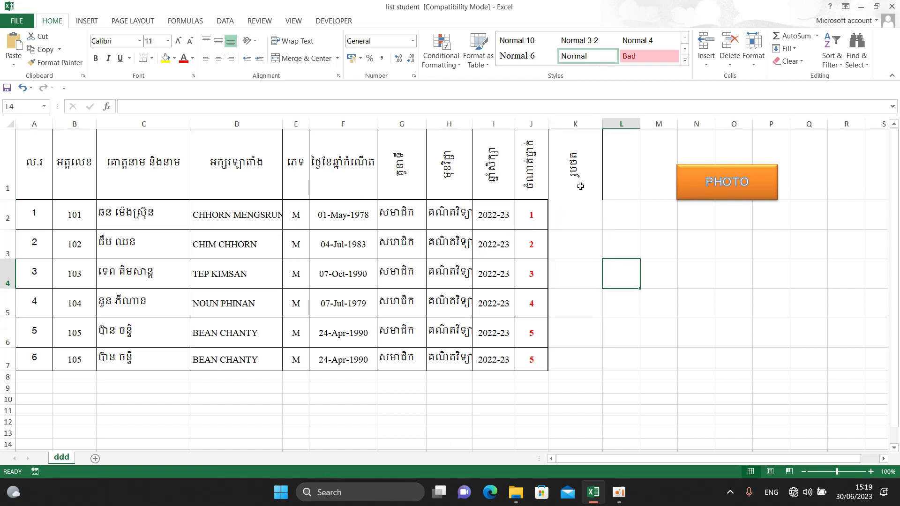
left_click_drag(576, 208, 577, 361)
left_click(650, 337)
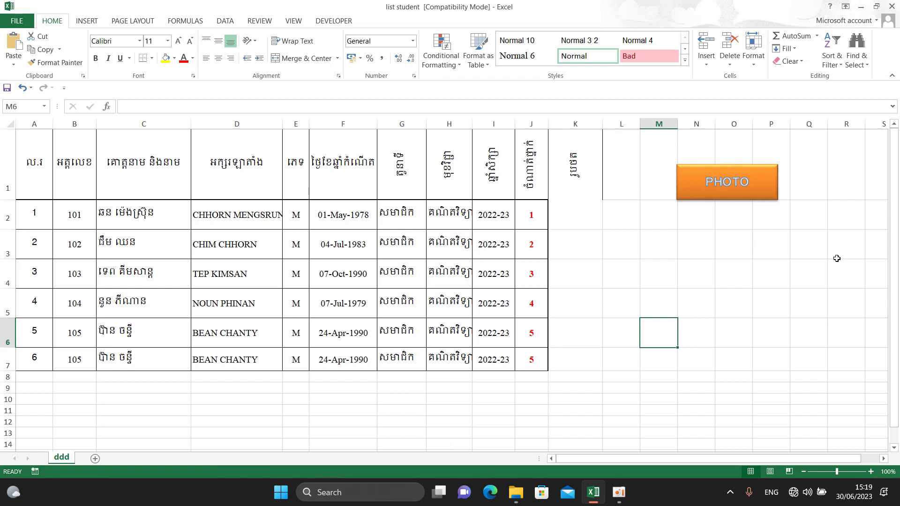
left_click(740, 195)
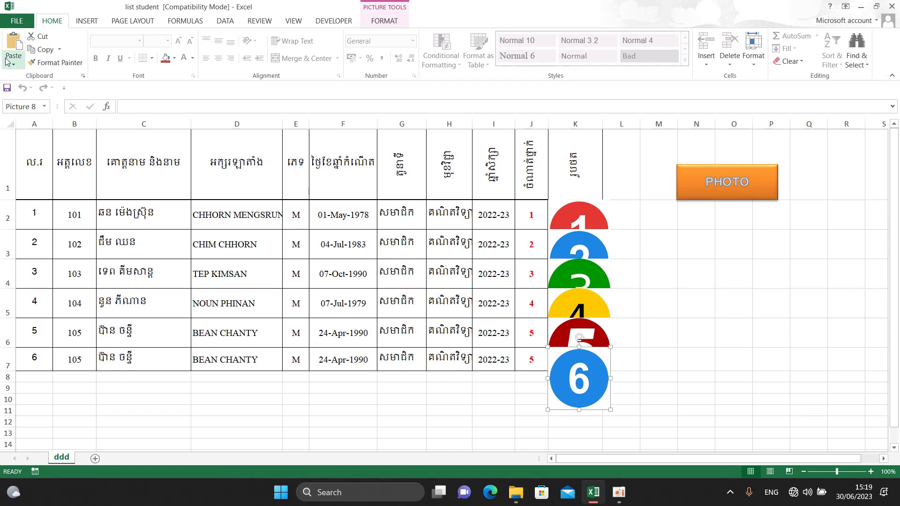
left_click(333, 20)
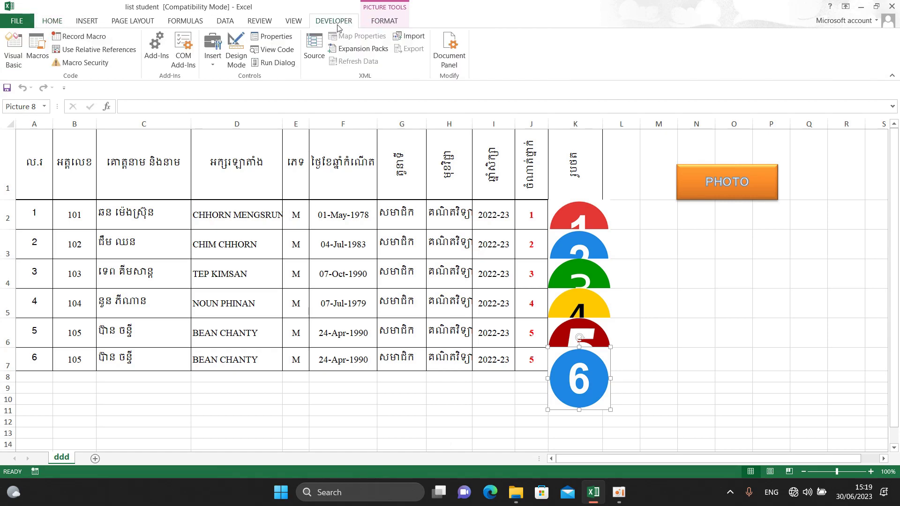
Step: Change the Photo macro's picture height and width from 80 to 40
left_click(14, 49)
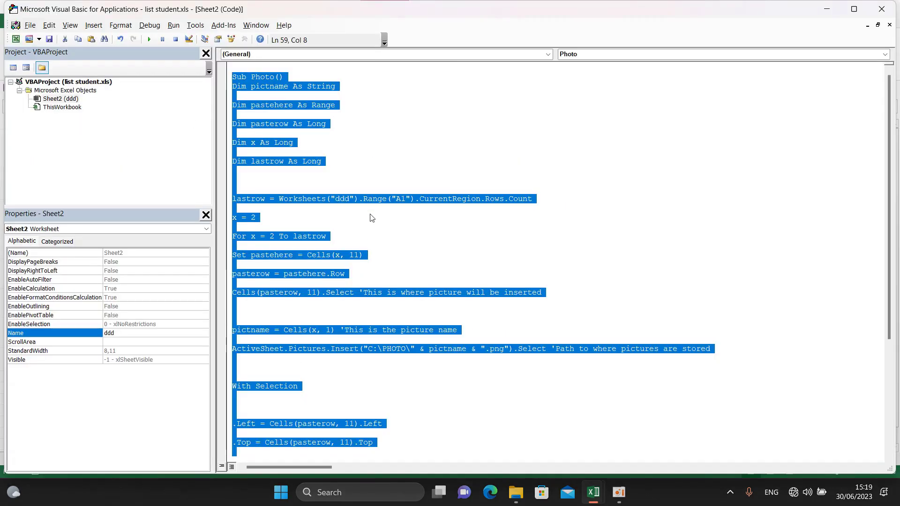
scroll(335, 281, "down", 2)
scroll(334, 328, "down", 1)
left_click(334, 348)
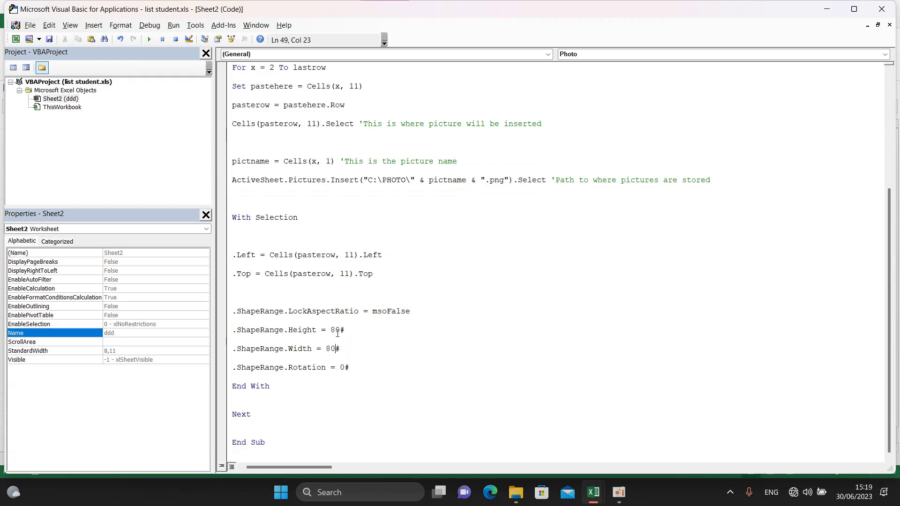
type("4")
type("4")
Step: Save the workbook past the compatibility warning, close the editor, and delete the first circle
left_click(49, 40)
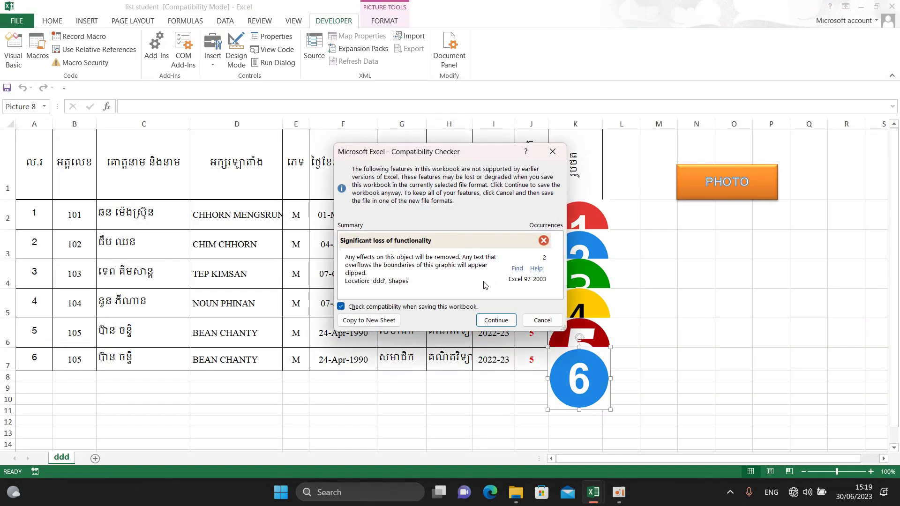
left_click(496, 320)
left_click(882, 8)
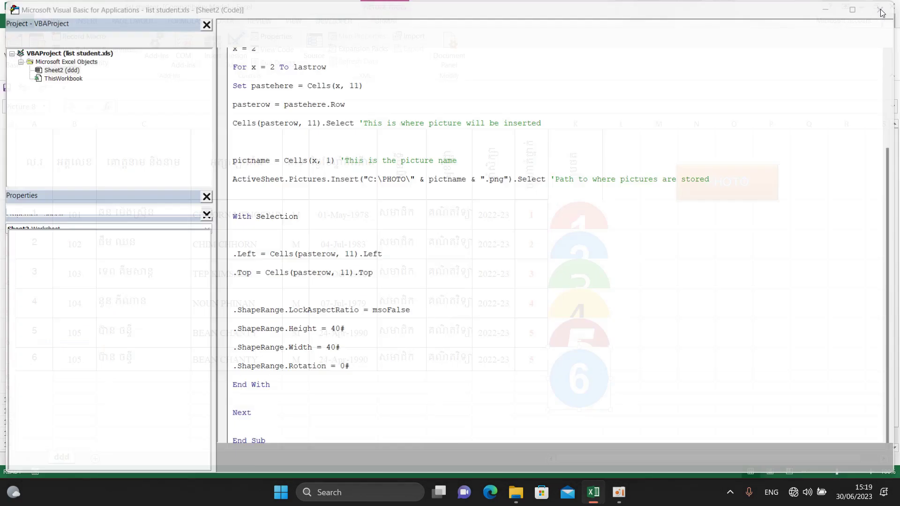
key("Delete")
Step: Delete the remaining numbered circles 2–6 from column K
left_click(589, 253)
key("Delete")
left_click(592, 290)
key("Delete")
left_click(591, 319)
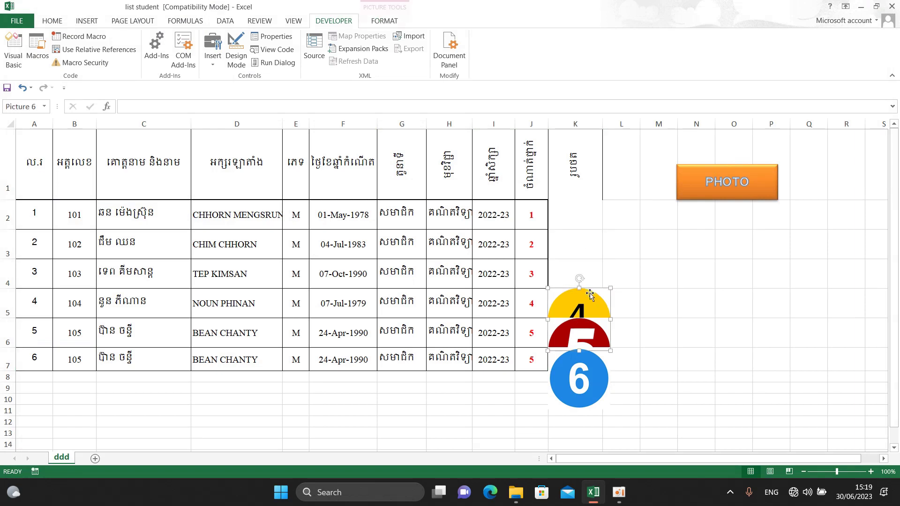
key("Delete")
left_click(591, 344)
key("Delete")
left_click(590, 371)
key("Delete")
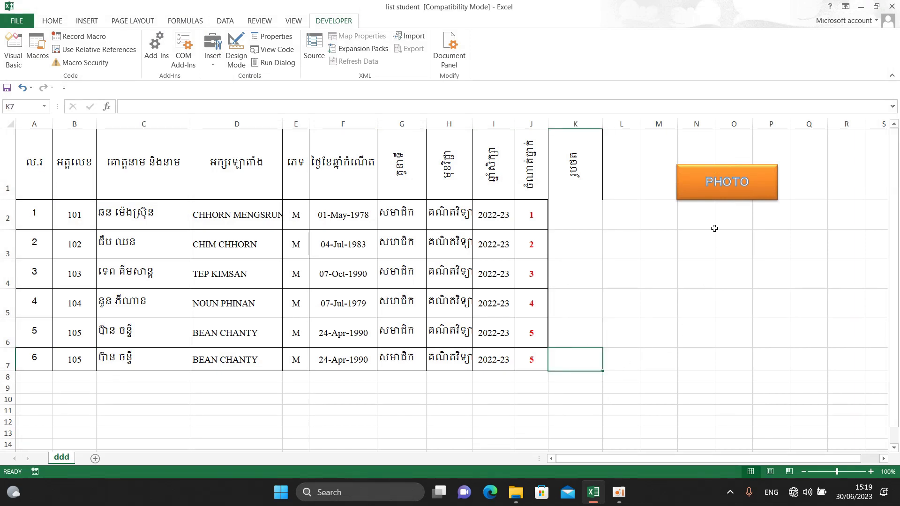
Step: Rerun the PHOTO macro, then narrow column K and make rows 2–7 taller
left_click(726, 184)
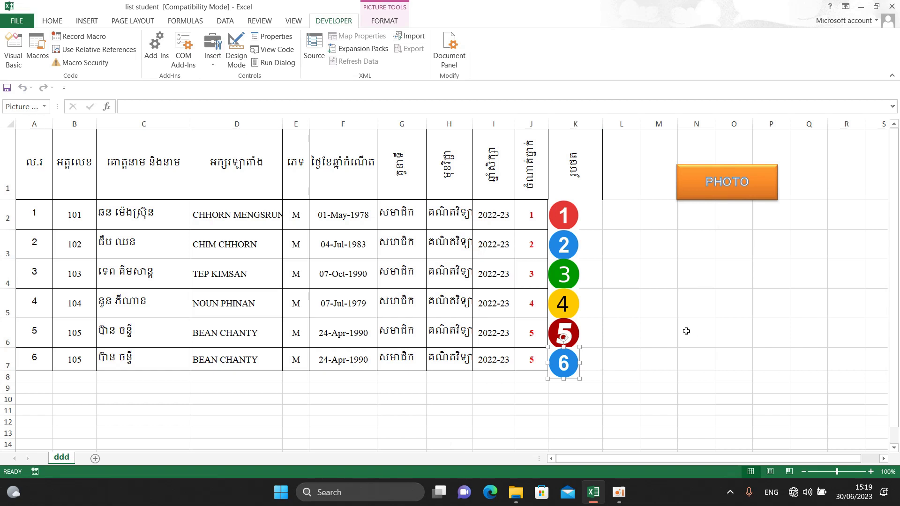
left_click_drag(602, 125, 581, 130)
left_click(615, 297)
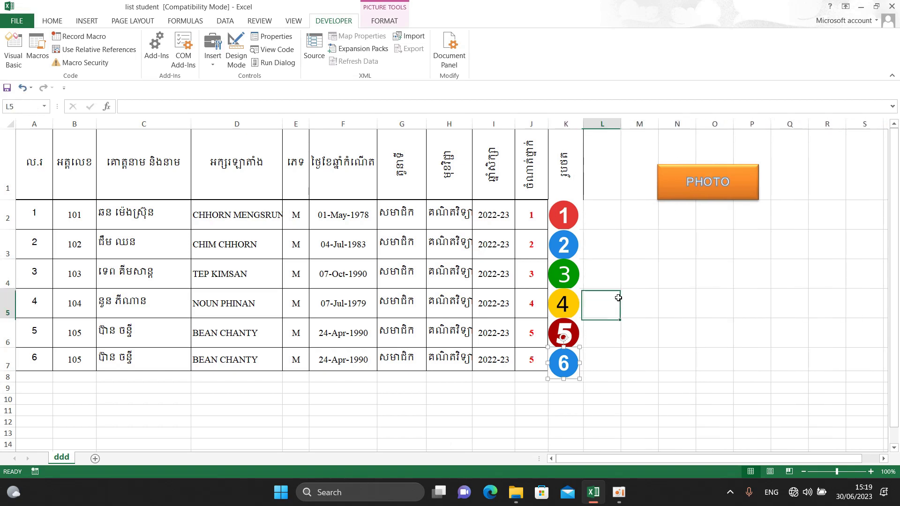
left_click_drag(16, 200, 16, 233)
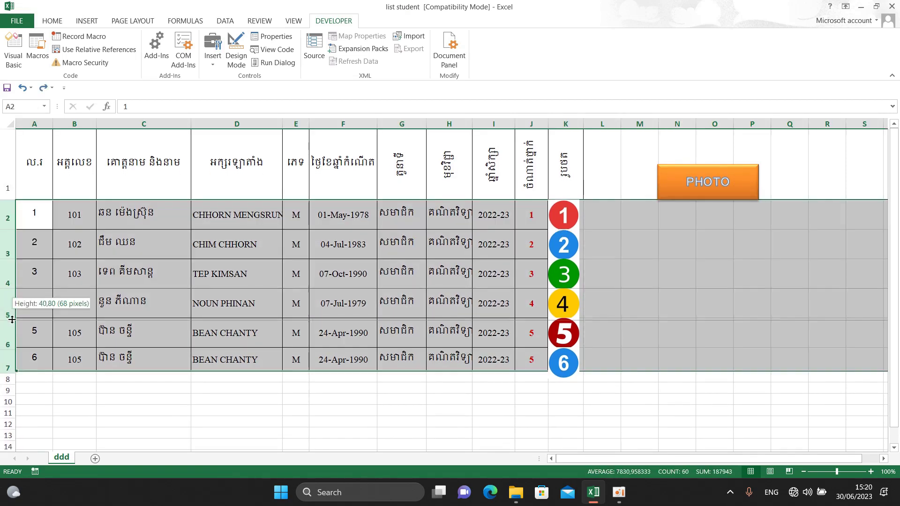
left_click(679, 364)
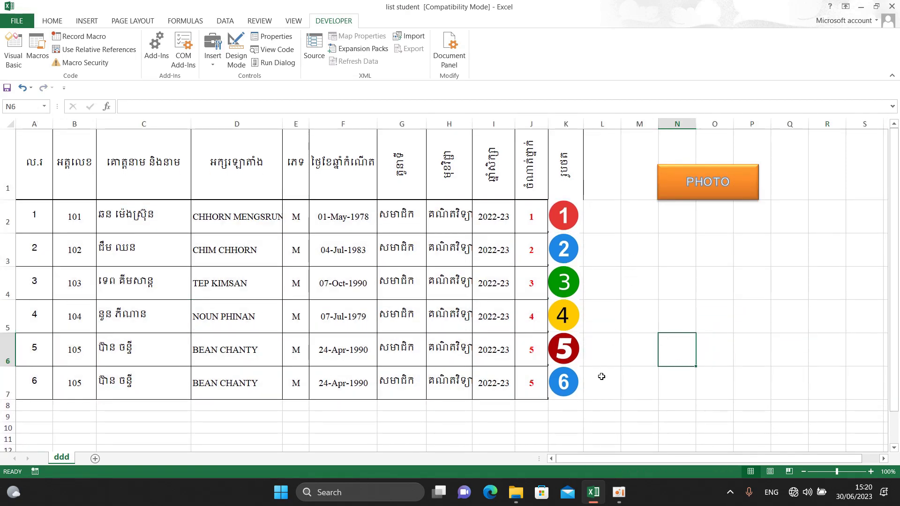
Step: Delete all six circles again and rerun PHOTO so circles 1–6 fit inside column K
mouse_move(590, 414)
left_mouse_down()
mouse_move(553, 240)
mouse_move(564, 251)
left_mouse_up()
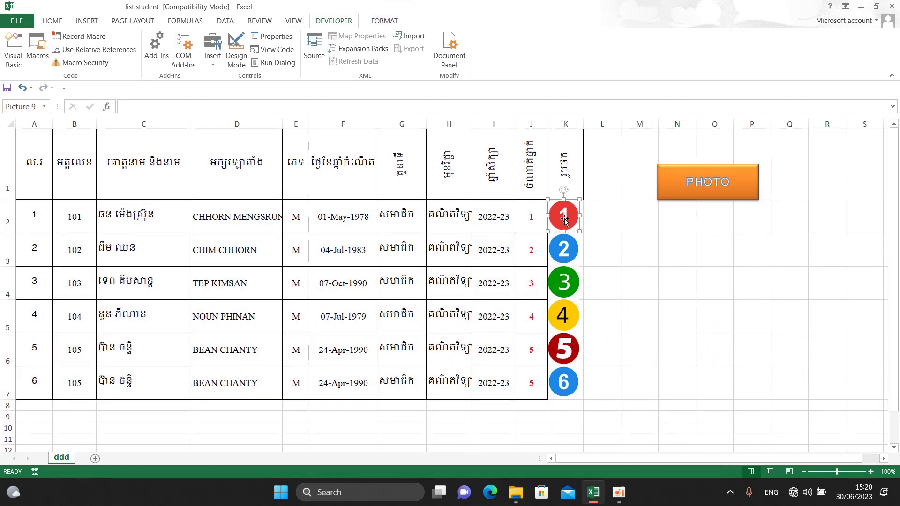
key("Delete")
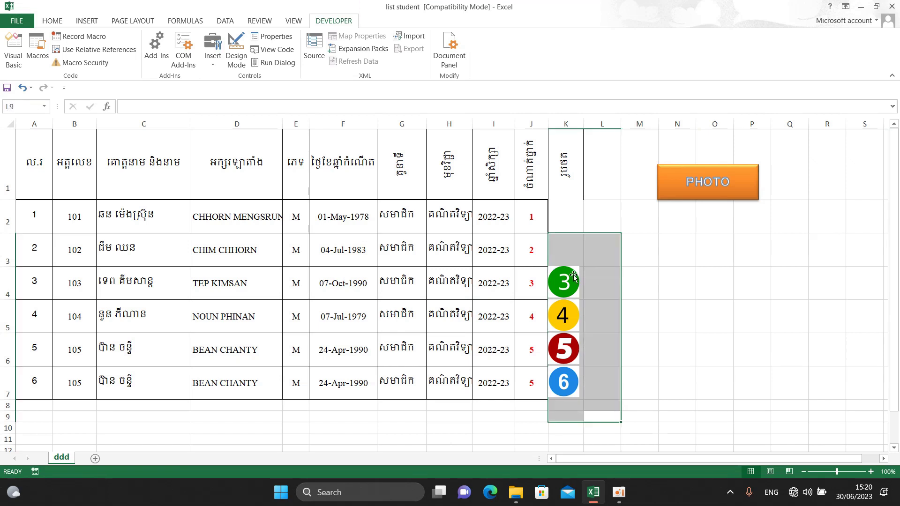
left_click(564, 281)
key("Delete")
left_click(565, 315)
key("Delete")
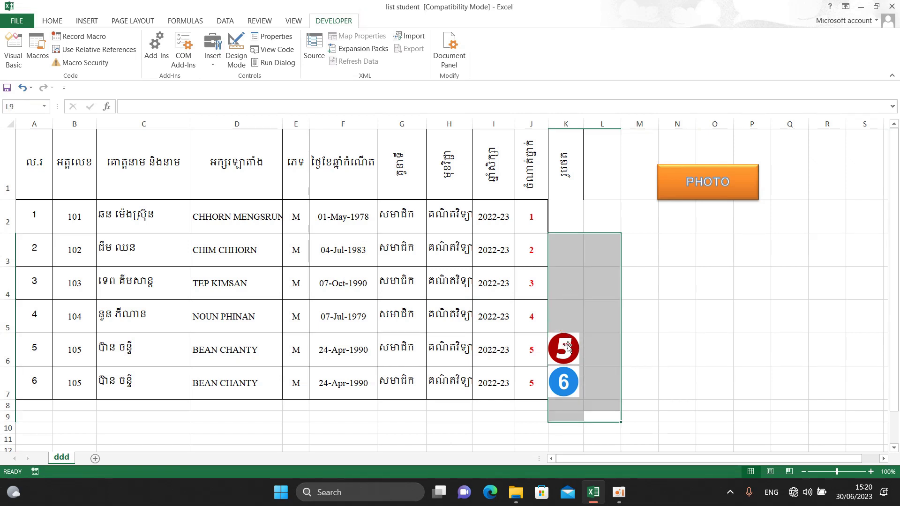
left_click(564, 348)
key("Delete")
left_click(564, 382)
key("Delete")
left_click(679, 348)
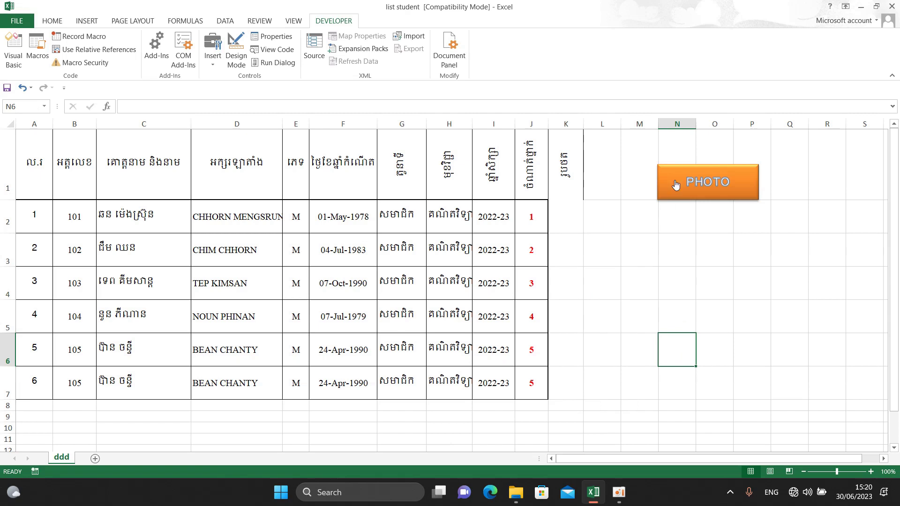
left_click(696, 185)
left_click(687, 331)
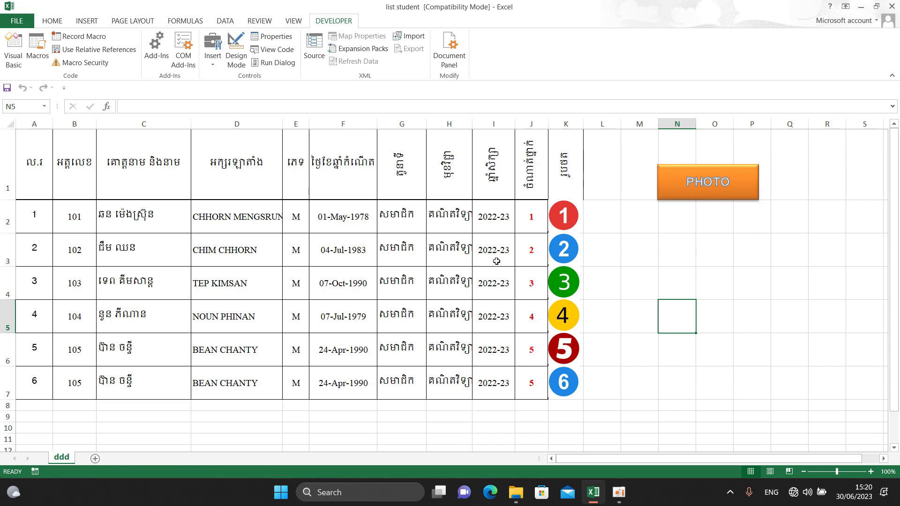
left_click(659, 249)
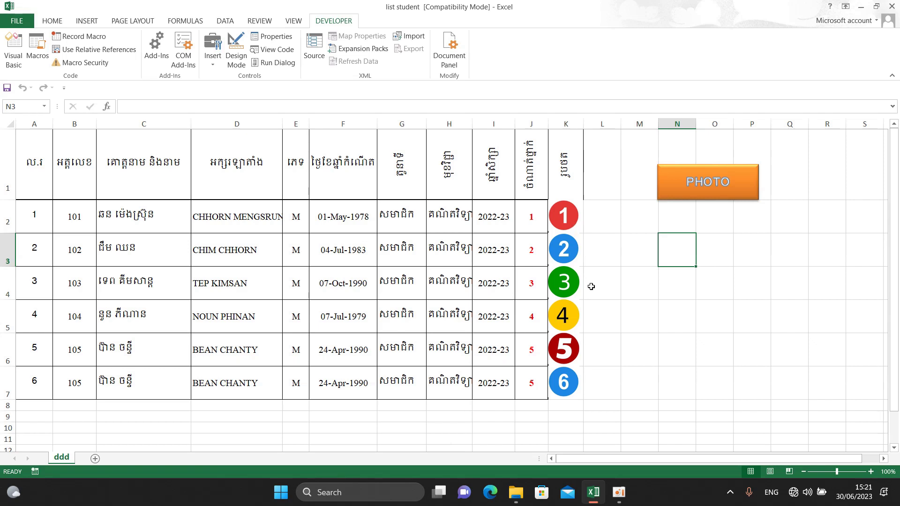
left_click(631, 309)
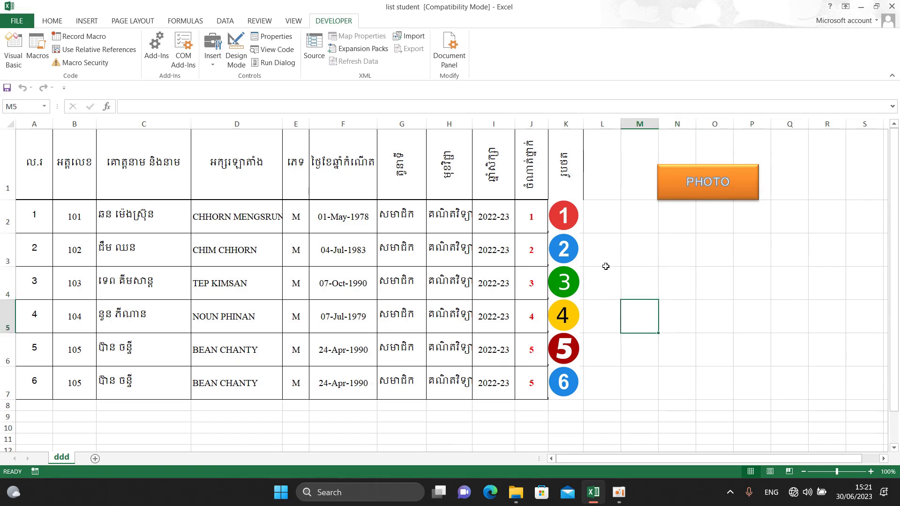